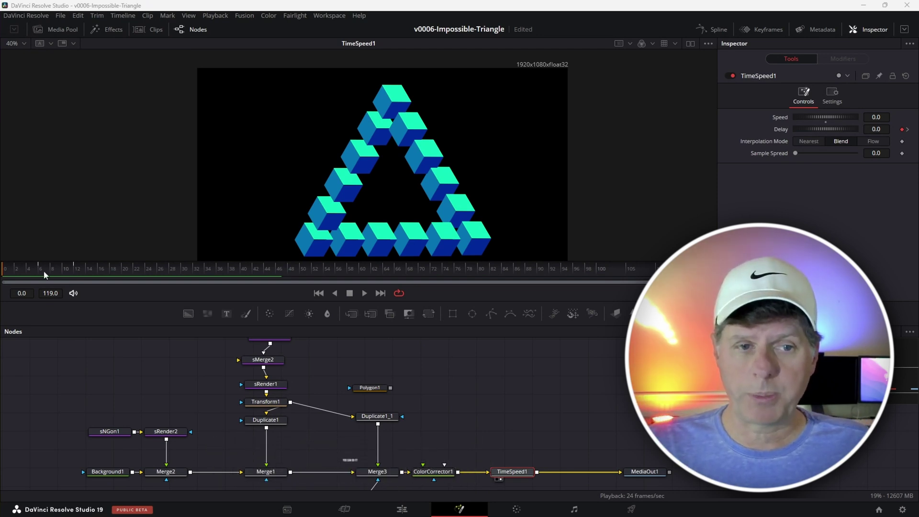
Step: Play back the finished impossible-triangle animation and examine the node tree that builds it
left_click(364, 293)
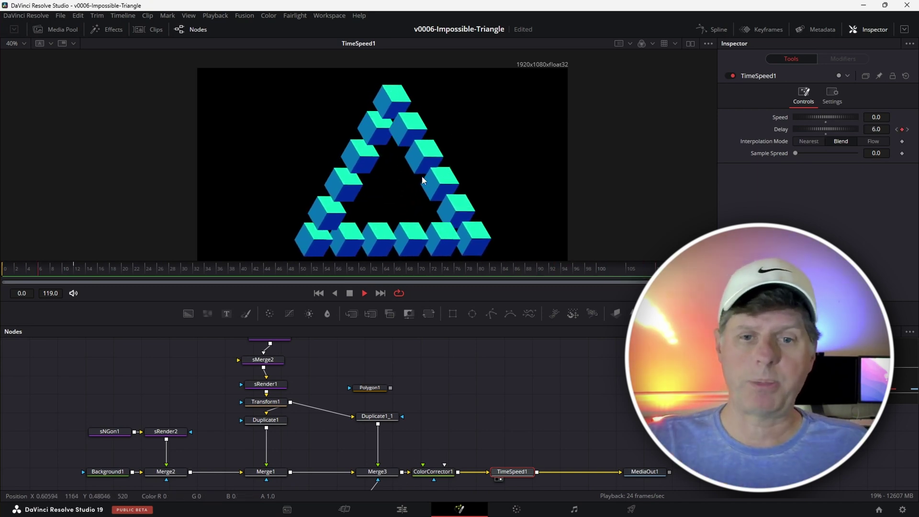
scroll(279, 446, "down", 2)
scroll(328, 397, "up", 3)
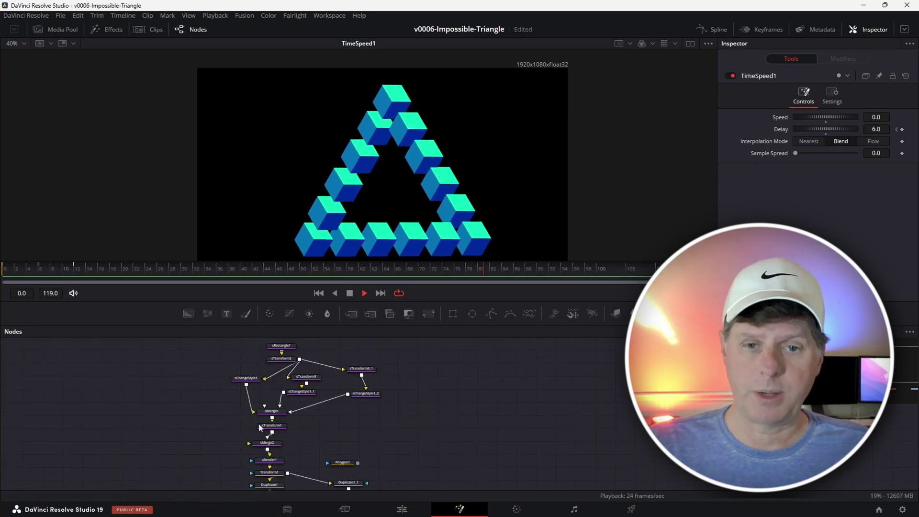
left_click_drag(121, 343, 525, 482)
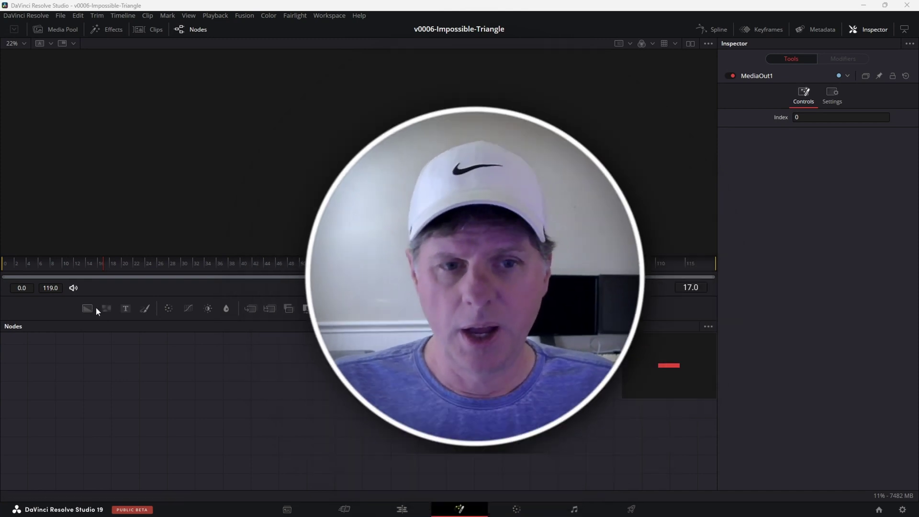
Step: Add a Background node, connect it to MediaOut1 and show MediaOut1's output in the viewer
left_click_drag(96, 306, 635, 421)
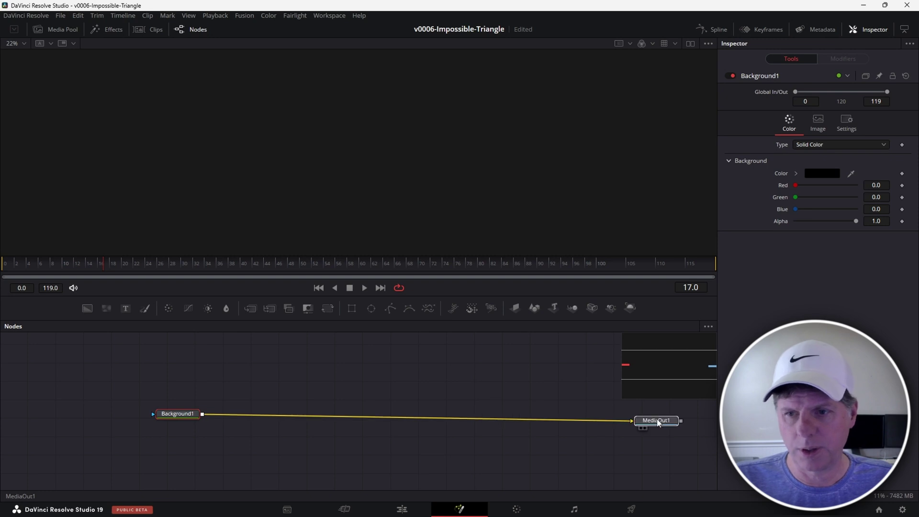
left_click_drag(187, 413, 240, 421)
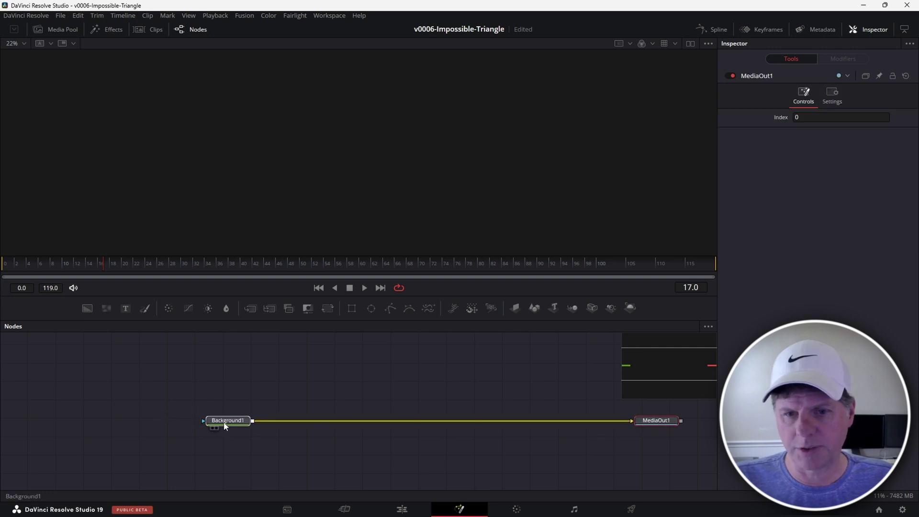
left_click(660, 423)
key("2")
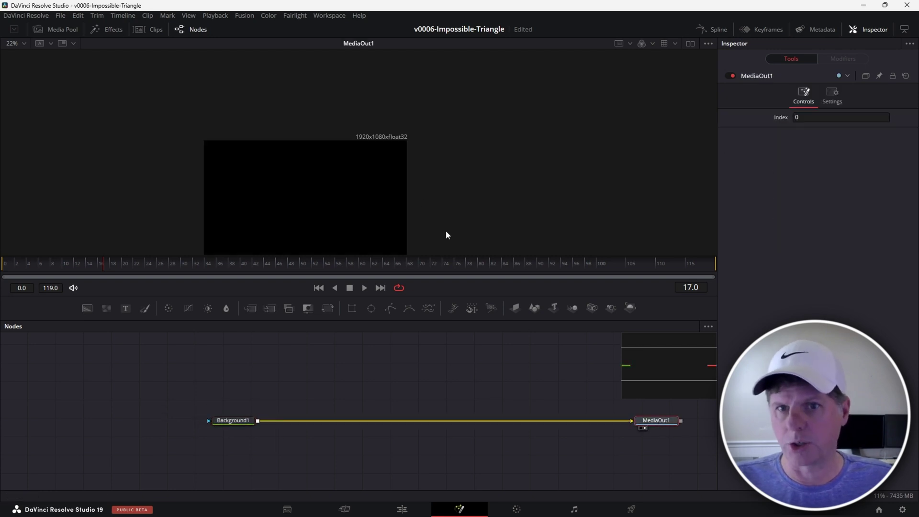
left_click_drag(412, 194, 475, 148)
scroll(476, 149, "up", 1)
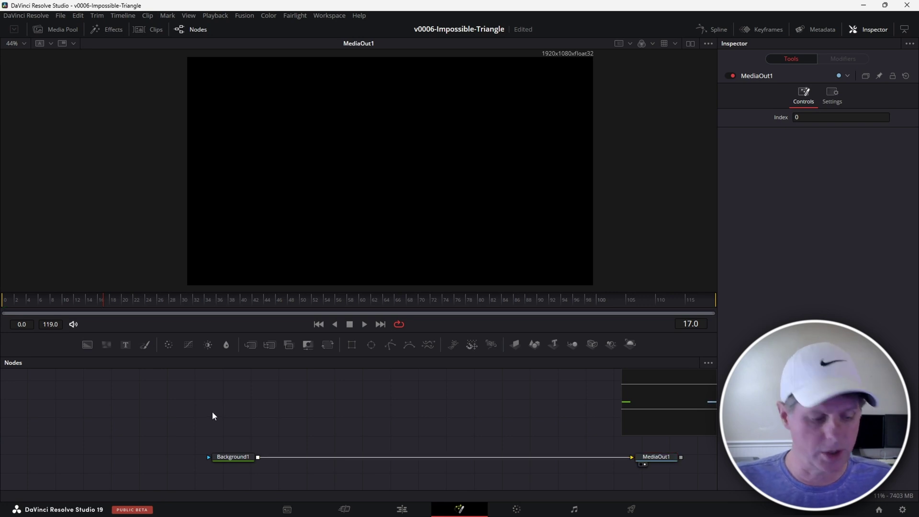
Step: Add an sNGon shape node above Background1
key("shift+space")
type("medsn")
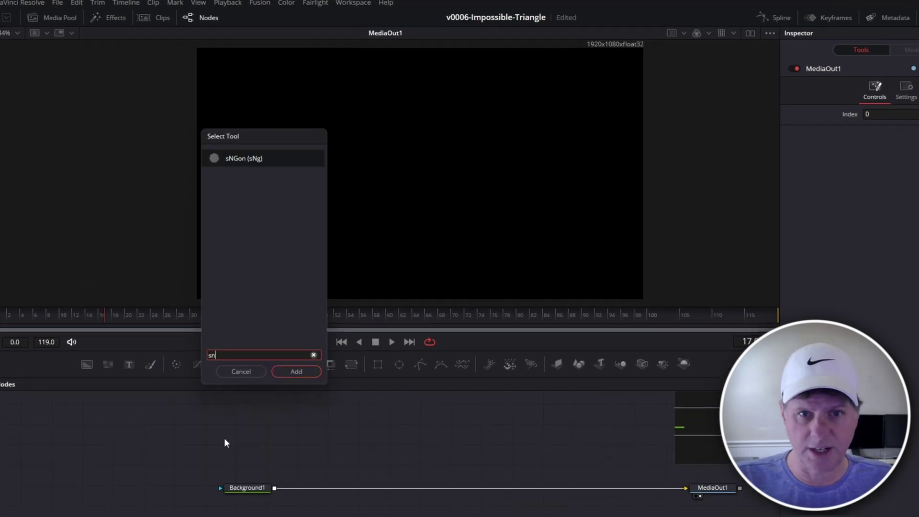
key("Return")
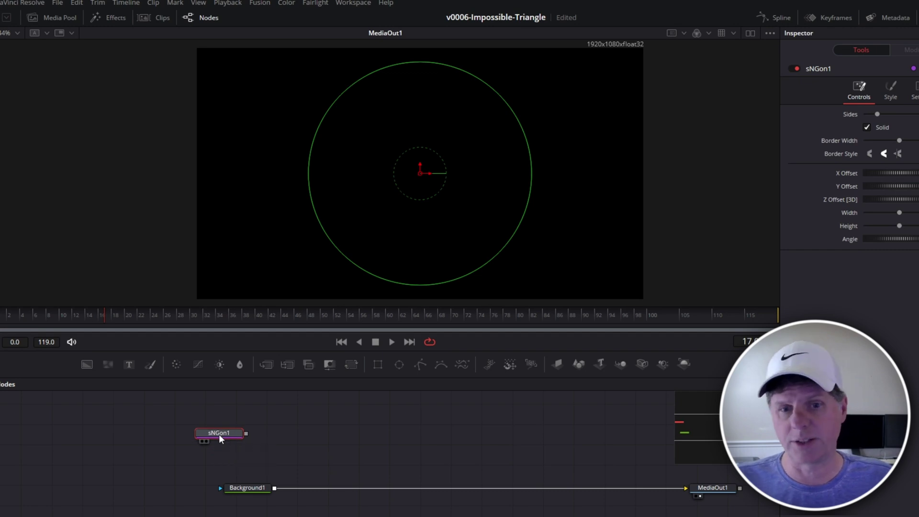
Step: Add an sRender node after sNGon1 and merge its output over Background1
key("shift+space")
type("sr")
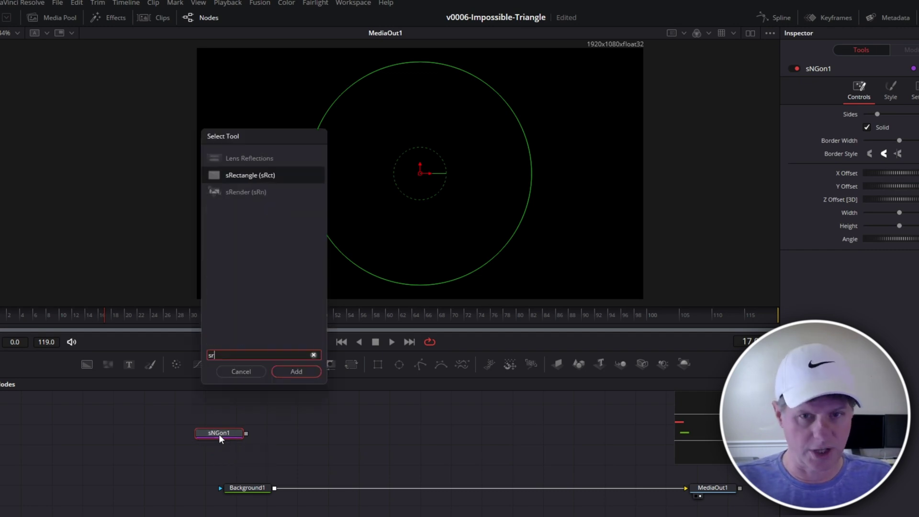
key("Down")
key("Return")
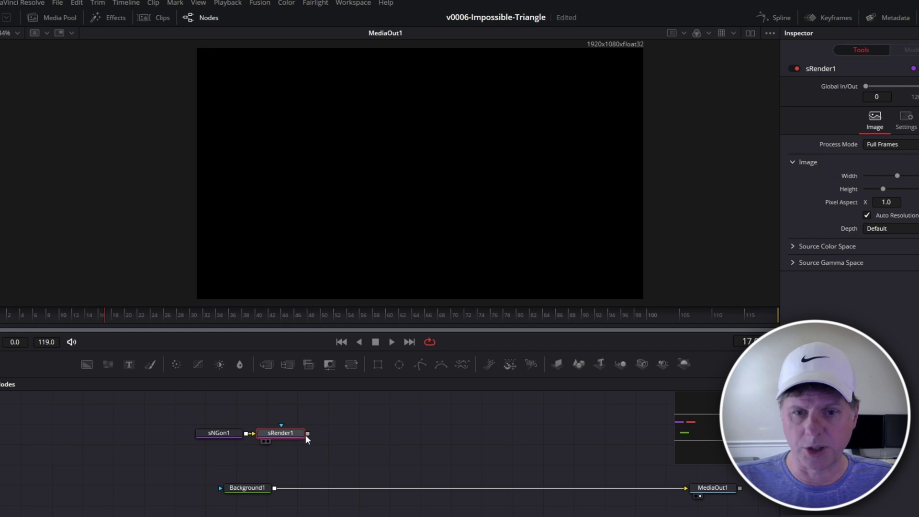
left_click_drag(307, 433, 276, 489)
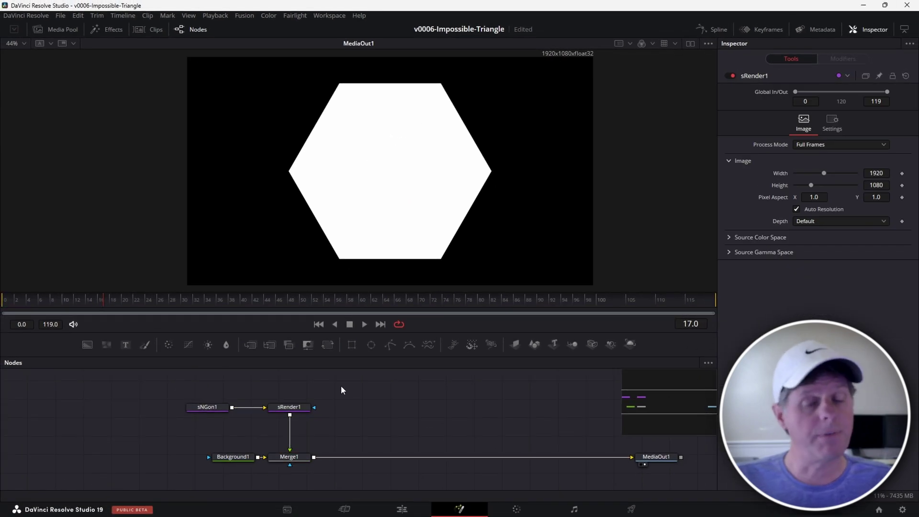
Step: Set the number of sides of sNGon1 to 3
left_click(206, 407)
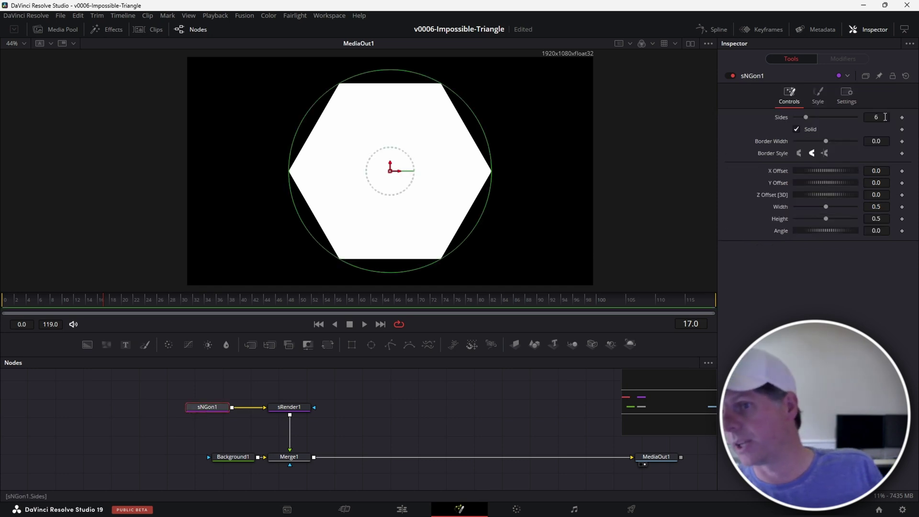
type("3")
key("Return")
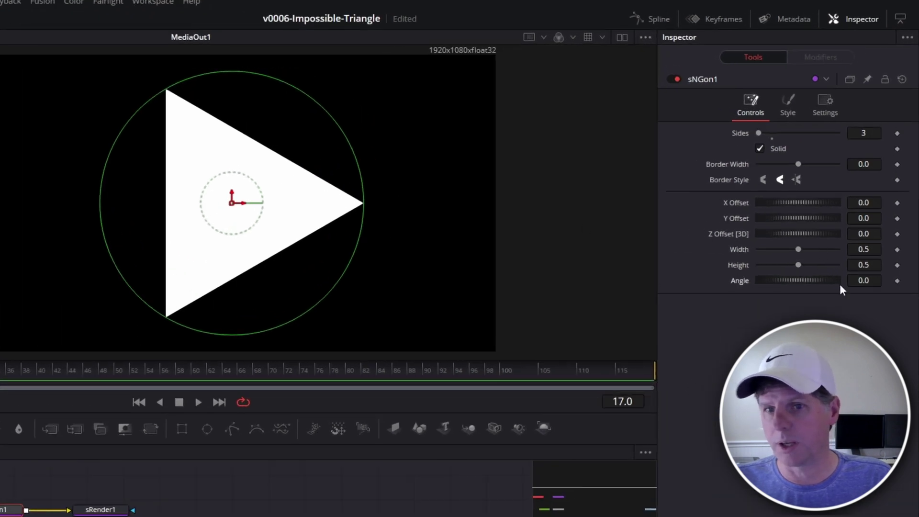
Step: Rotate the sNGon1 triangle to an Angle of -30
left_click_drag(839, 283, 833, 282)
scroll(422, 245, "down", 2)
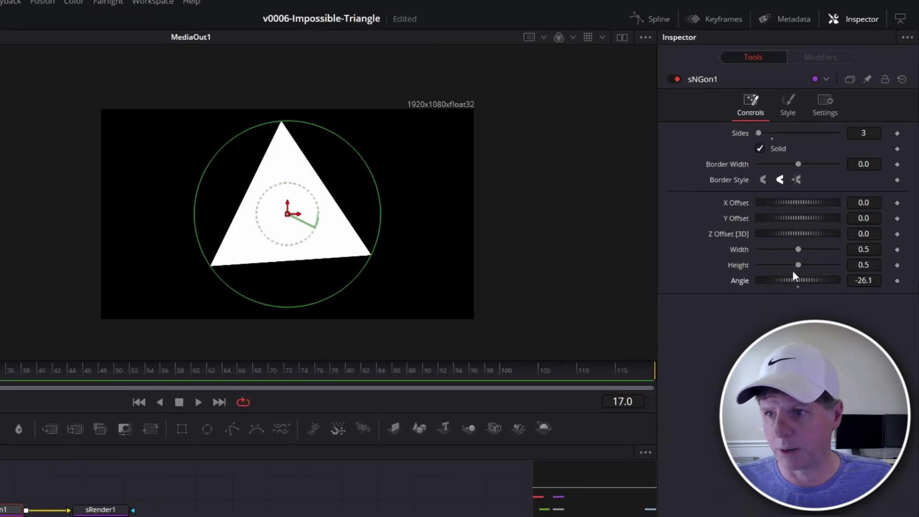
left_click_drag(867, 282, 869, 283)
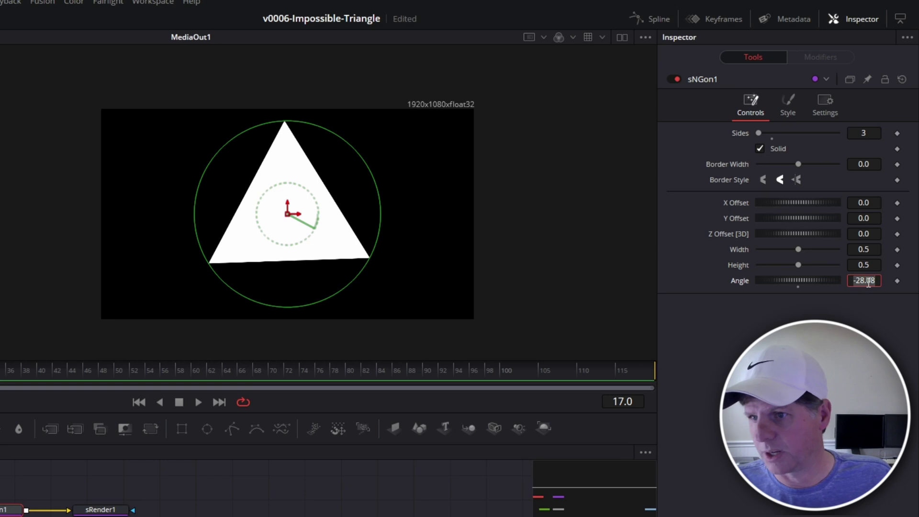
double_click(869, 284)
type("-30")
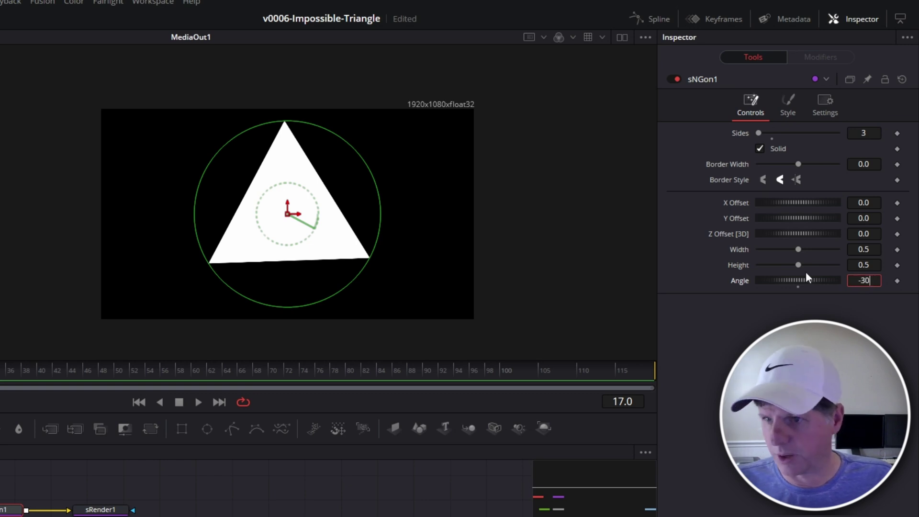
key("Return")
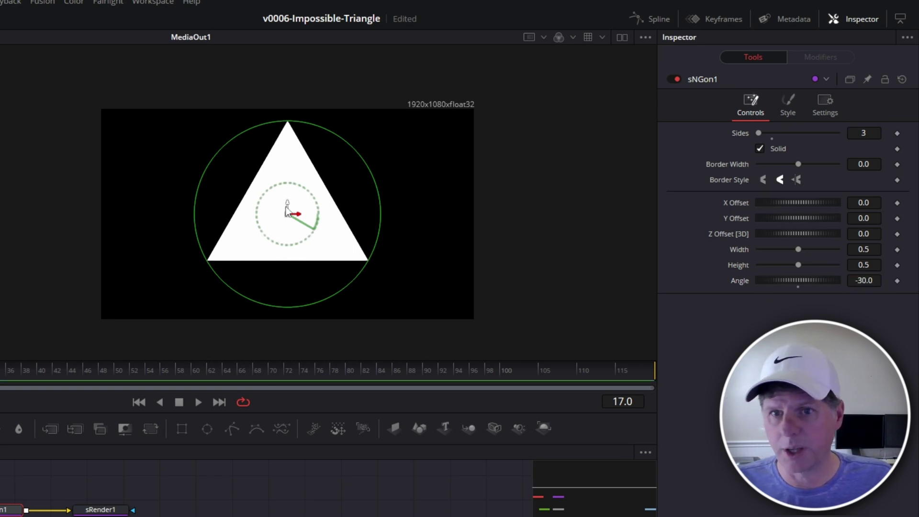
Step: Move the triangle down to a Y Offset of about -0.058 and lower its opacity to a dark grey
left_click_drag(287, 209, 295, 225)
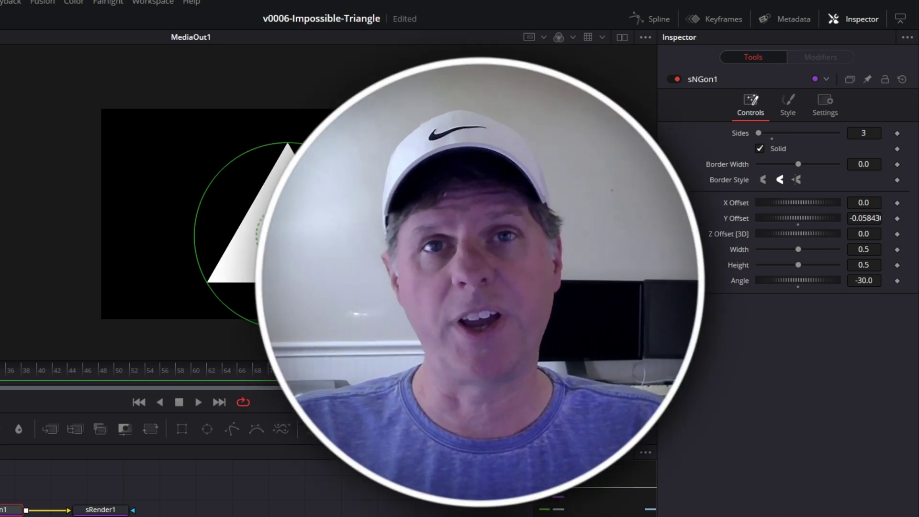
key("ctrl+s")
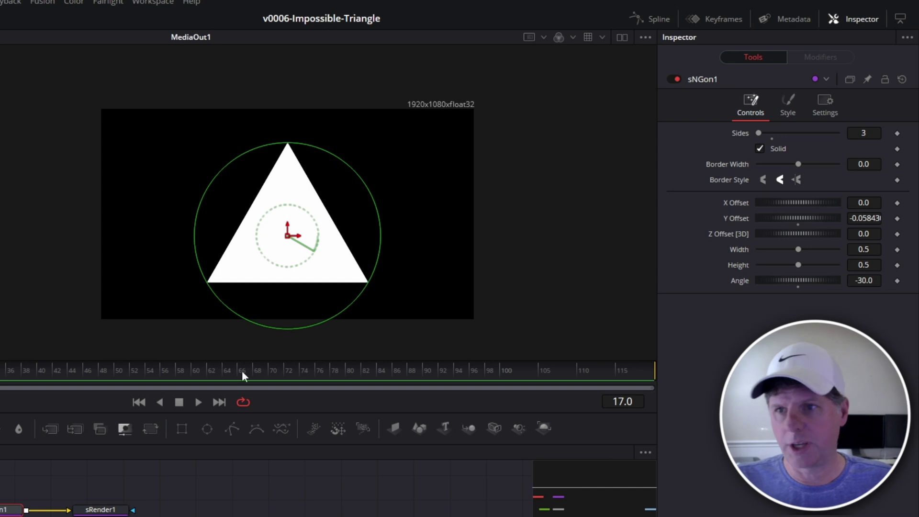
left_click(787, 107)
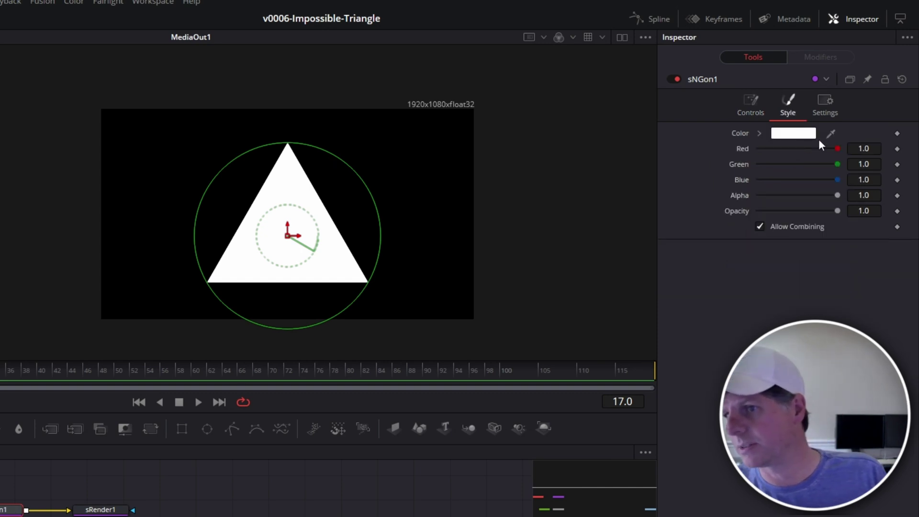
left_click_drag(835, 210, 772, 206)
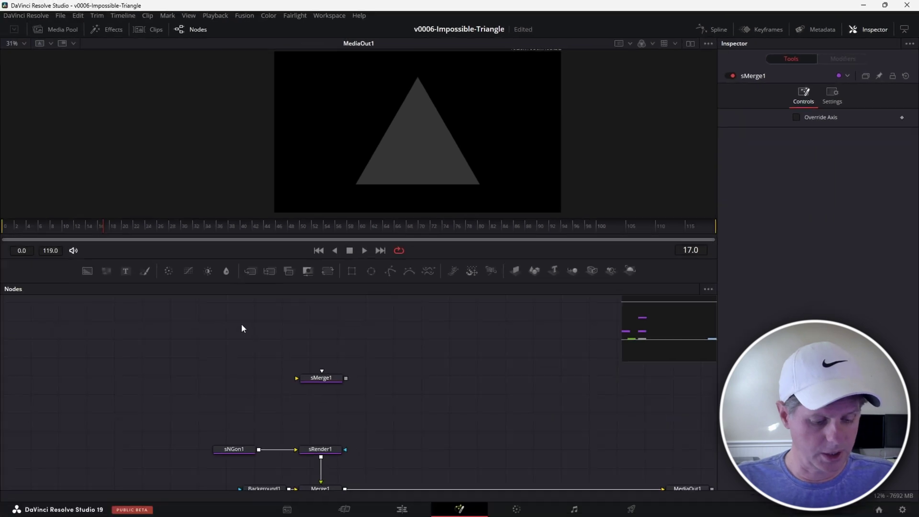
Step: Add an sRectangle node above sMerge1 feeding into it, and merge sMerge1's output with sNGon1 ahead of sRender1
key("shift+space")
type("sre")
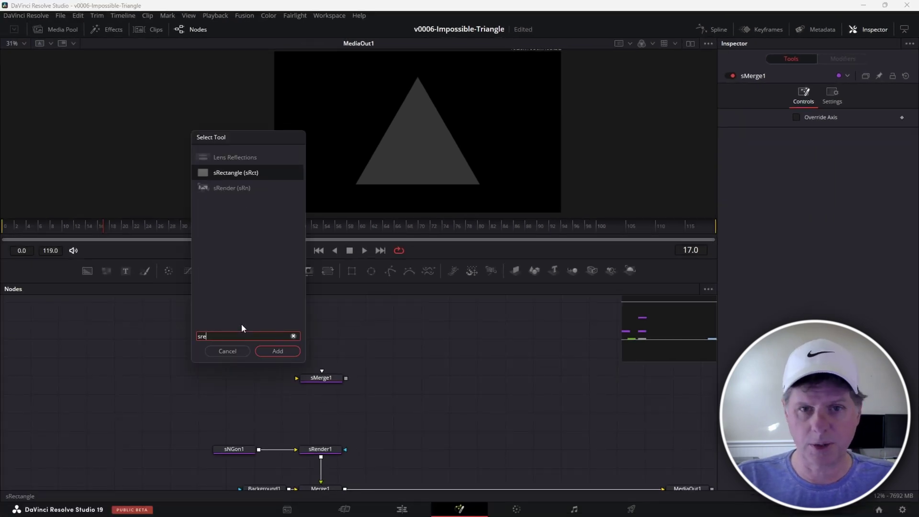
key("Return")
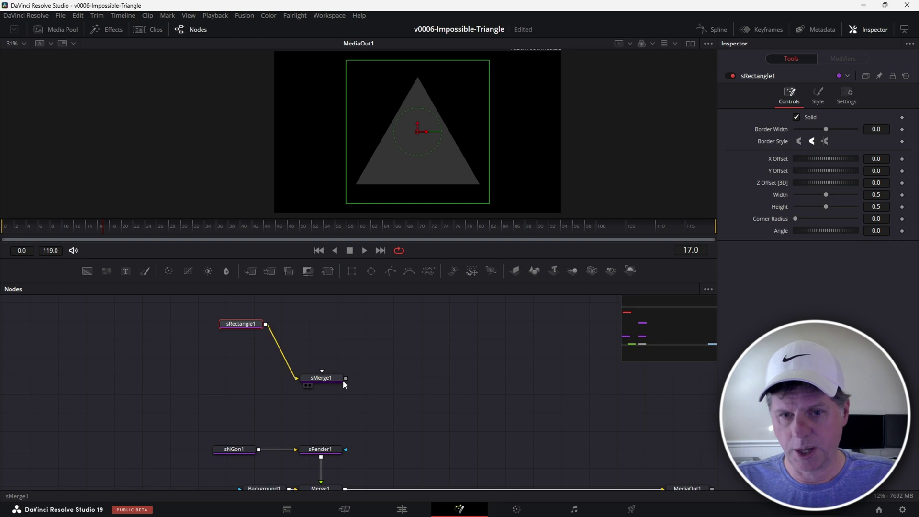
left_click_drag(266, 452, 259, 450)
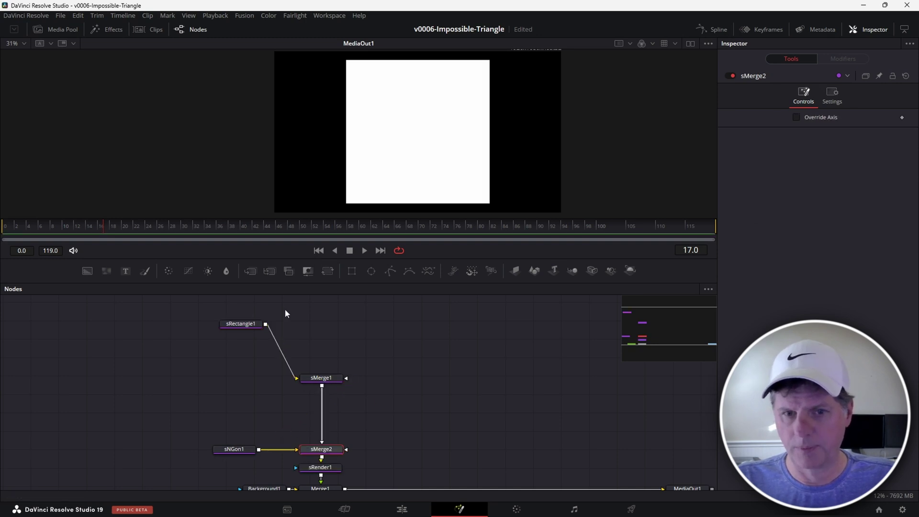
left_click_drag(240, 324, 314, 327)
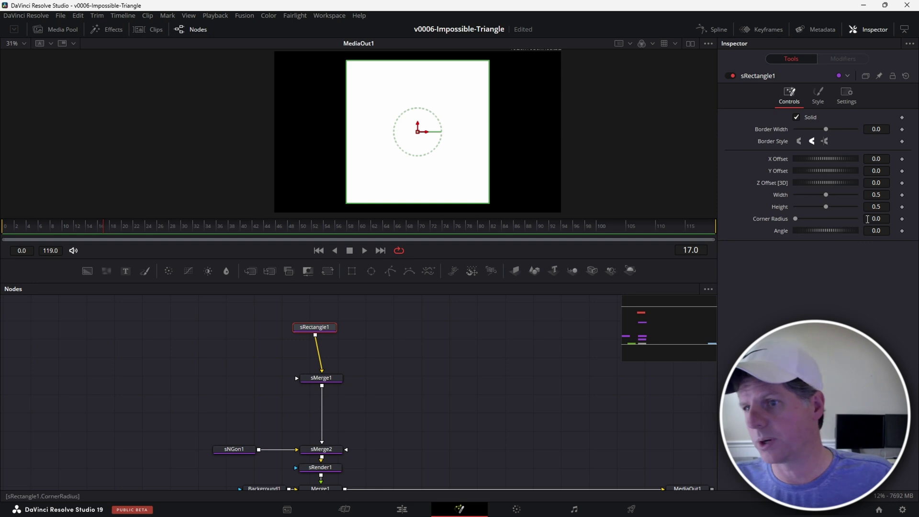
Step: Link sRectangle1's Height to its Width with the expression Width, and reduce the Width to 0.055
right_click(780, 212)
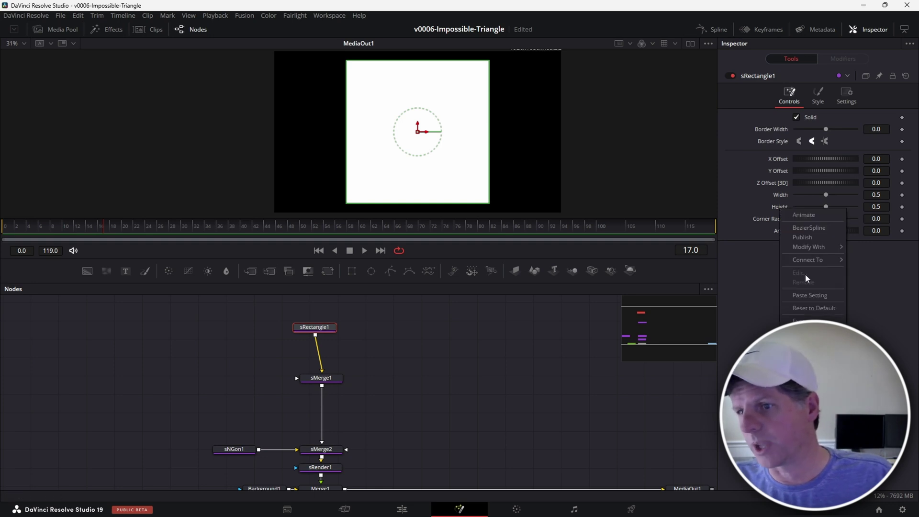
left_click(804, 320)
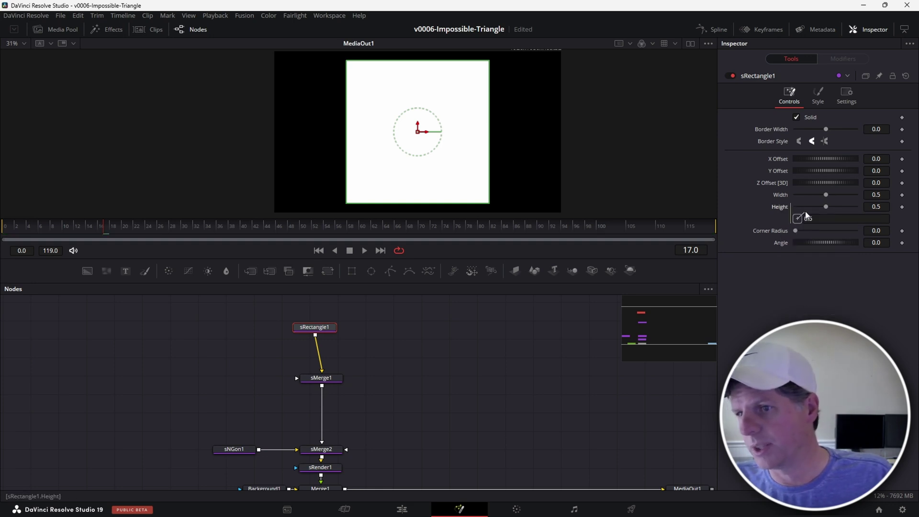
type("Width")
left_click_drag(825, 195, 797, 192)
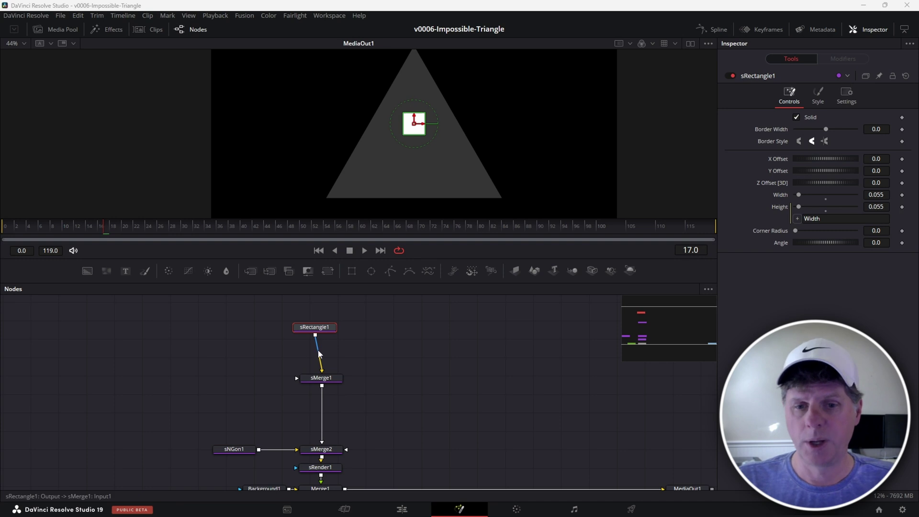
Step: Insert an sTransform node between sMerge1 and sMerge2
left_click(327, 380)
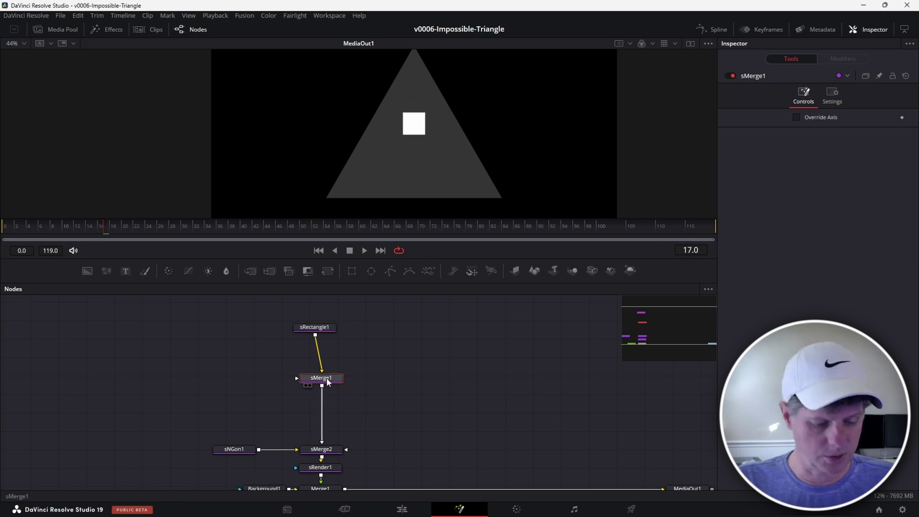
key("shift+space")
type("stra")
key("Return")
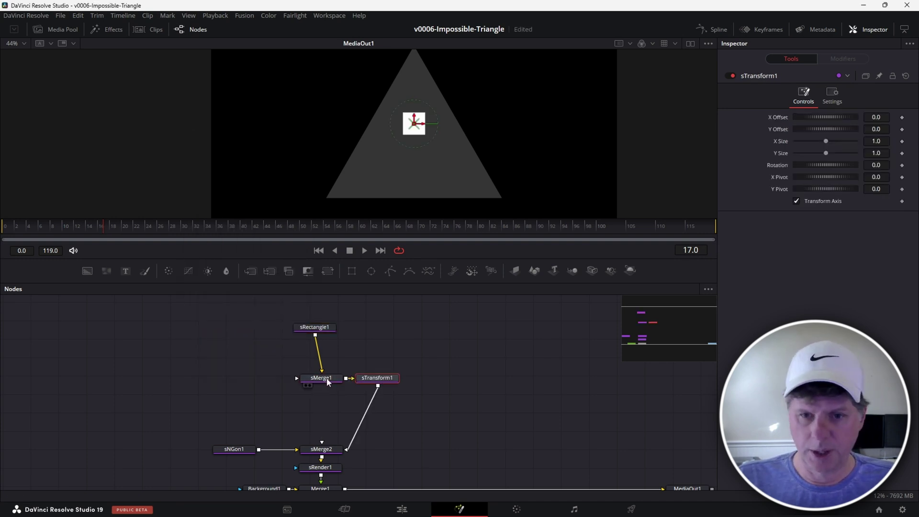
left_click_drag(378, 381, 323, 409)
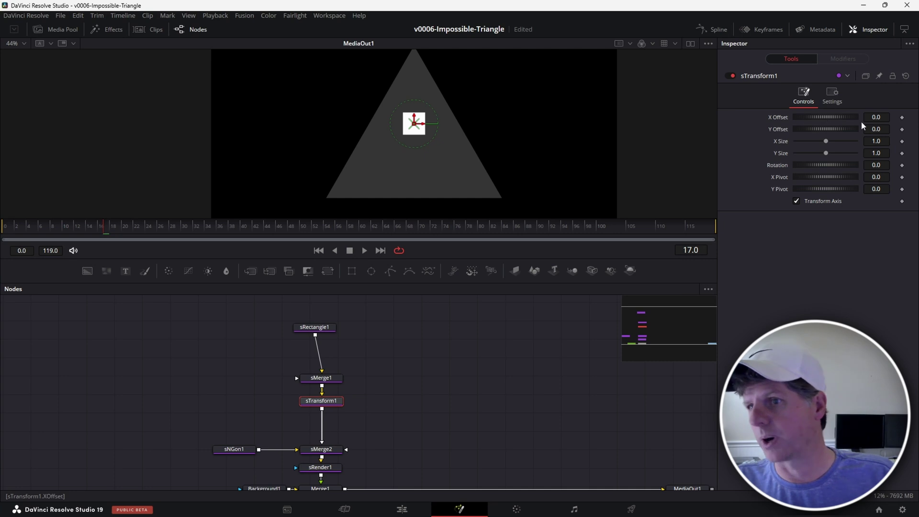
Step: Shift sTransform1's X Offset to -0.002 and reset its Y Offset to 0.0
left_click_drag(882, 127, 881, 118)
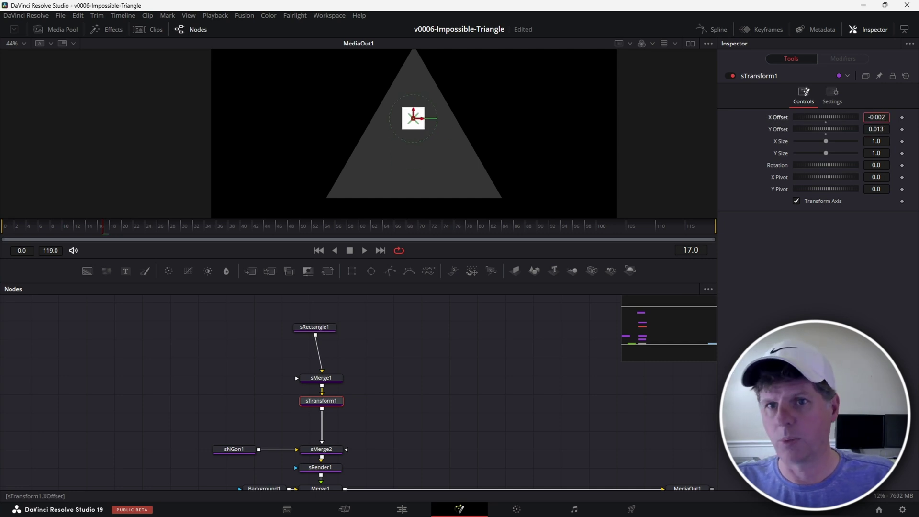
double_click(782, 131)
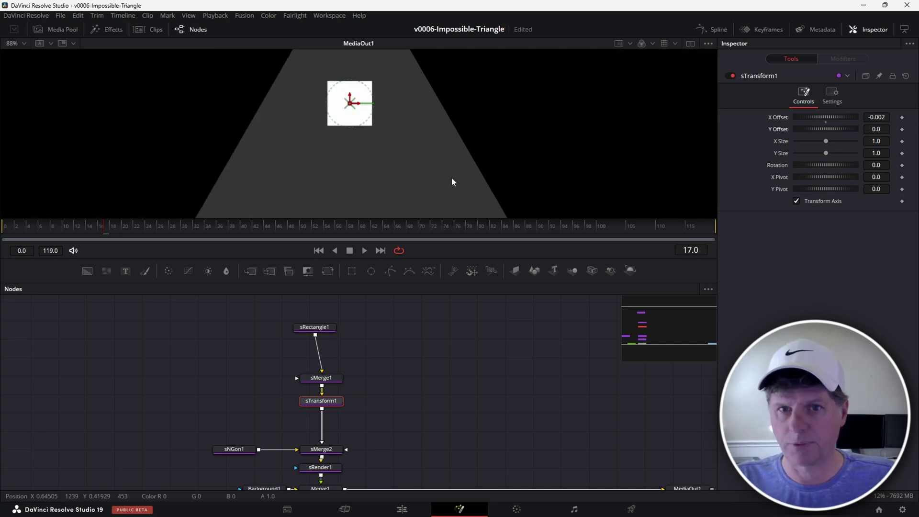
Step: Rotate sRectangle1 to an Angle of 45 and enlarge its Width to 0.089
left_click(329, 334)
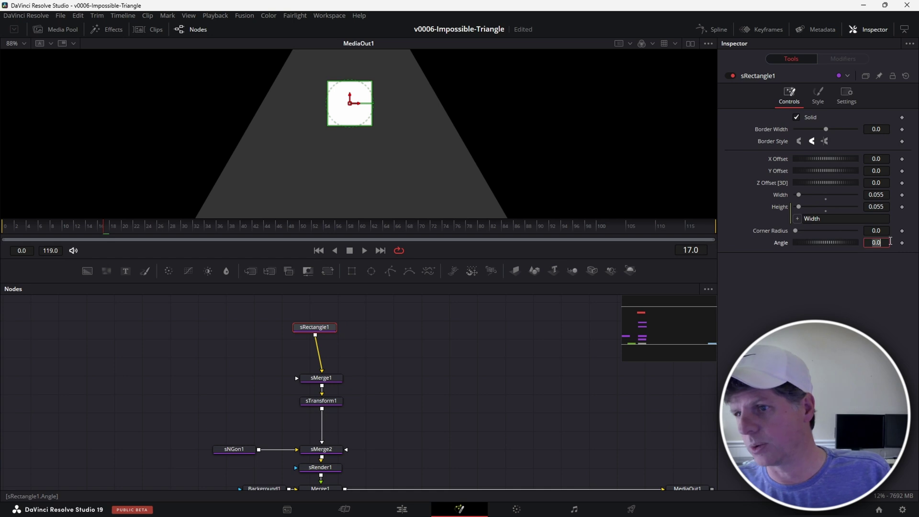
type("45")
key("Return")
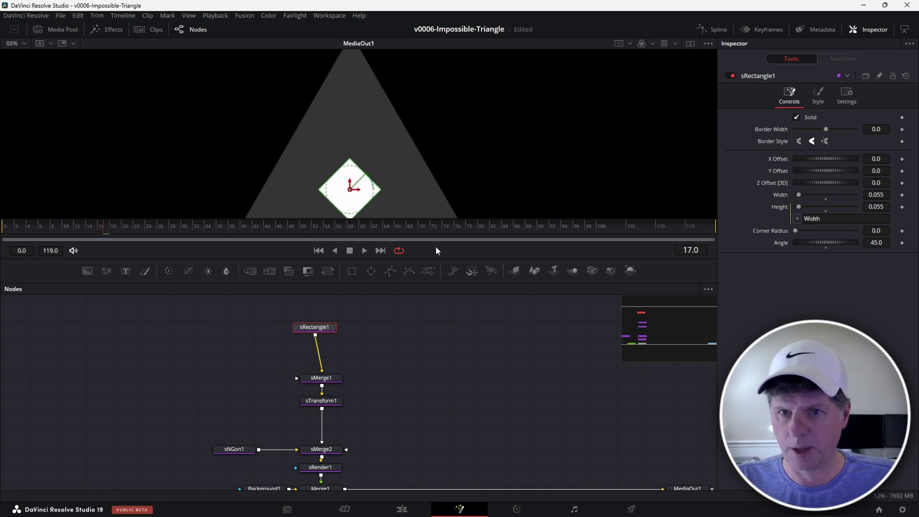
left_click_drag(439, 257, 440, 286)
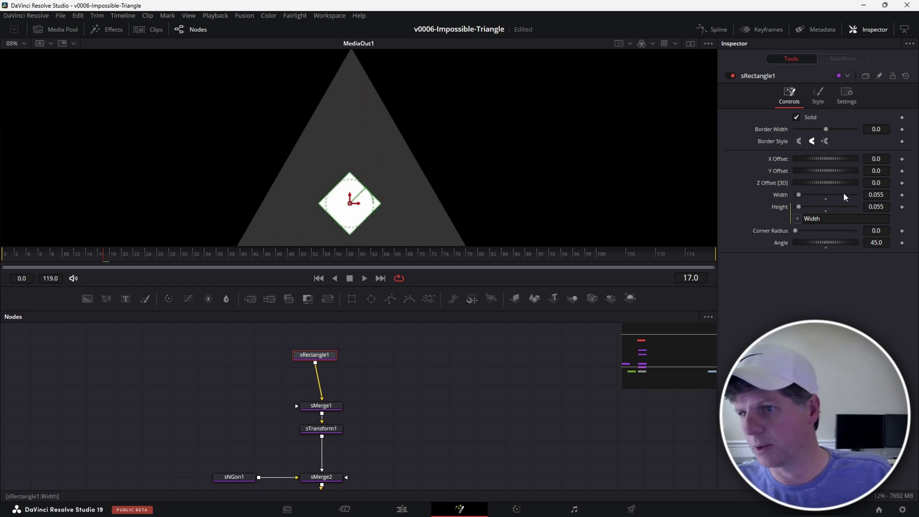
left_click_drag(876, 195, 892, 195)
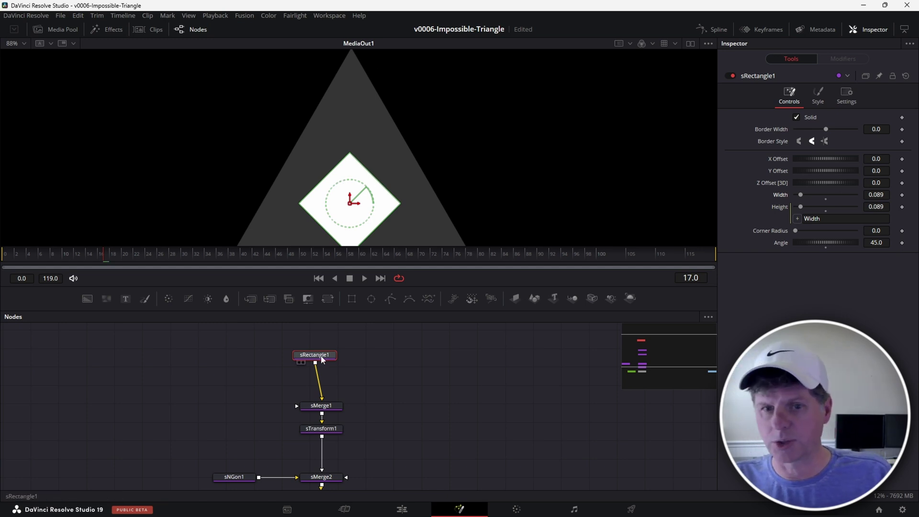
Step: Align sRectangle1 above sMerge1, insert an sTransform node right after it, and reduce that node's X Size to 0.604
left_click_drag(322, 360, 323, 343)
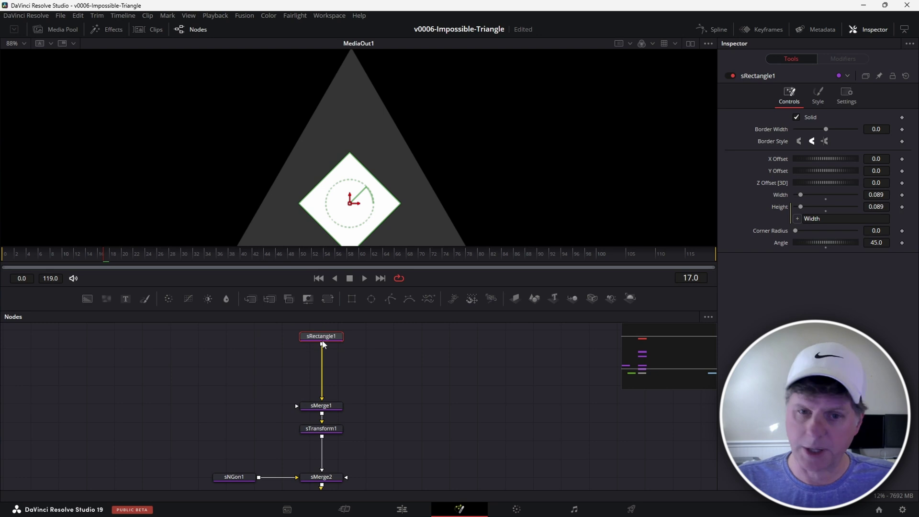
key("shift+space")
type("xf")
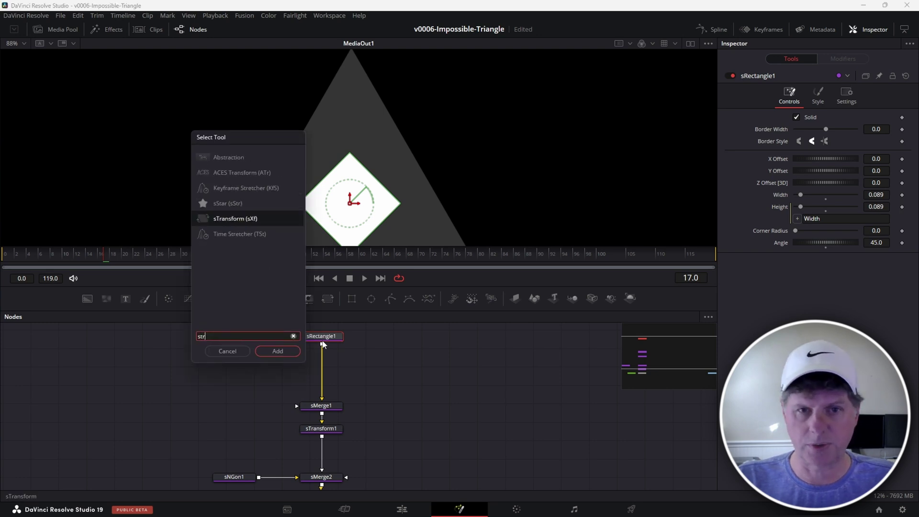
key("Return")
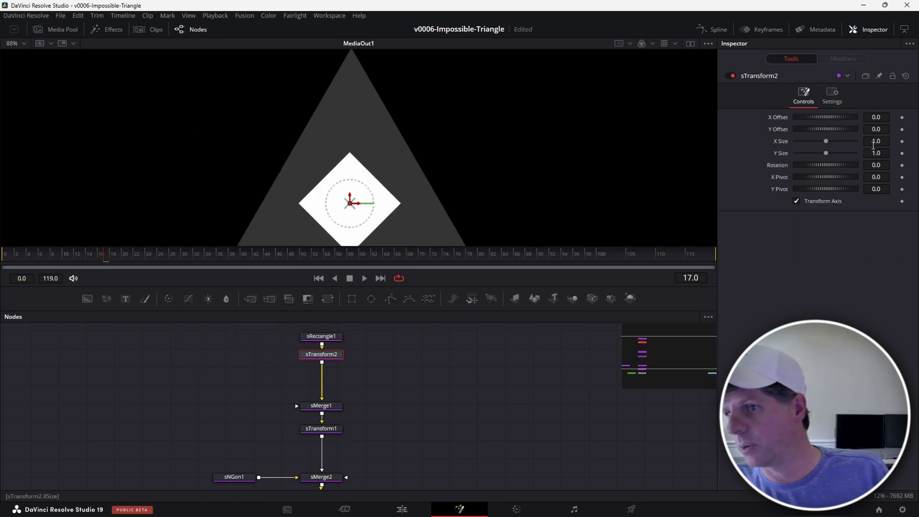
left_click_drag(878, 141, 637, 164)
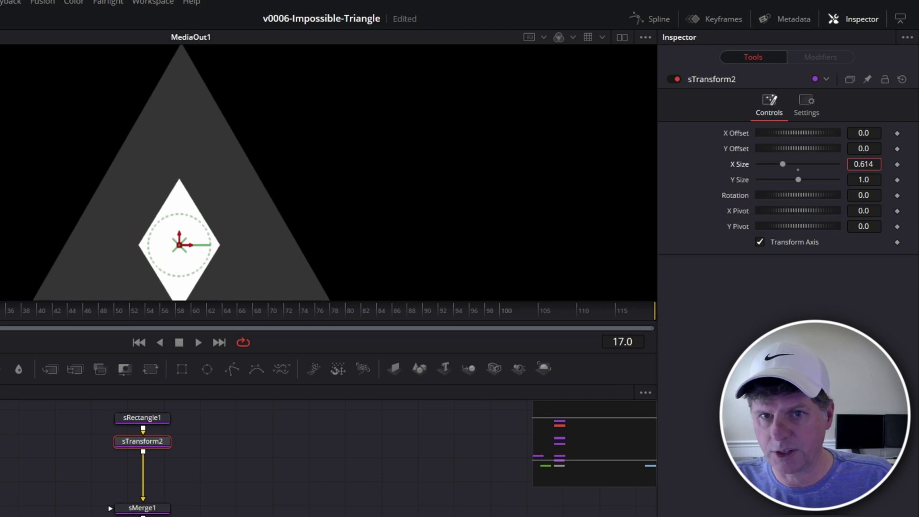
left_click_drag(853, 163, 858, 163)
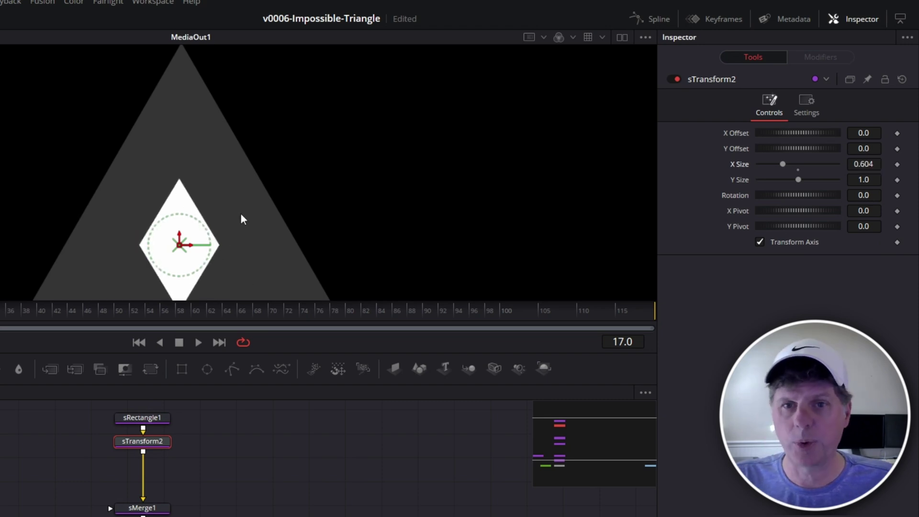
Step: Raise the diamond toward the guide triangle's tip with sTransform1's Y Offset at 0.1243 and reset its X Offset to 0.0
left_click(143, 516)
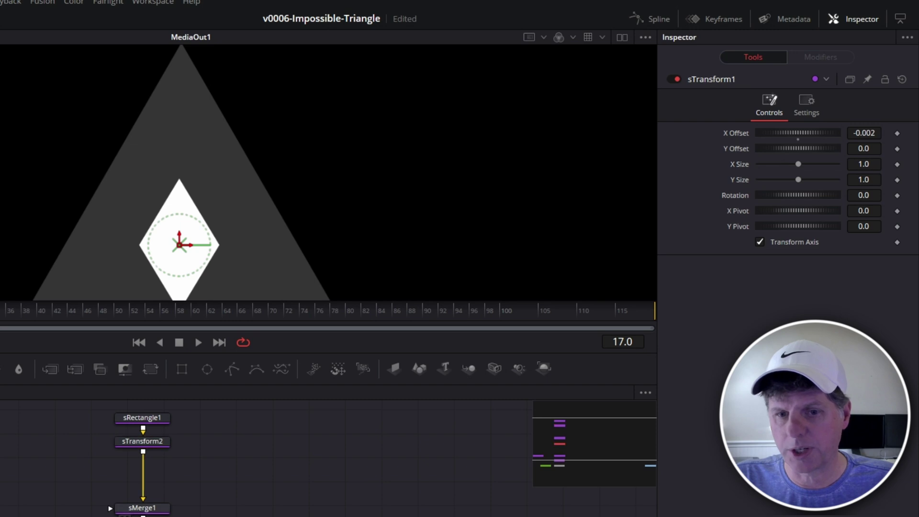
scroll(320, 150, "up", 1)
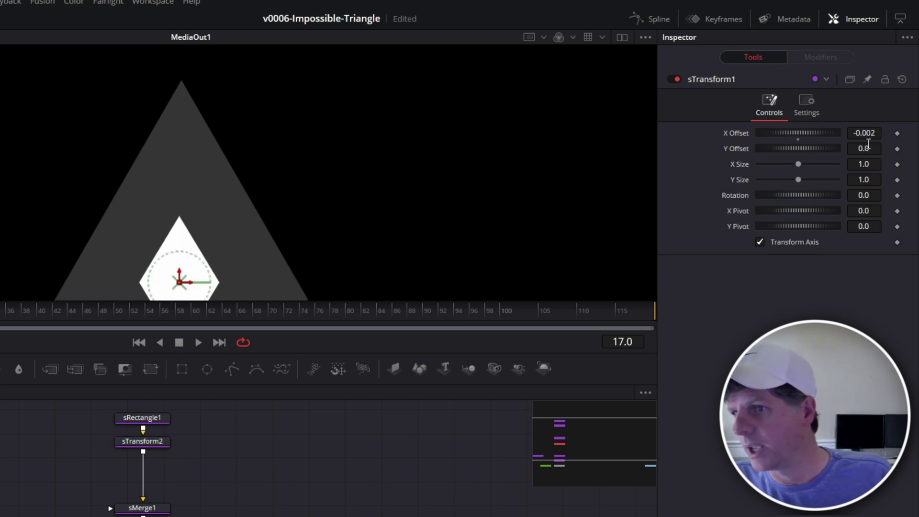
left_click_drag(859, 143, 888, 143)
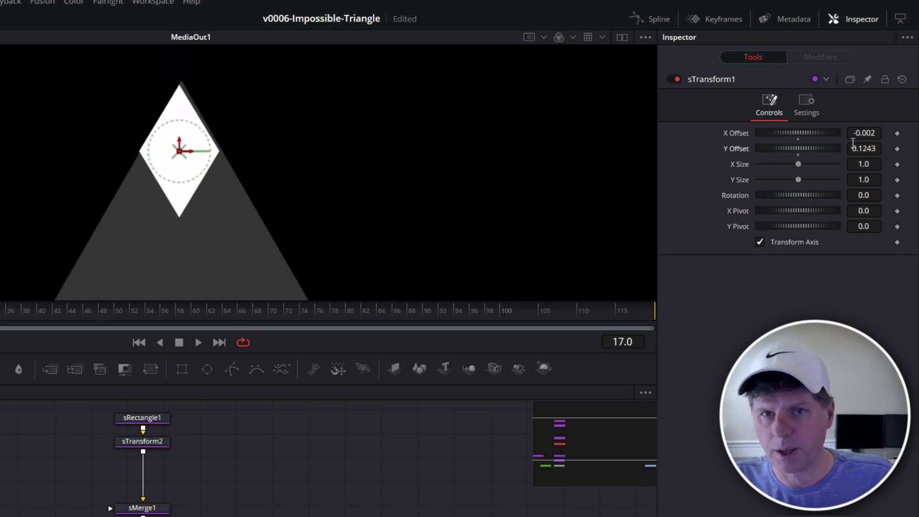
scroll(328, 119, "up", 6)
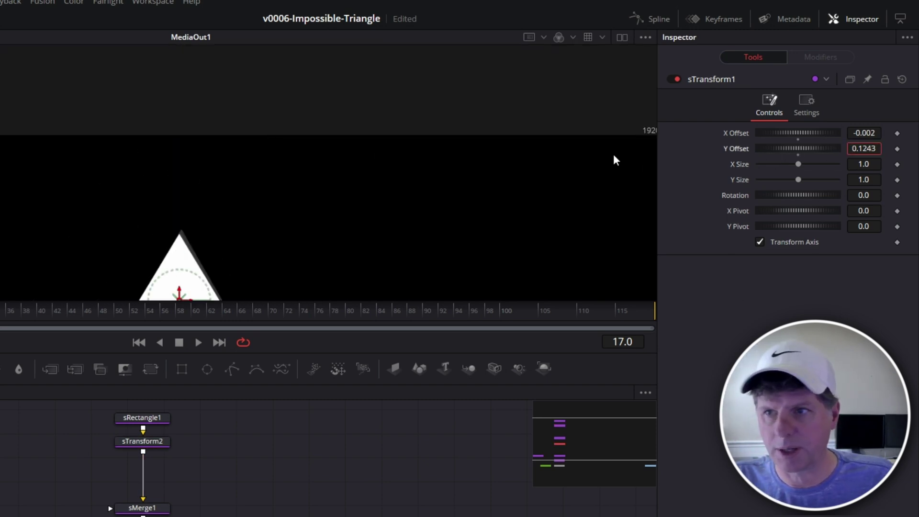
double_click(736, 133)
scroll(305, 225, "up", 2)
scroll(306, 225, "up", 2)
left_click_drag(306, 224, 457, 98)
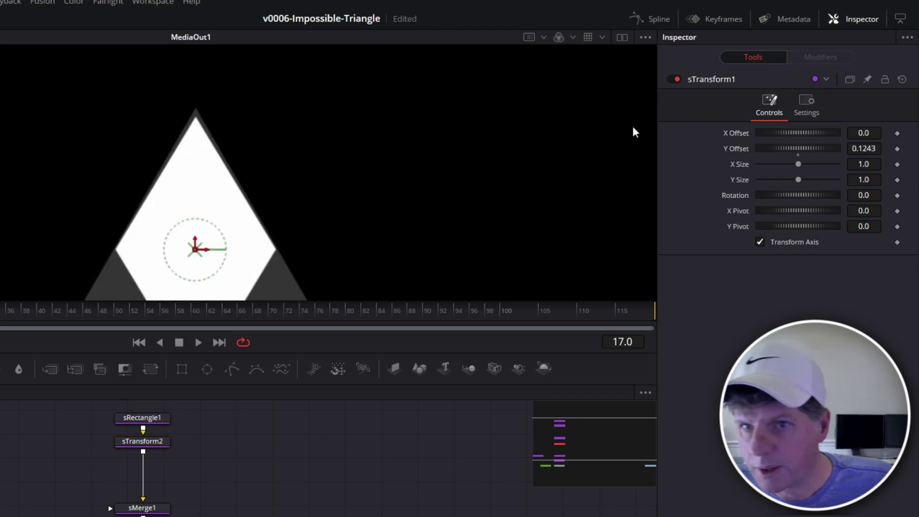
Step: Fit the diamond to the triangle's tip by setting sTransform1's Y Offset to 0.1267 and sTransform2's X Size to 0.5712
left_click_drag(863, 147, 873, 147)
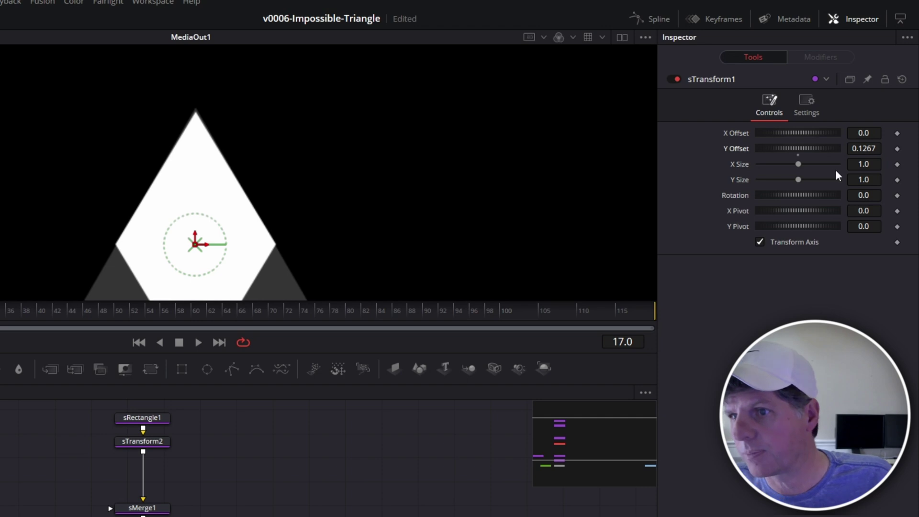
left_click(159, 441)
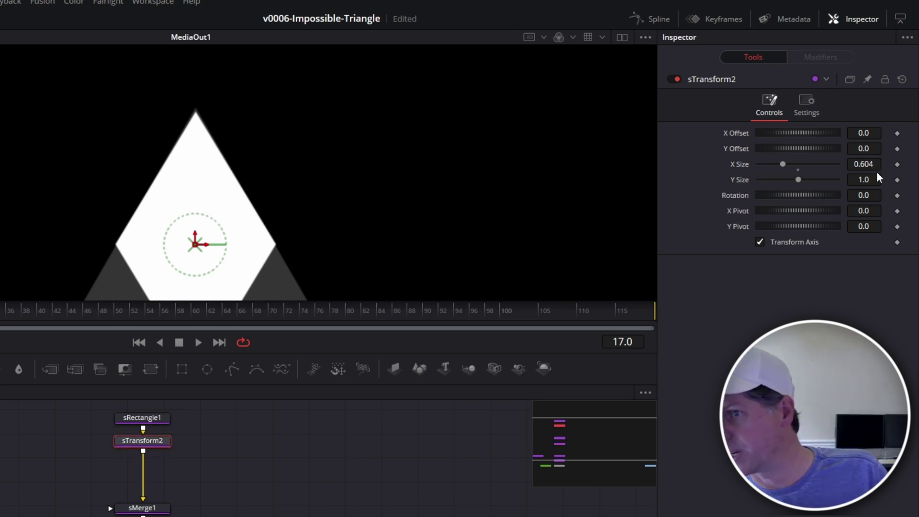
mouse_move(871, 157)
left_mouse_down()
mouse_move(843, 157)
mouse_move(870, 163)
left_mouse_up()
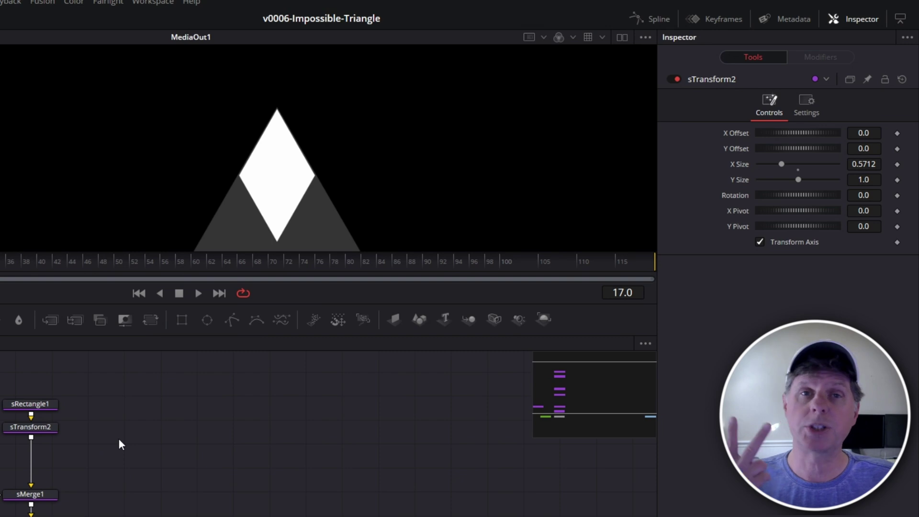
Step: Add an unconnected sTransform node beside the node chain and paste a copy of it next to it
scroll(121, 443, "down", 2)
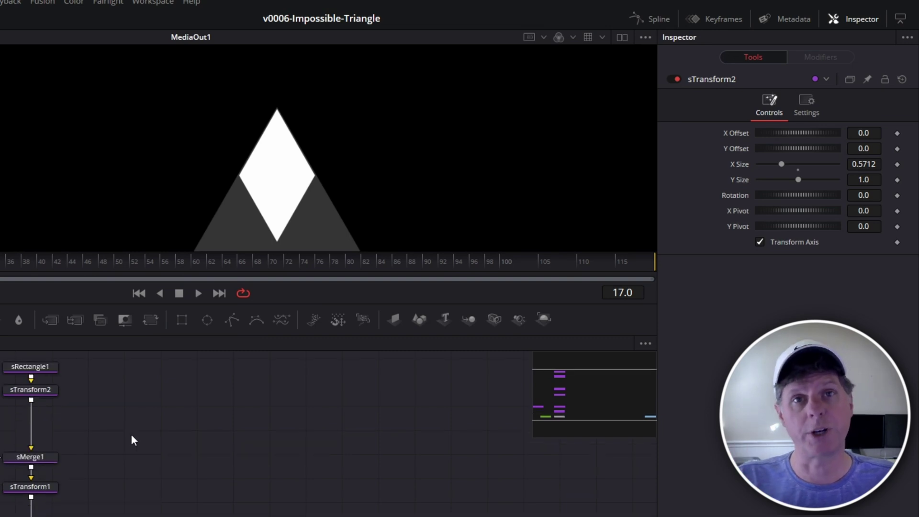
key("shift+space")
type("stra")
key("Return")
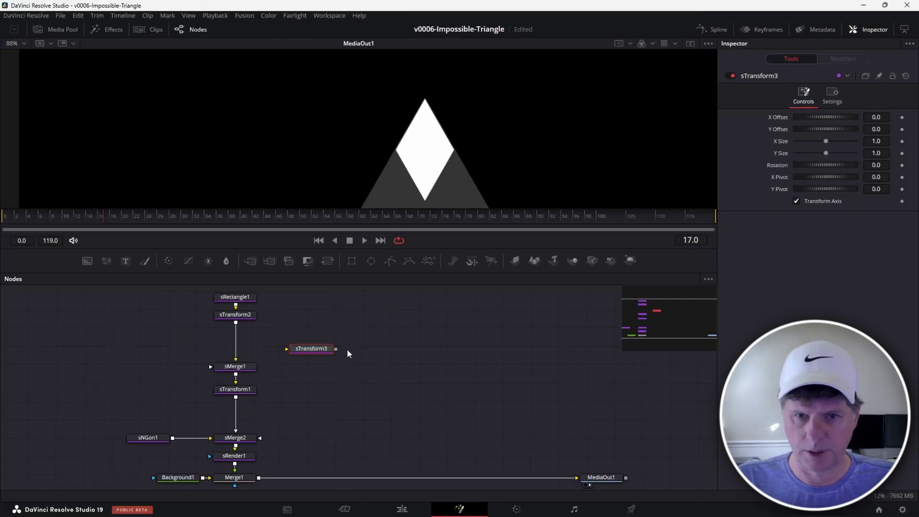
key("ctrl+c")
key("ctrl+v")
left_click_drag(366, 353, 388, 353)
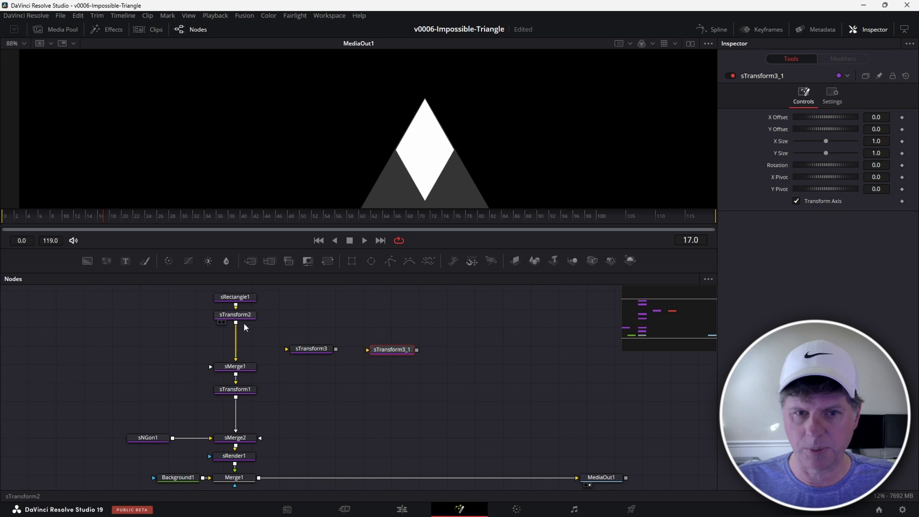
Step: Feed sTransform2's output into sTransform3 and sTransform3_1, and connect both of their outputs to sMerge1
left_click_drag(237, 323, 317, 351)
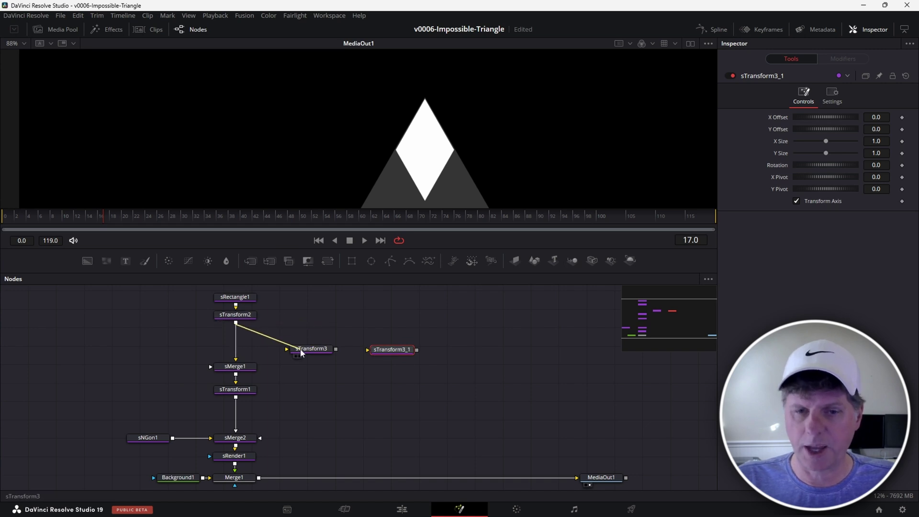
left_click_drag(234, 326, 371, 355)
left_click(316, 349)
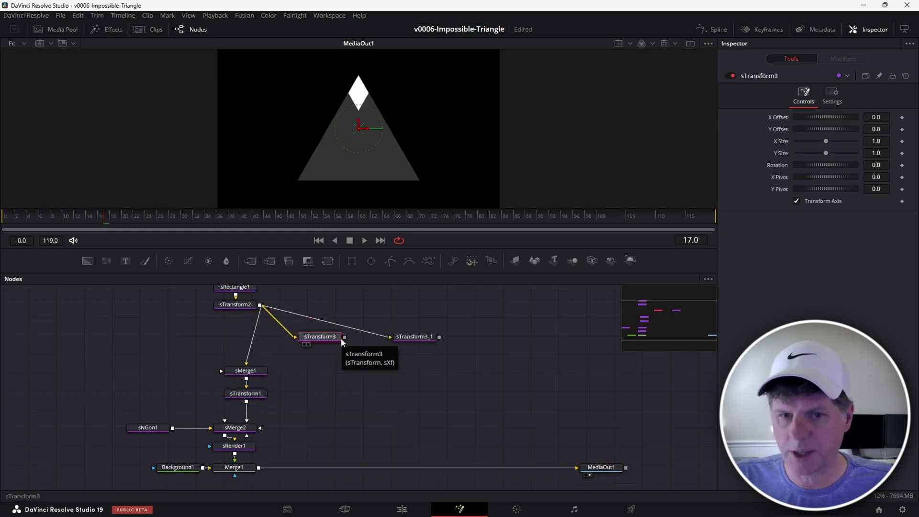
left_click_drag(340, 337, 250, 371)
left_click_drag(439, 337, 251, 373)
left_click_drag(312, 336, 314, 329)
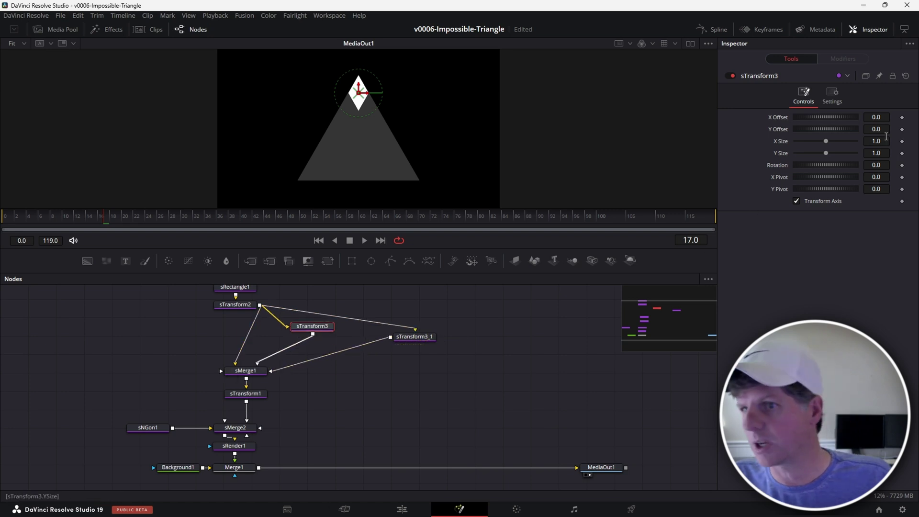
Step: Offset sTransform3 to X 0.087 and Y -0.101, and set sTransform3_1's Y Offset to -0.145
left_click_drag(800, 130, 834, 116)
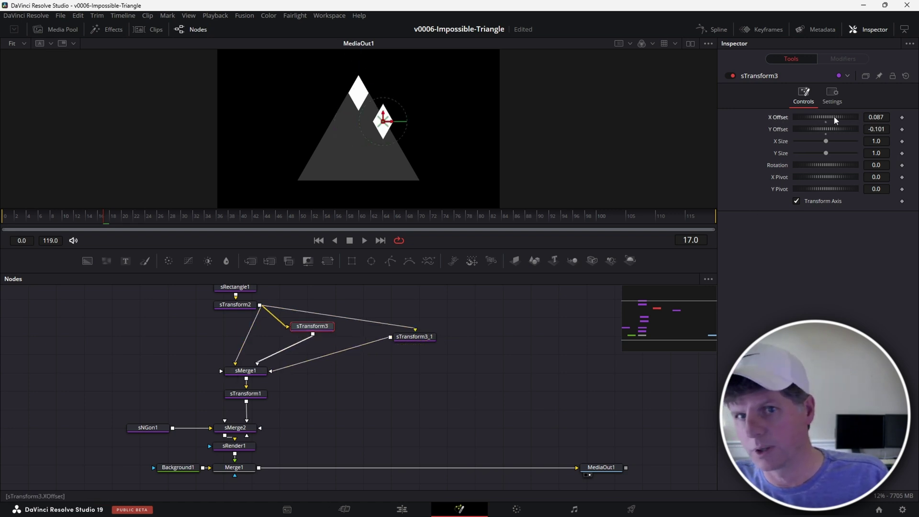
left_click(414, 336)
left_click_drag(816, 129, 812, 126)
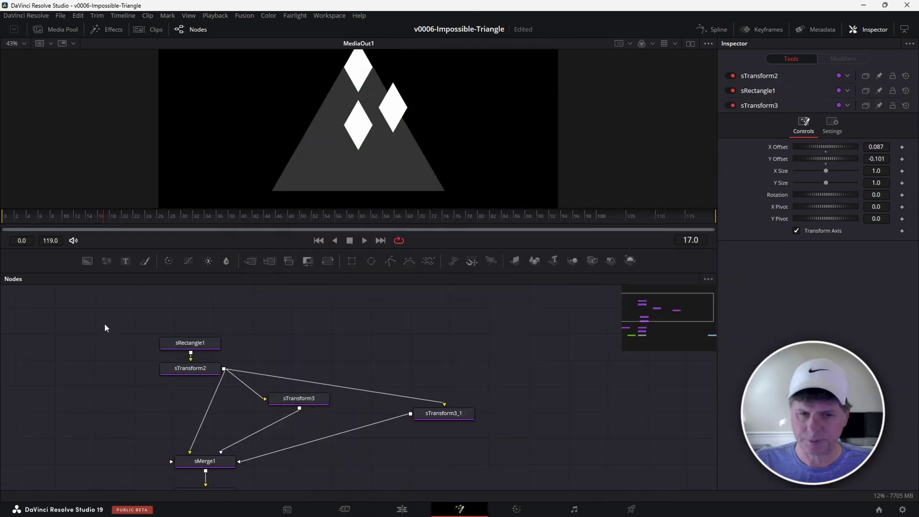
Step: Reposition sRectangle1 and sTransform2 to make room, and add an sChangeStyle node plus two pasted copies of it
left_click_drag(104, 326, 229, 383)
left_click_drag(195, 372, 262, 330)
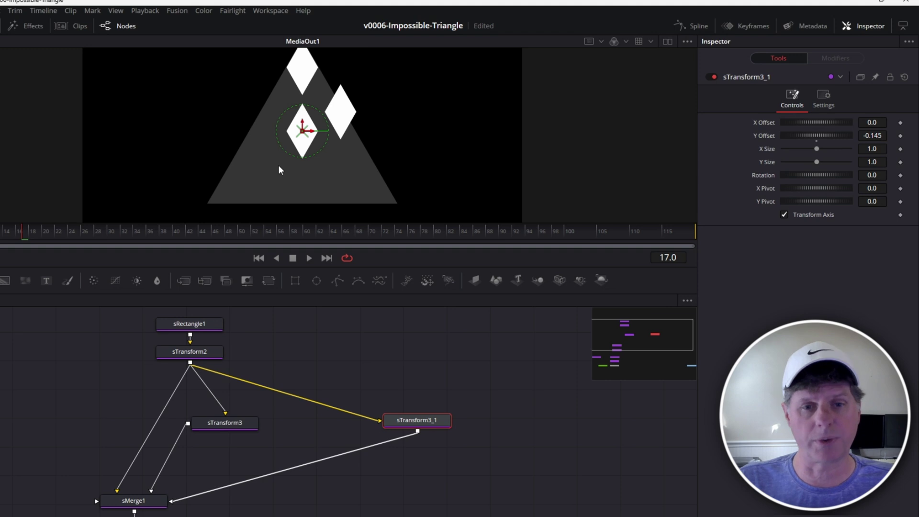
left_click(75, 391)
key("shift+space")
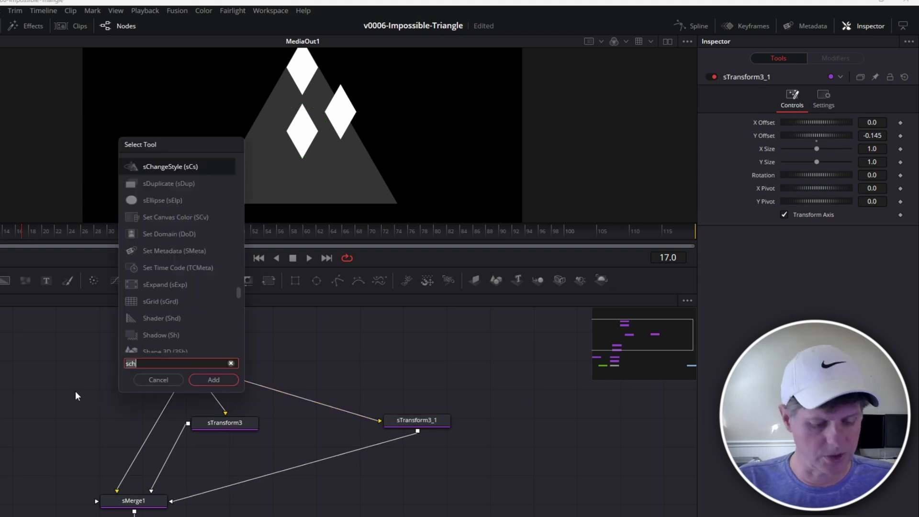
type("sch")
key("Return")
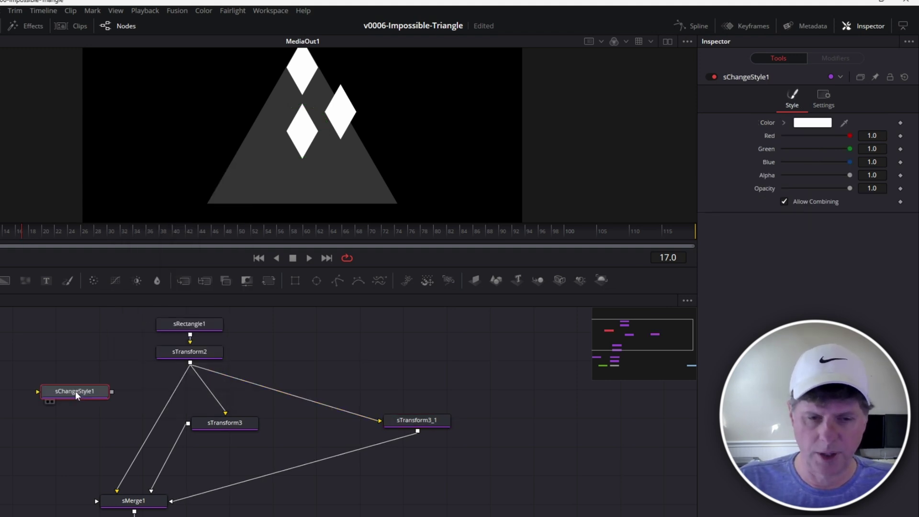
key("ctrl+c")
key("ctrl+v")
key("ctrl+v")
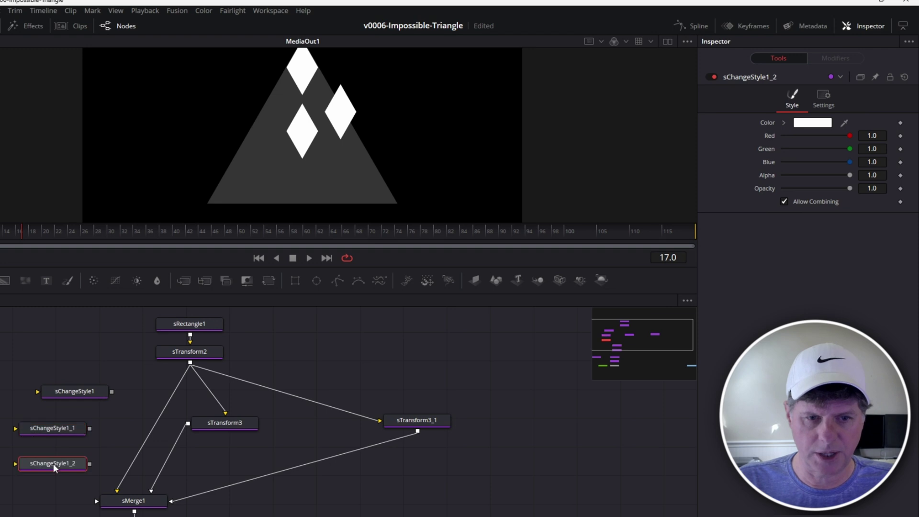
Step: Insert one sChangeStyle node on each branch into sMerge1: directly after sTransform2, after sTransform3 and after sTransform3_1
left_click_drag(82, 393, 110, 395)
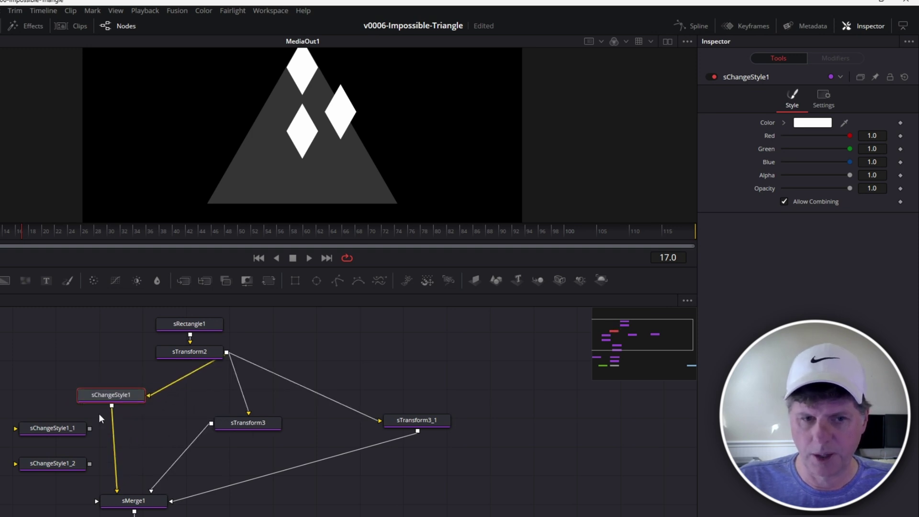
left_click_drag(54, 429, 189, 446)
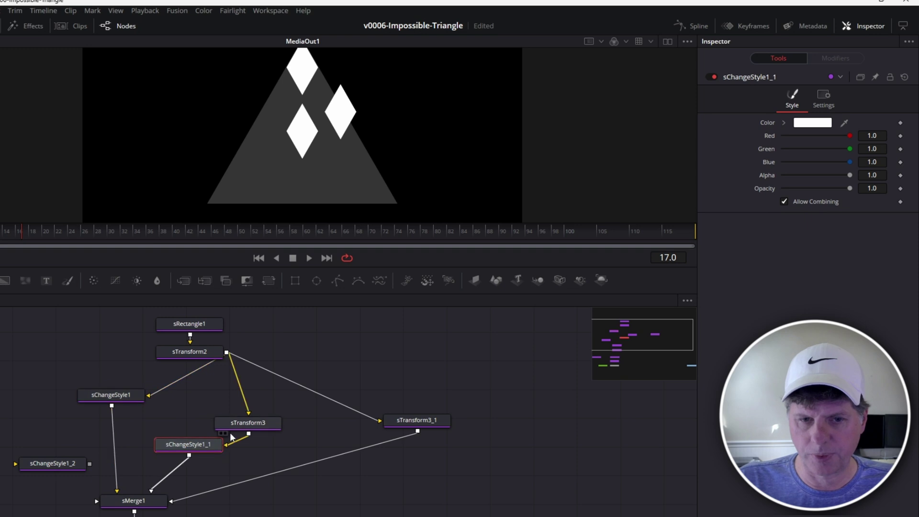
left_click_drag(236, 428, 228, 394)
left_click_drag(190, 447, 234, 435)
left_click_drag(55, 463, 417, 459)
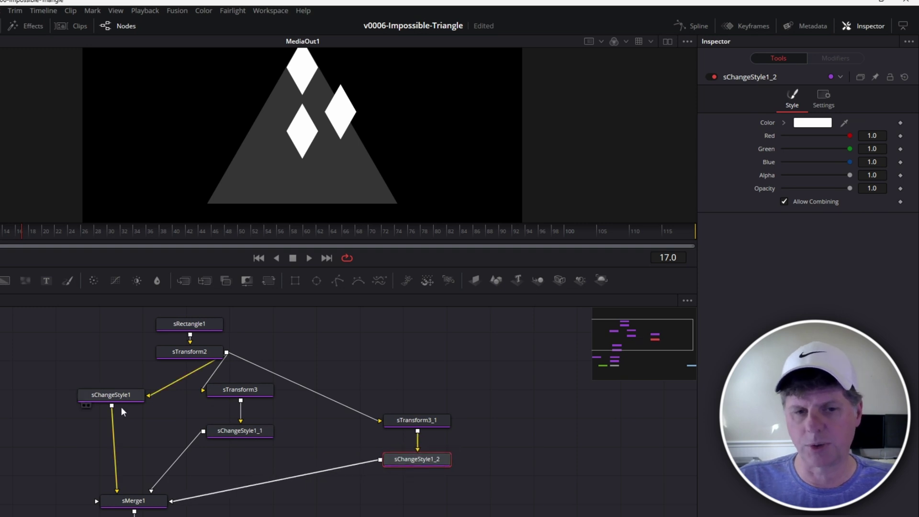
Step: Color the top diamond yellow (#f2ff00) through sChangeStyle1
left_click(127, 396)
left_click(807, 124)
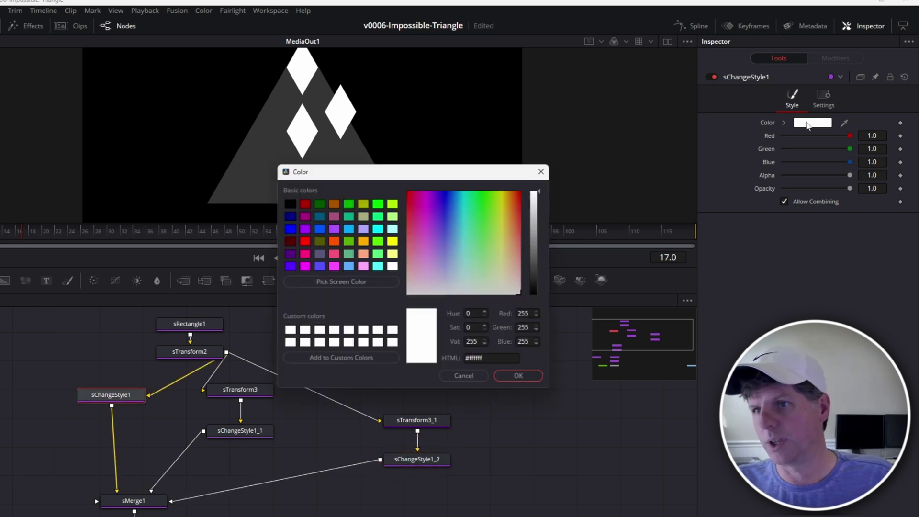
left_click_drag(511, 196, 501, 192)
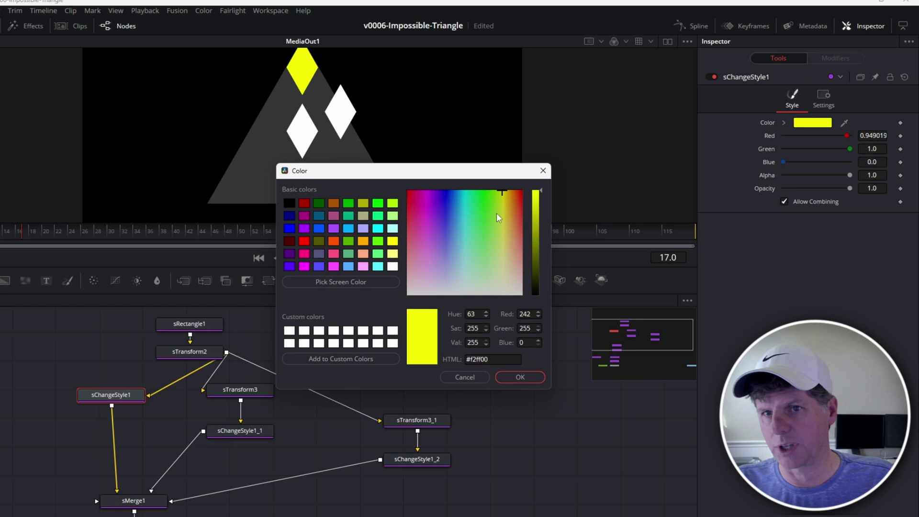
left_click(519, 377)
Step: Color the second diamond medium green through sChangeStyle1_1, about Red 0.247, Green 0.655 and Blue 0.027
left_click(236, 433)
left_click(817, 125)
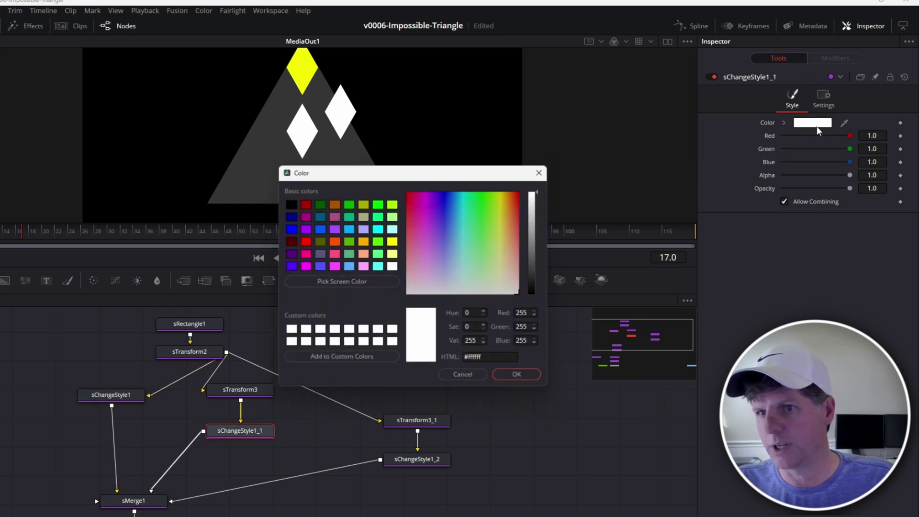
left_click(488, 195)
left_click_drag(532, 212, 534, 227)
left_click(517, 374)
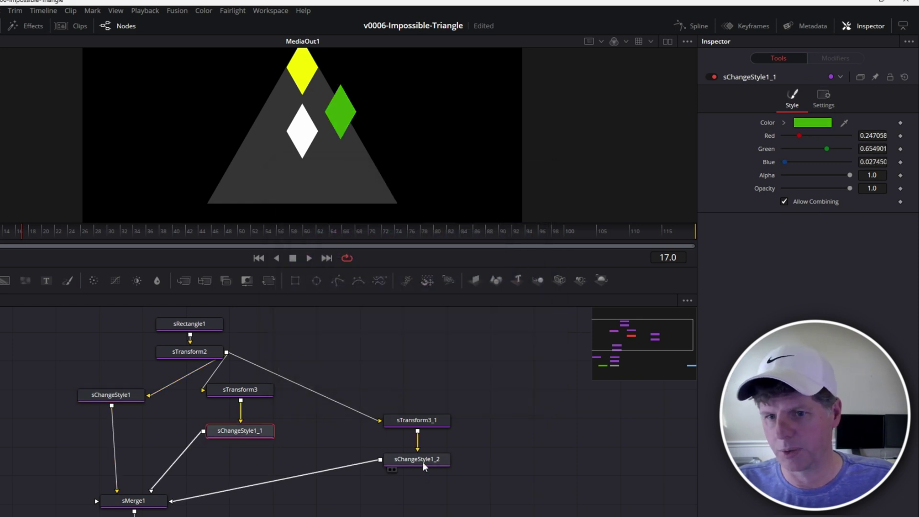
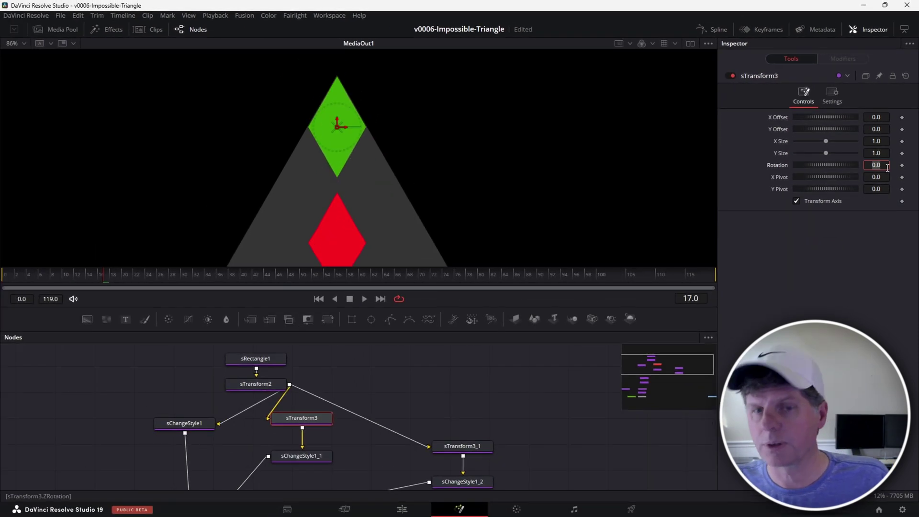
Step: Set sTransform3's Rotation to 60 and its offsets to X 0.0537 and Y 0.0325, fitting the green face against the yellow one
key("Return")
left_click_drag(828, 119, 835, 131)
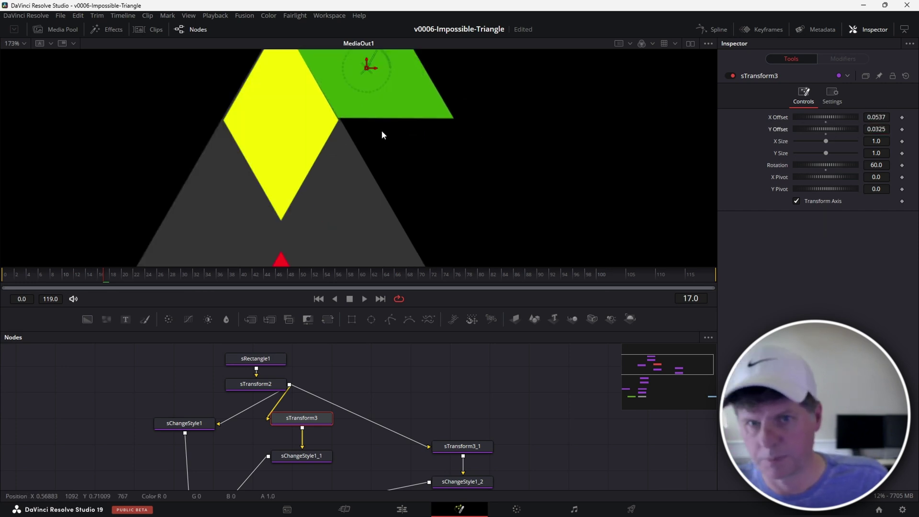
scroll(381, 132, "down", 3)
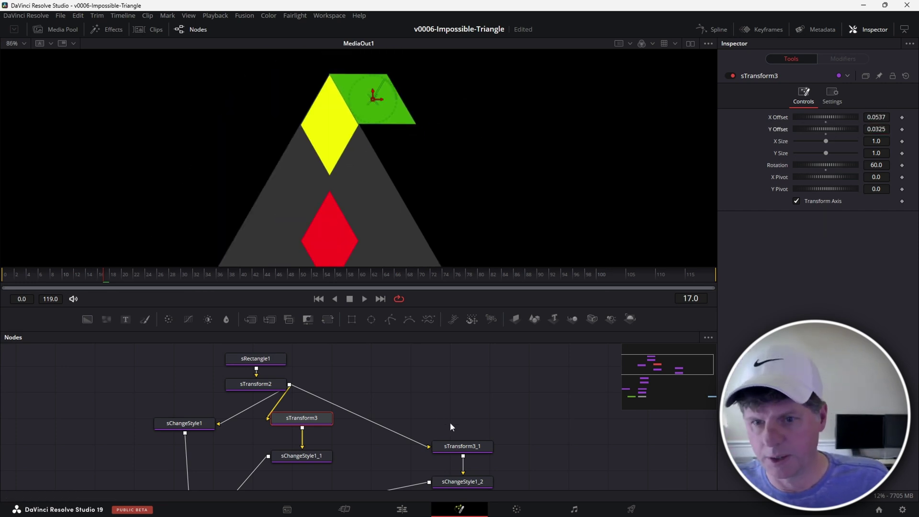
Step: Set sTransform3_1's Rotation to -60 and its offsets to X 0.0541 and Y -0.0311, closing the cube with the red face
left_click_drag(463, 448, 446, 418)
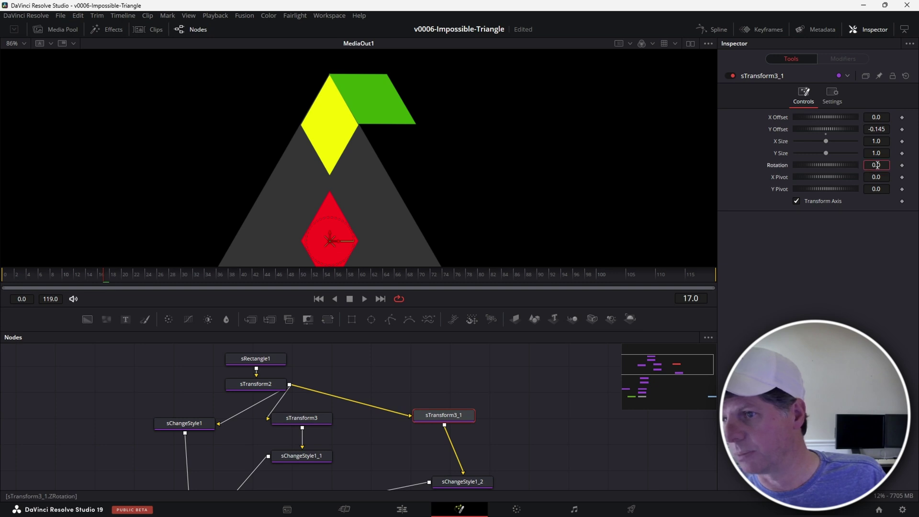
key("Return")
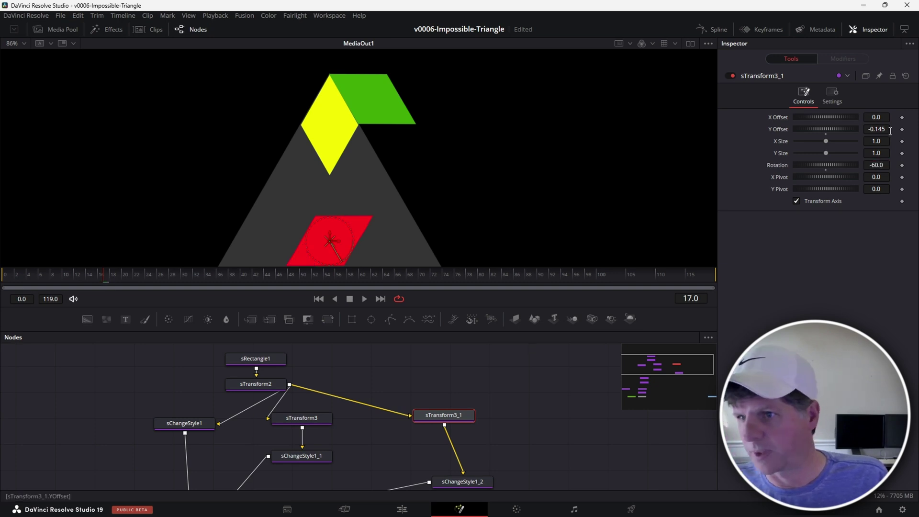
left_click_drag(876, 132, 902, 119)
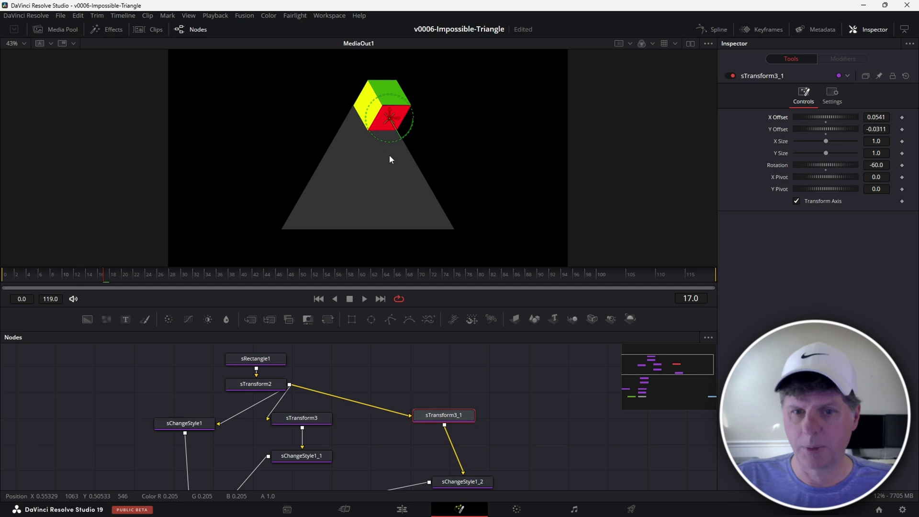
scroll(389, 154, "down", 1)
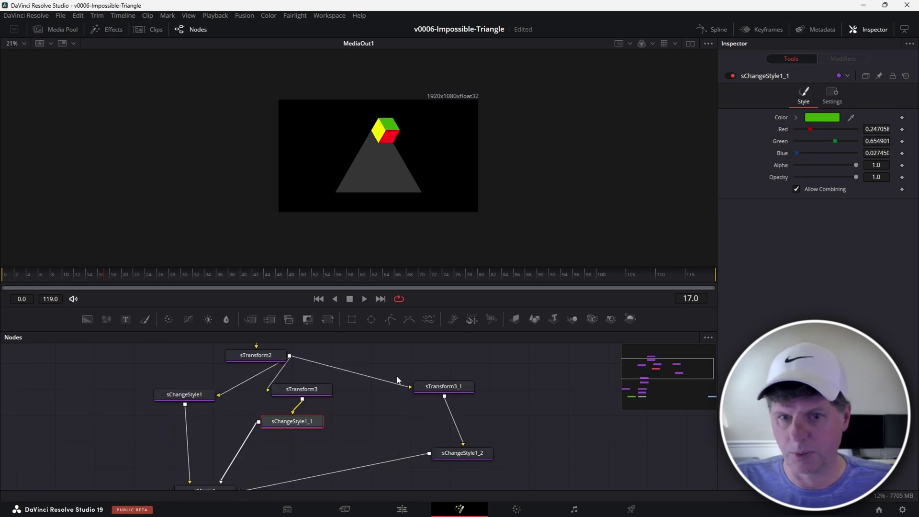
Step: Move sTransform3_1 and sChangeStyle1_2 closer to the other shape branches in the node graph
left_click_drag(427, 382, 398, 372)
left_click_drag(457, 456, 417, 429)
scroll(417, 427, "down", 2)
scroll(329, 424, "down", 2)
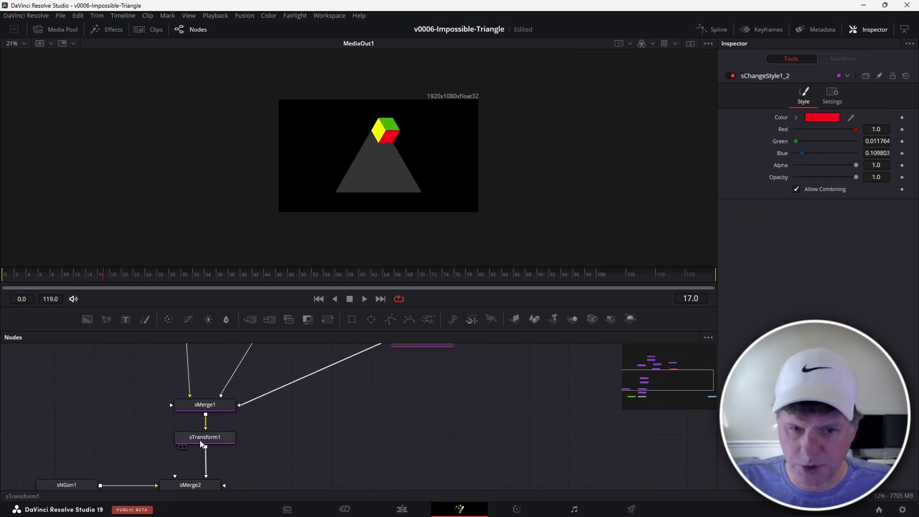
Step: Tidy the node graph by placing sMerge1 just below the sChangeStyle nodes and aligning sTransform1 beneath it
left_click(212, 438)
left_click(211, 405)
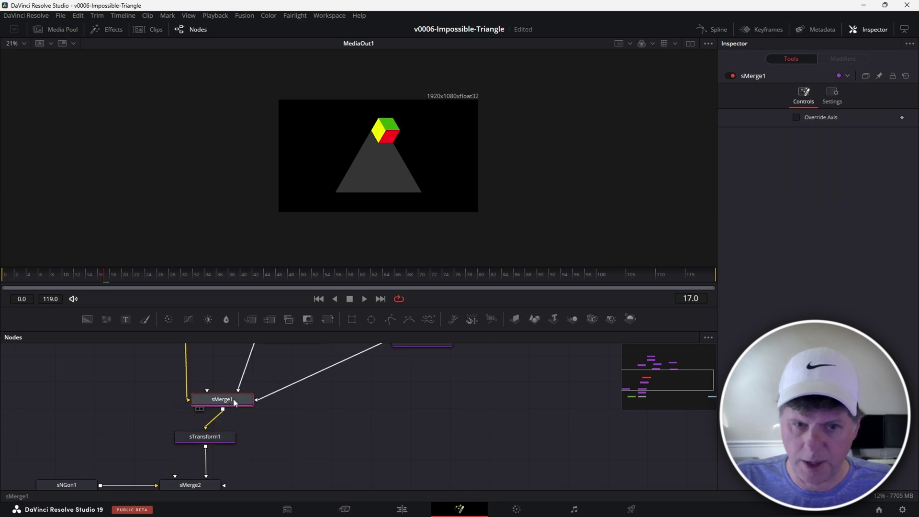
scroll(235, 401, "down", 2)
left_click_drag(298, 390, 313, 430)
scroll(272, 371, "down", 3)
scroll(377, 378, "up", 3)
left_click_drag(245, 440, 252, 429)
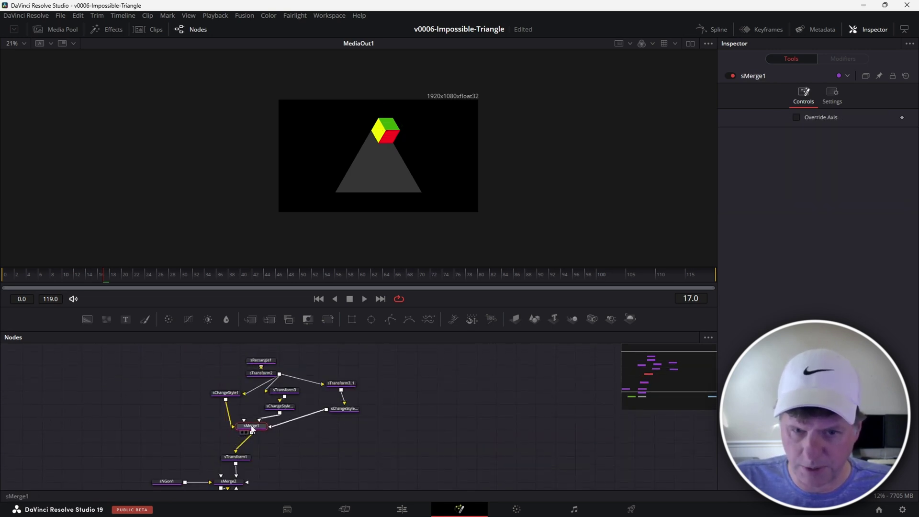
left_click(257, 451)
scroll(264, 443, "up", 4)
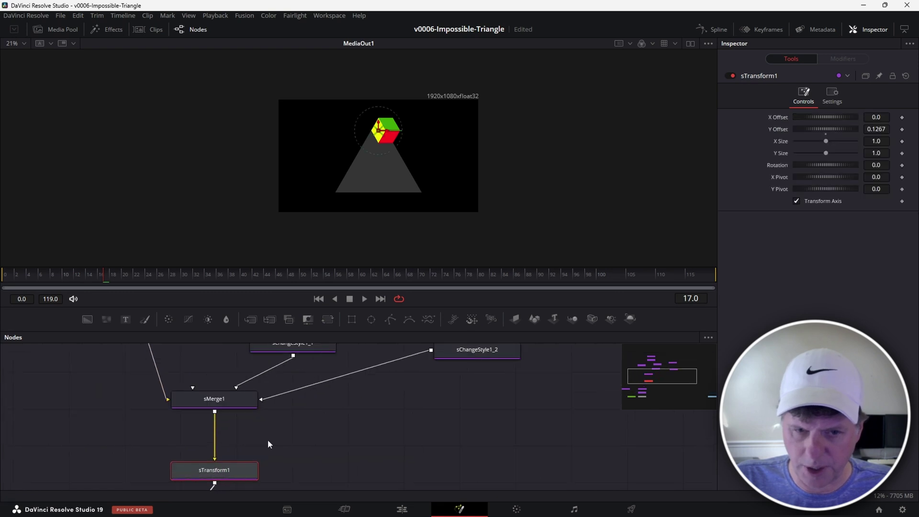
left_click_drag(276, 419, 325, 345)
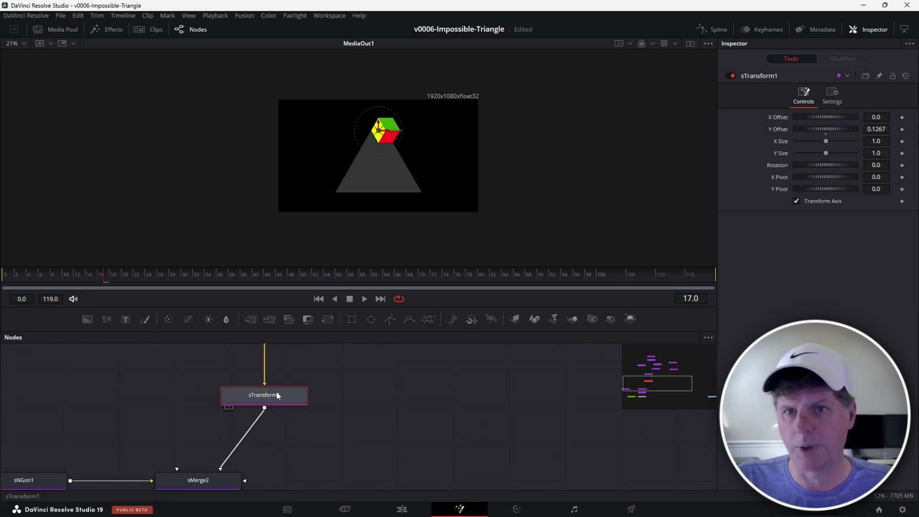
Step: Try moving the whole cube with sTransform1, and reset its X and Y Offset to 0.0
left_click_drag(877, 129, 825, 129)
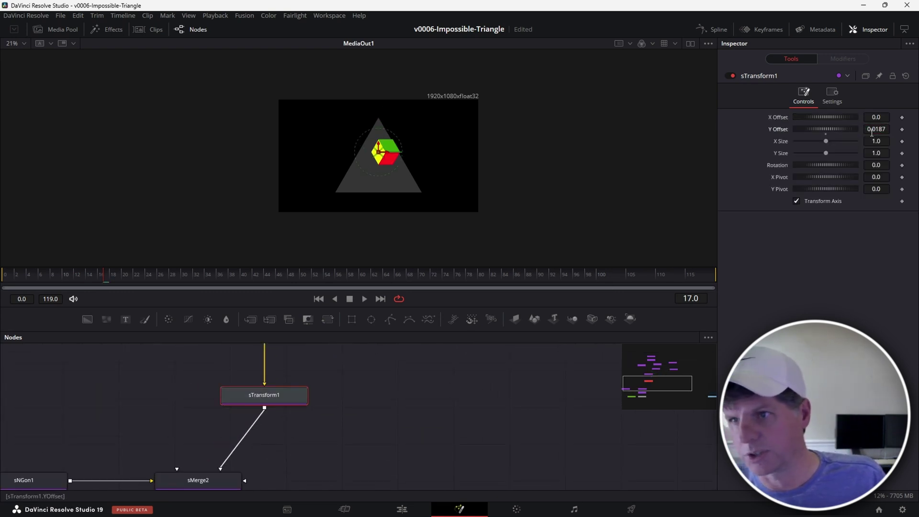
mouse_move(883, 117)
left_mouse_down()
mouse_move(849, 117)
mouse_move(868, 118)
left_mouse_up()
double_click(780, 130)
double_click(781, 119)
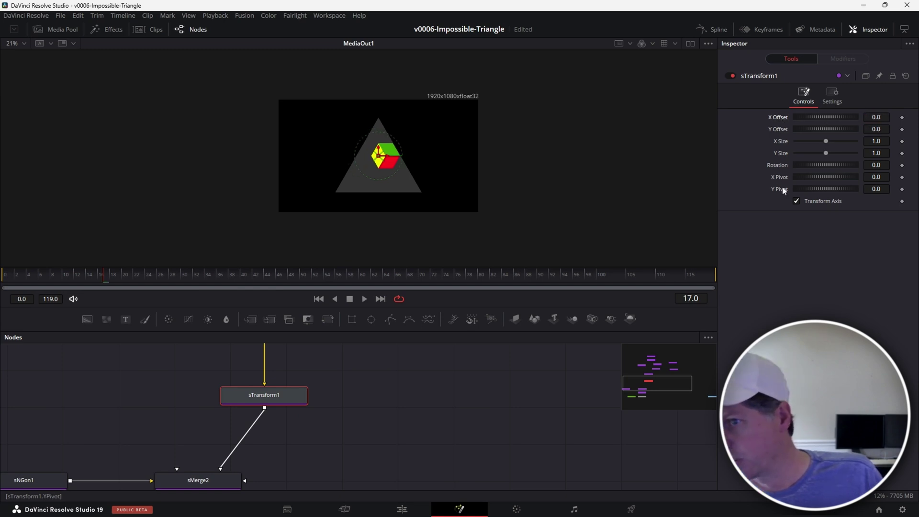
Step: Link sTransform1's Y Size to its X Size with the expression XSize, and scale the cube down to 0.543
right_click(783, 153)
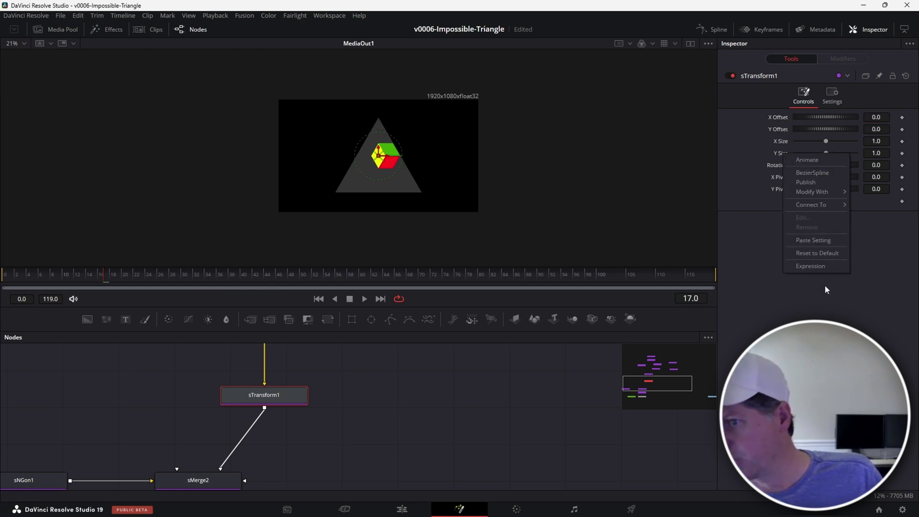
left_click(828, 269)
left_click_drag(797, 164, 846, 141)
scroll(357, 184, "up", 5)
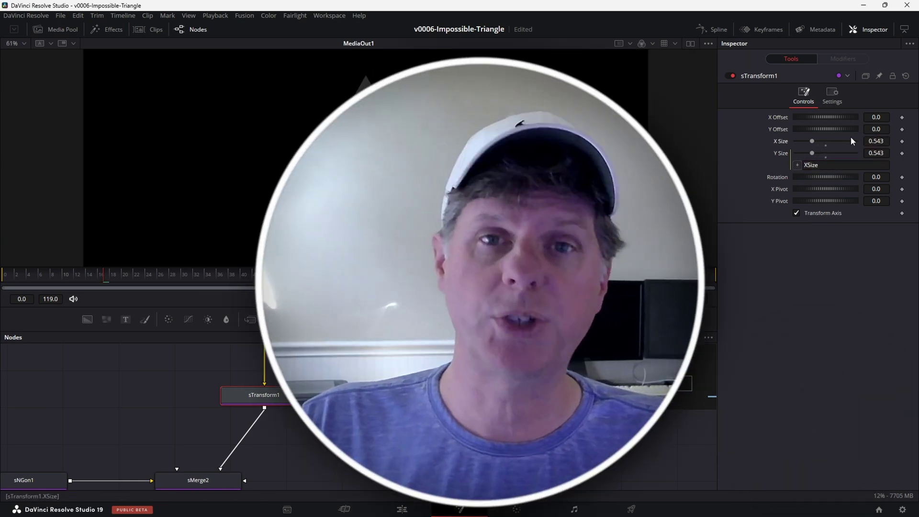
scroll(460, 168, "down", 6)
scroll(452, 168, "up", 2)
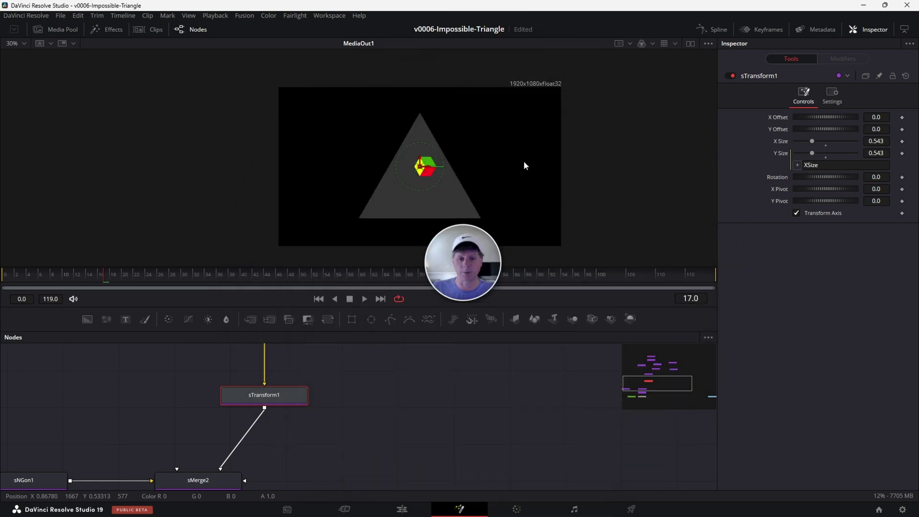
Step: Move sTransform1 up under sMerge1 and add an sDuplicate node directly after it
scroll(283, 415, "up", 1)
left_click_drag(283, 424, 280, 394)
key("shift+space")
type("dup")
key("Return")
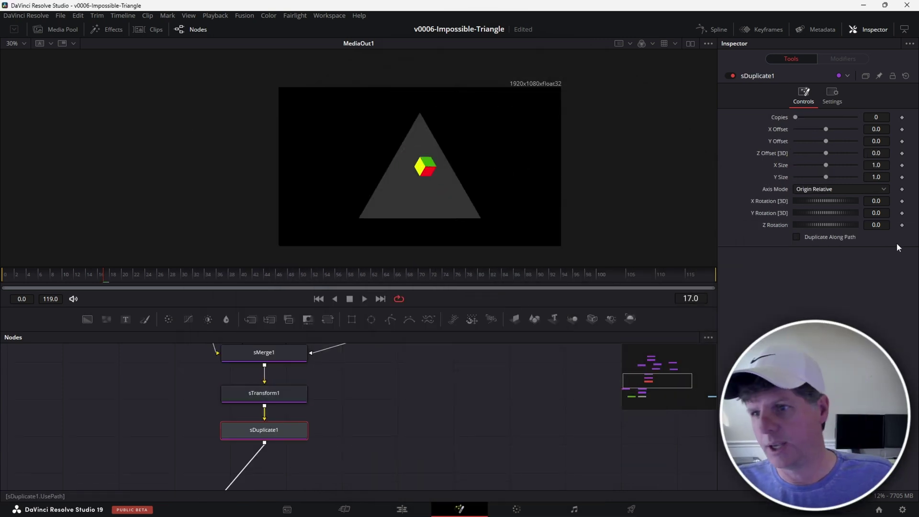
Step: Enable Duplicate Along Path on sDuplicate1 and draw a closed path through the gray guide triangle's three corners
left_click(833, 238)
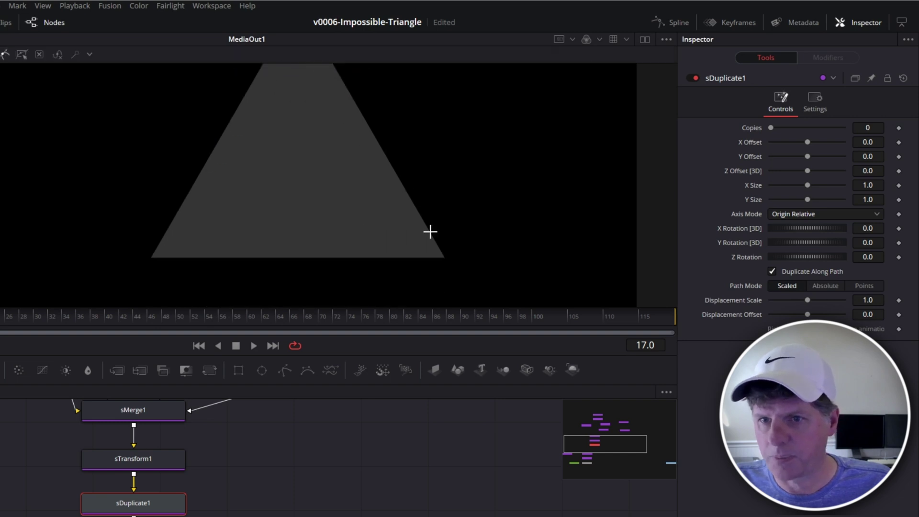
left_click(444, 255)
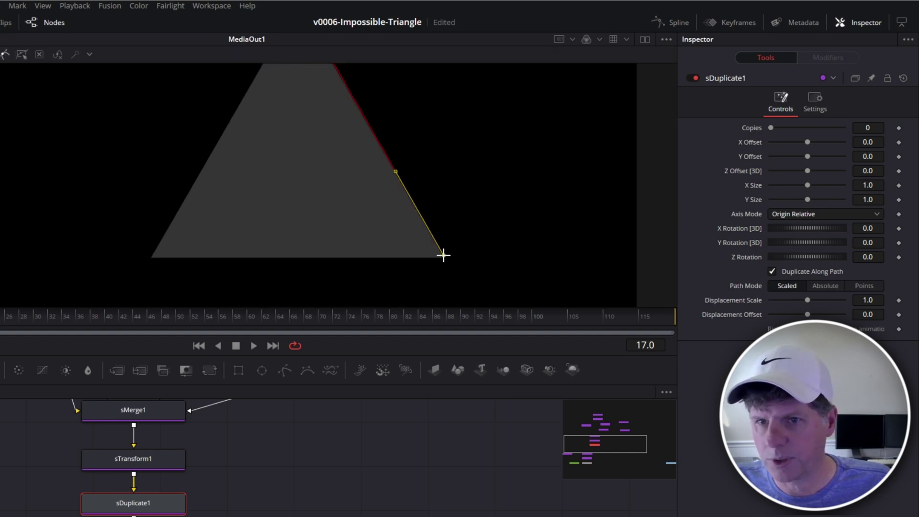
left_click(151, 258)
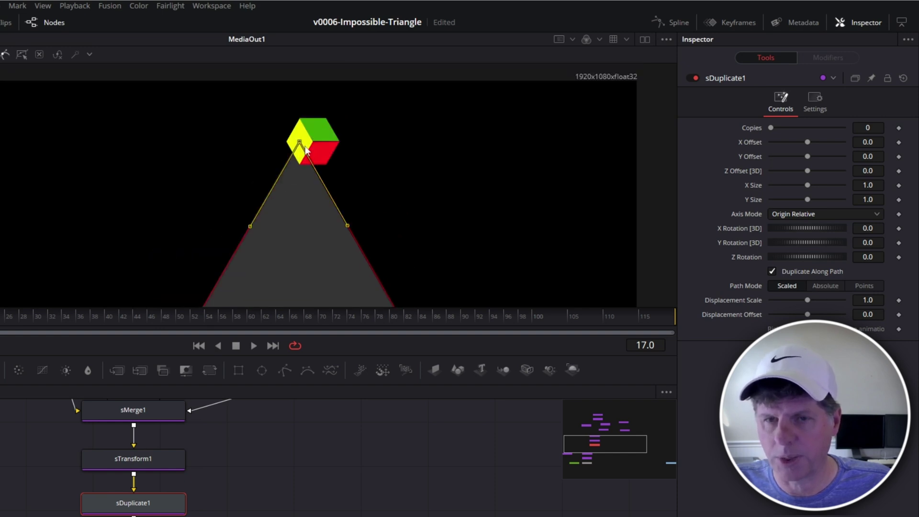
scroll(375, 162, "down", 3)
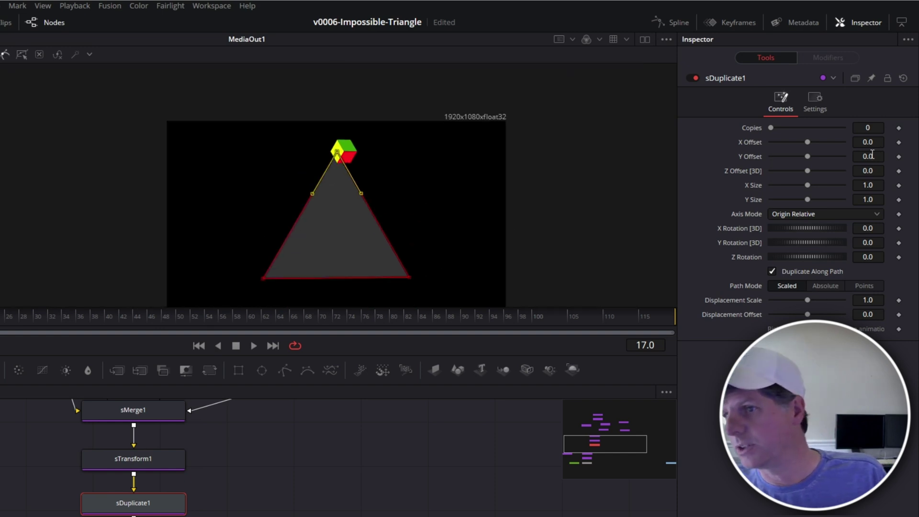
Step: Set sDuplicate1's Copies to 25 and inspect the cubes around the triangle
left_click(876, 129)
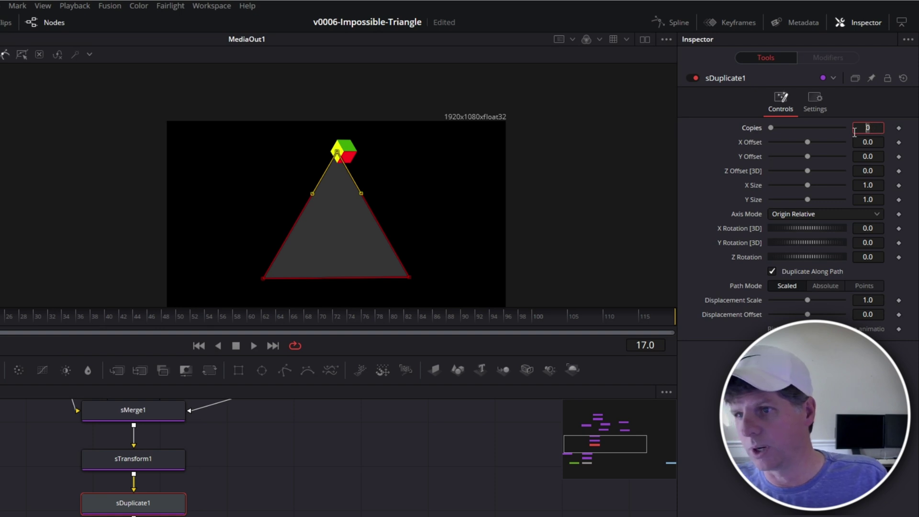
type("25")
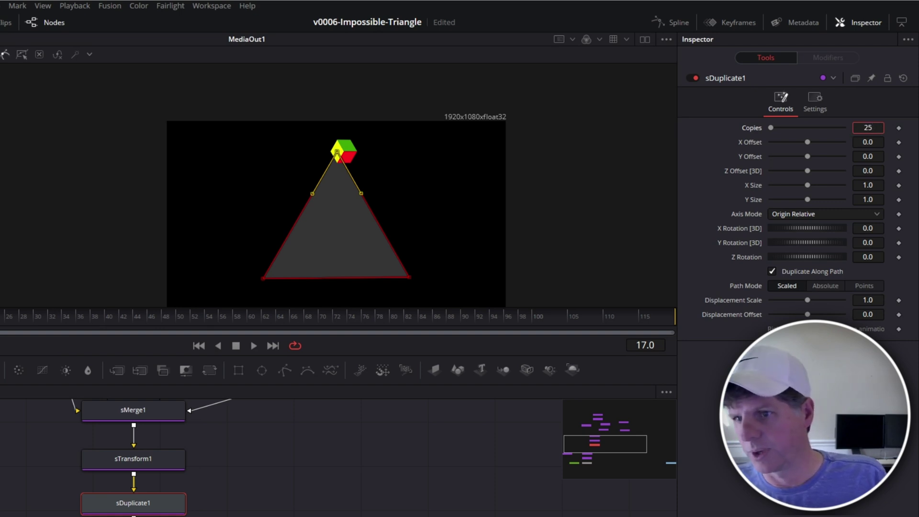
key("Return")
scroll(334, 176, "up", 3)
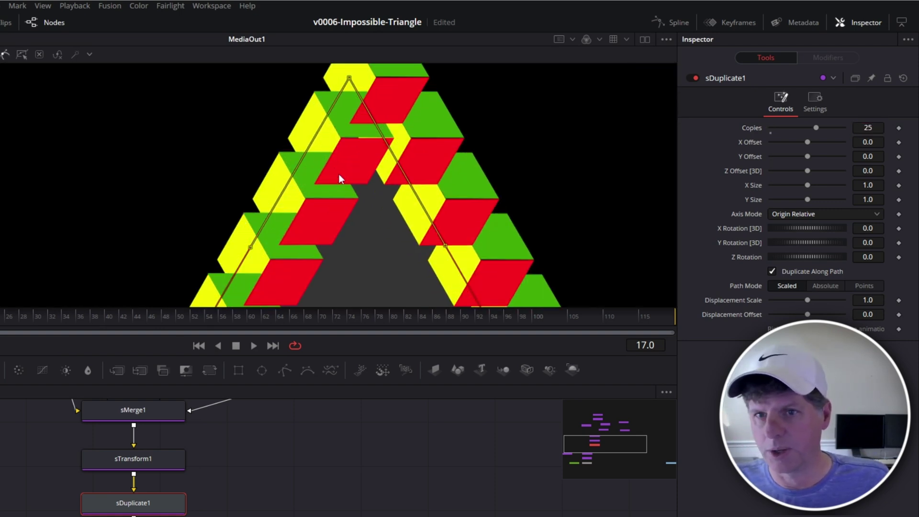
scroll(334, 176, "down", 5)
scroll(511, 187, "down", 1)
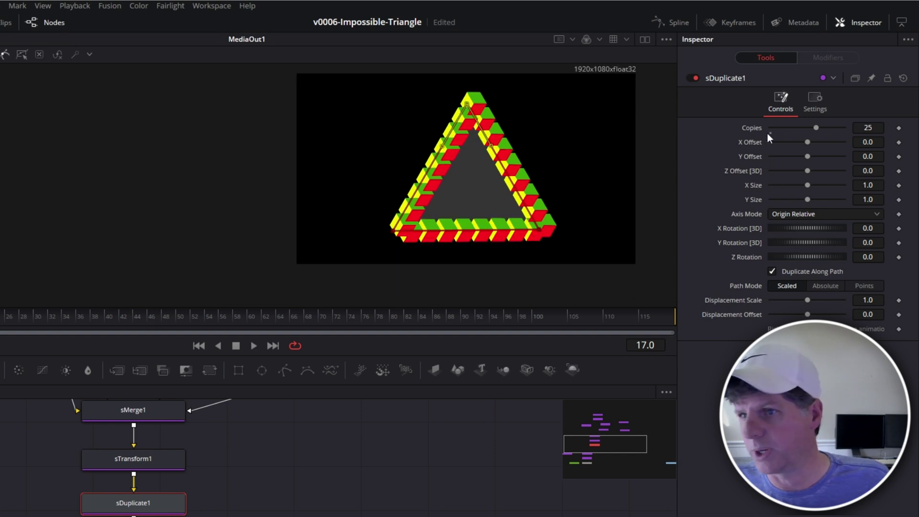
Step: Reduce sDuplicate1's Copies to 20
left_click_drag(868, 128, 863, 128)
type("20")
key("Return")
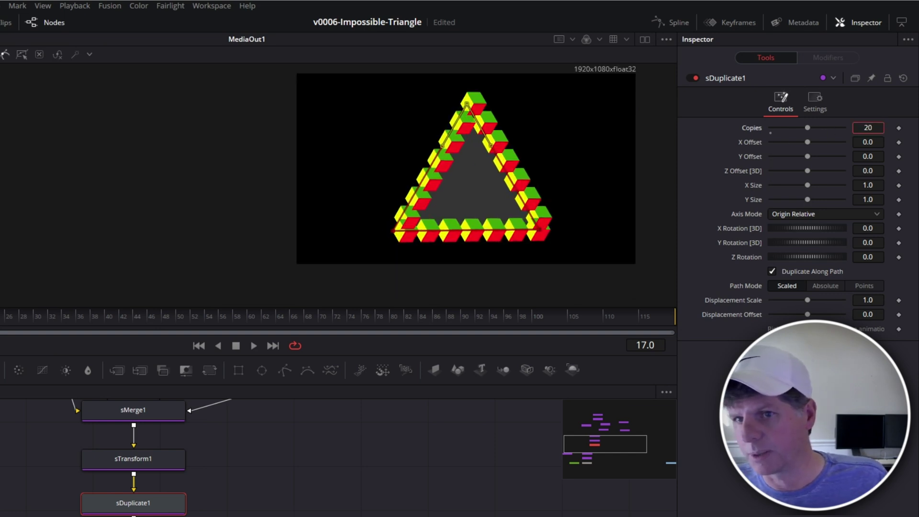
Step: Examine how the cubes overlap at the triangle's lower corner, and delete the sDuplicate1 node
scroll(572, 175, "up", 4)
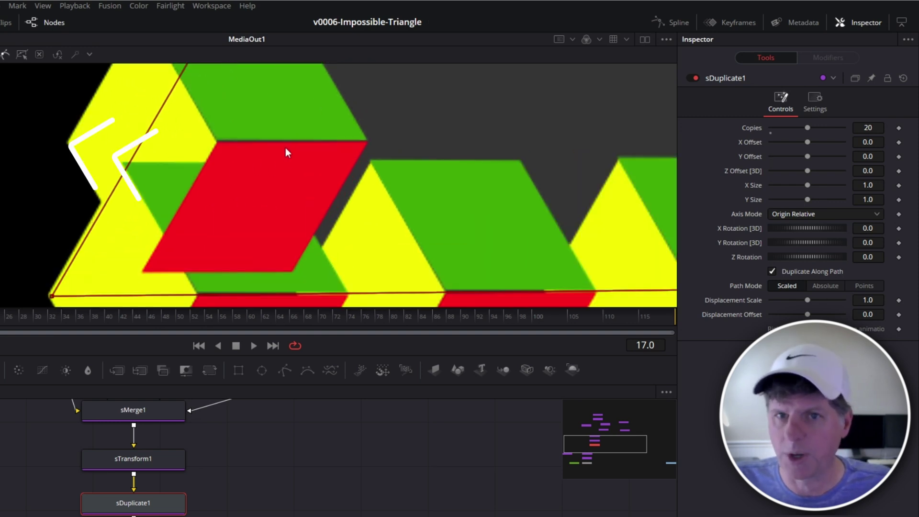
left_click_drag(369, 210, 343, 207)
scroll(343, 207, "down", 2)
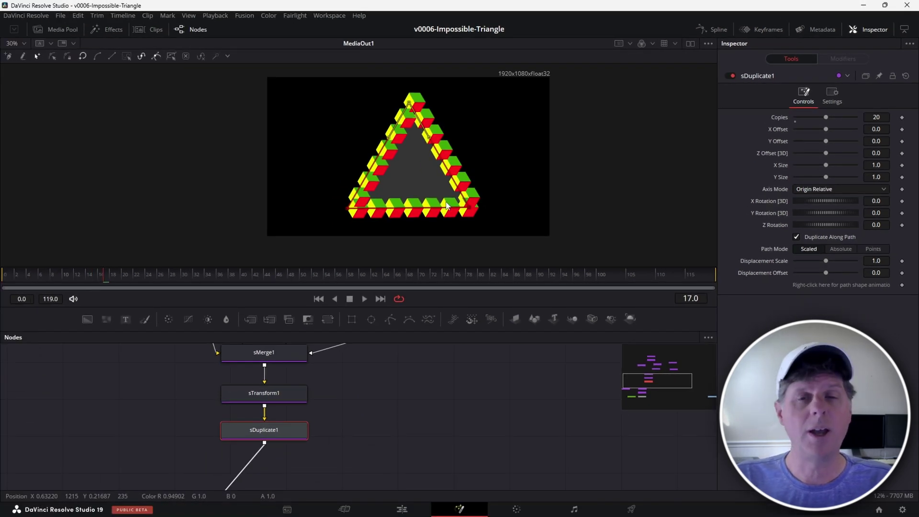
scroll(446, 202, "up", 1)
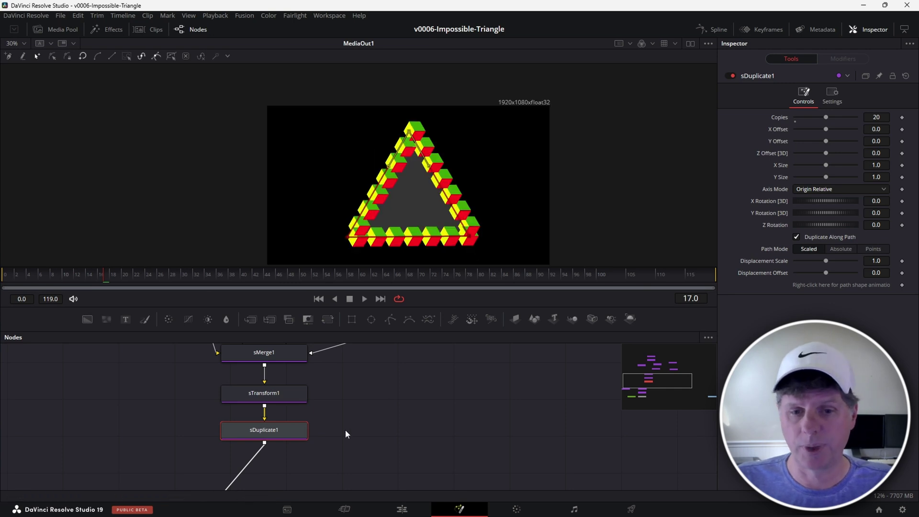
key("Delete")
Step: Move Background1 and sNGon1 farther away from the merge nodes to make room between them
left_click_drag(253, 424, 434, 309)
left_click_drag(289, 465, 120, 464)
left_click_drag(220, 382, 125, 382)
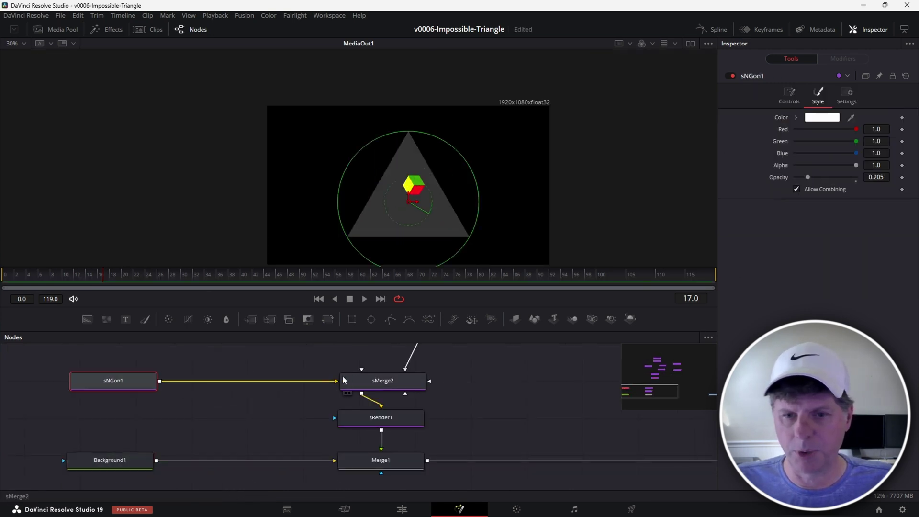
Step: Disconnect sNGon1 from sMerge2 and add an sRender node after sNGon1
left_click_drag(337, 380, 302, 404)
key("shift+space")
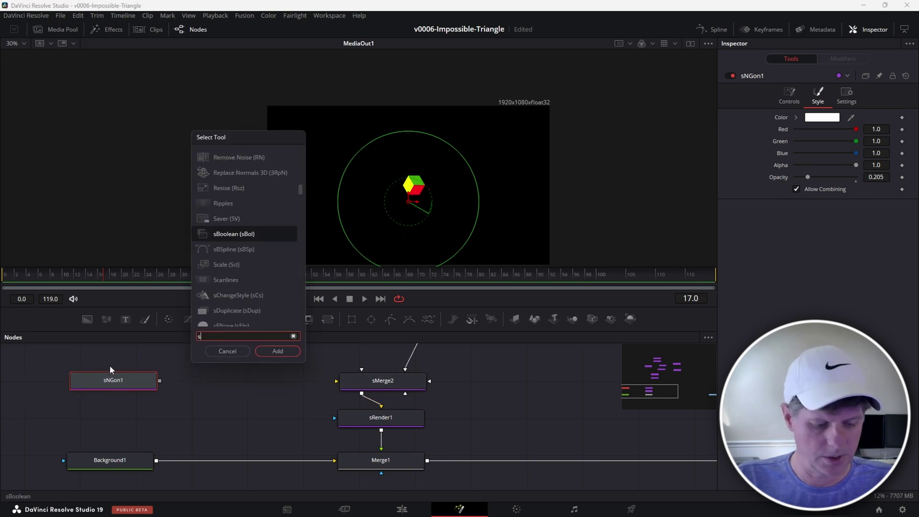
type("sr")
key("Down")
key("Return")
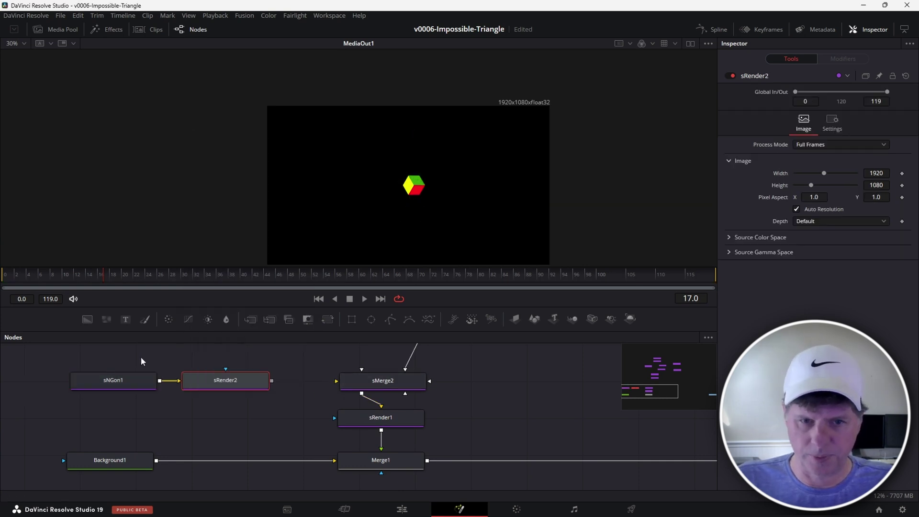
Step: Merge sRender2 over Background1, and move sMerge2 and sRender1 away from Merge1 to leave more room between them
left_click_drag(273, 384, 157, 462)
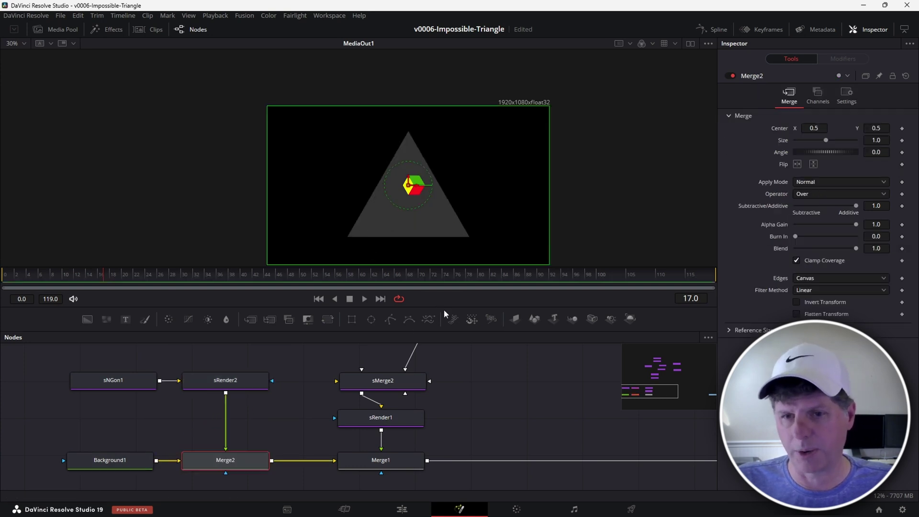
left_click_drag(444, 308, 445, 229)
left_click_drag(632, 347, 467, 422)
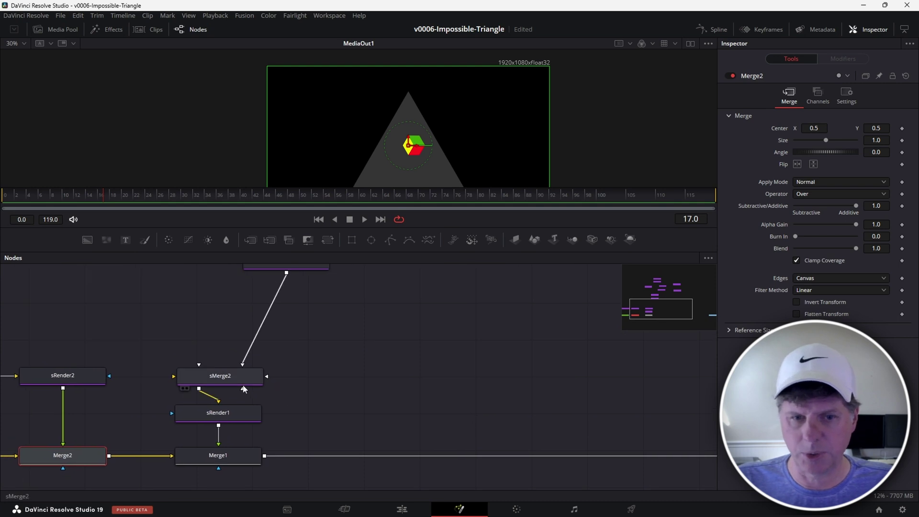
left_click_drag(278, 337, 298, 316)
left_click_drag(230, 420, 291, 361)
left_click(290, 360)
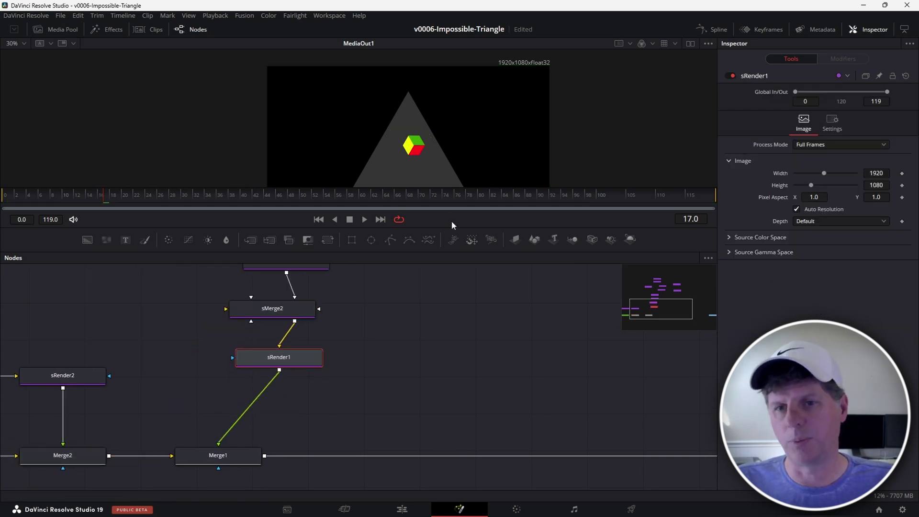
Step: Add a Polygon node and trace a closed three-point mask along the corners of the gray triangle guide
left_click_drag(447, 229, 447, 292)
scroll(459, 200, "up", 2)
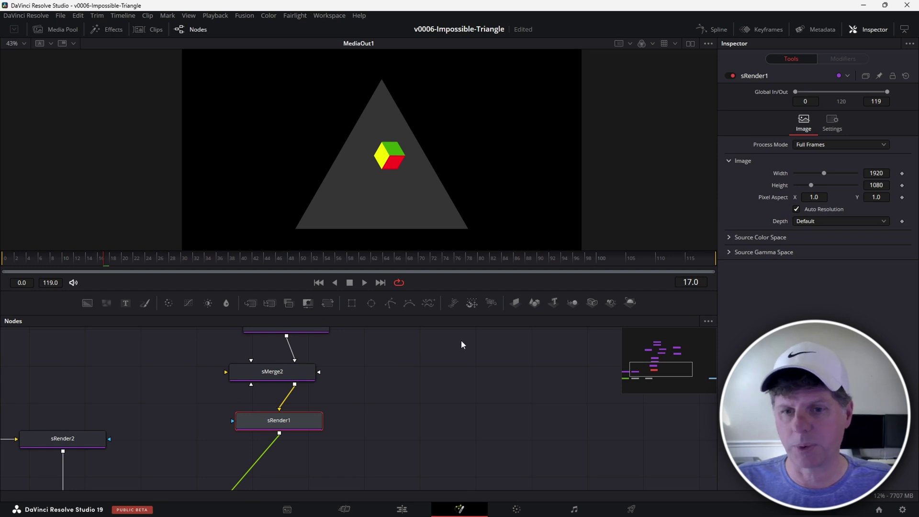
left_click_drag(412, 347, 457, 393)
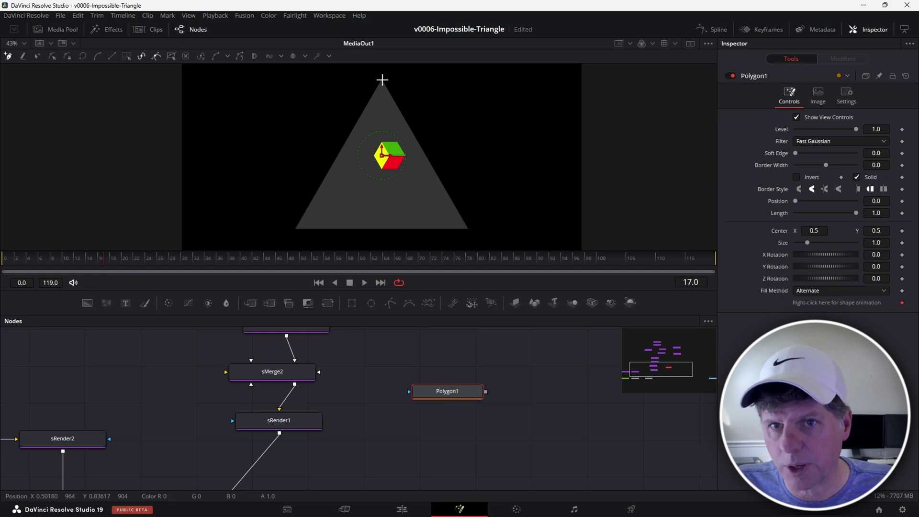
left_click(468, 228)
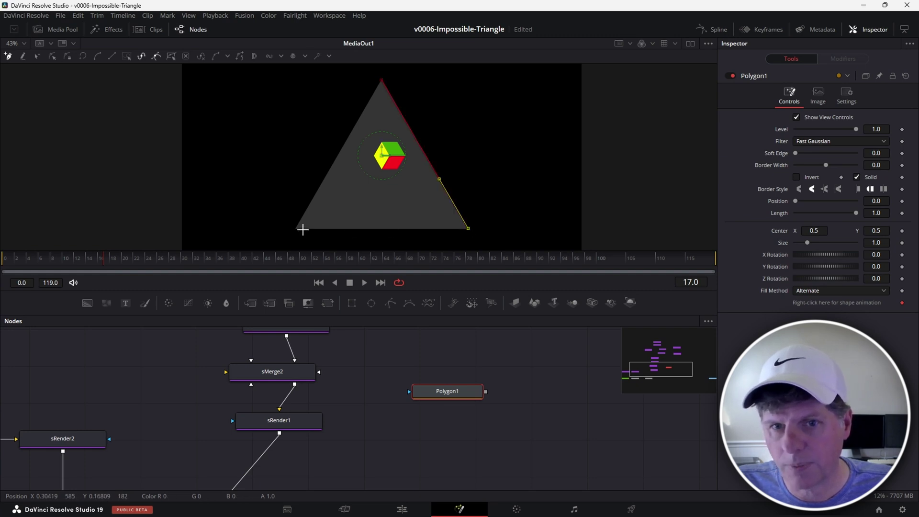
left_click(294, 228)
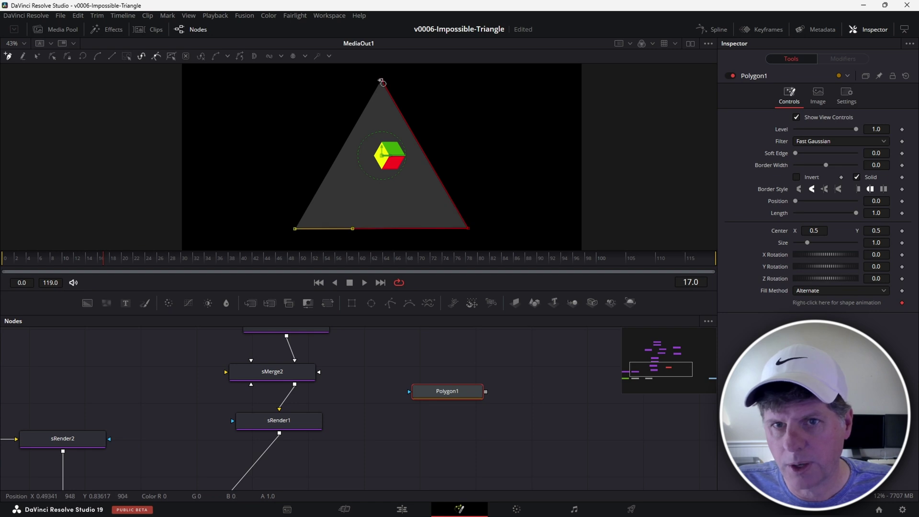
left_click(382, 82)
Step: Add a Transform node after sRender1
scroll(364, 383, "down", 1)
left_click(307, 396)
key("shift+space")
type("trans")
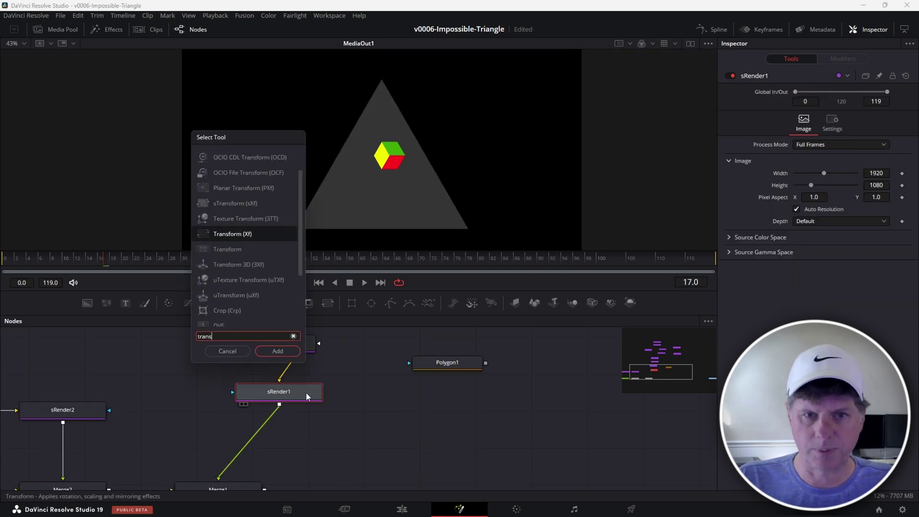
key("Return")
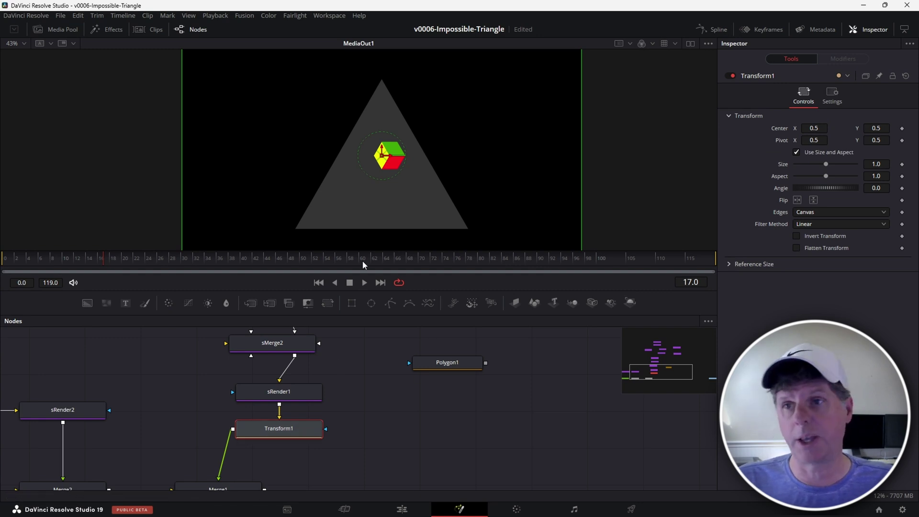
Step: Apply a Path modifier to Transform1's Center and show the modifier's controls
right_click(781, 134)
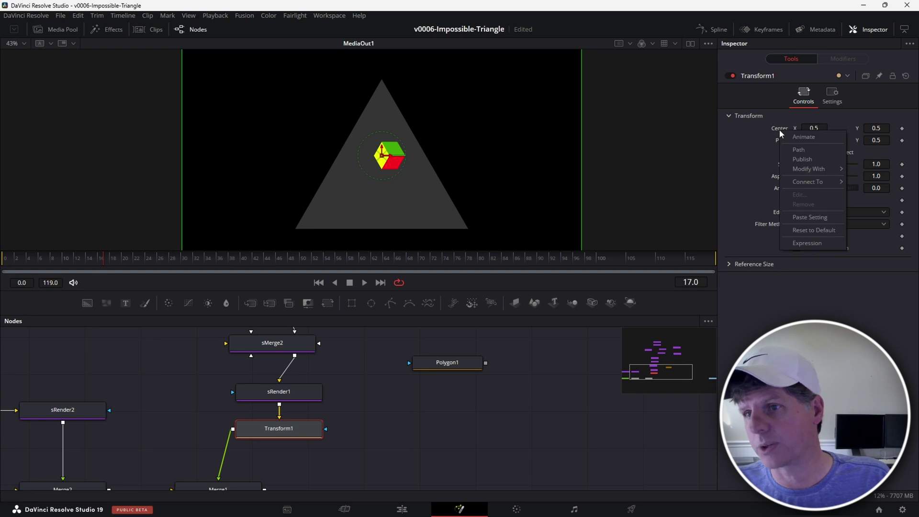
left_click(792, 150)
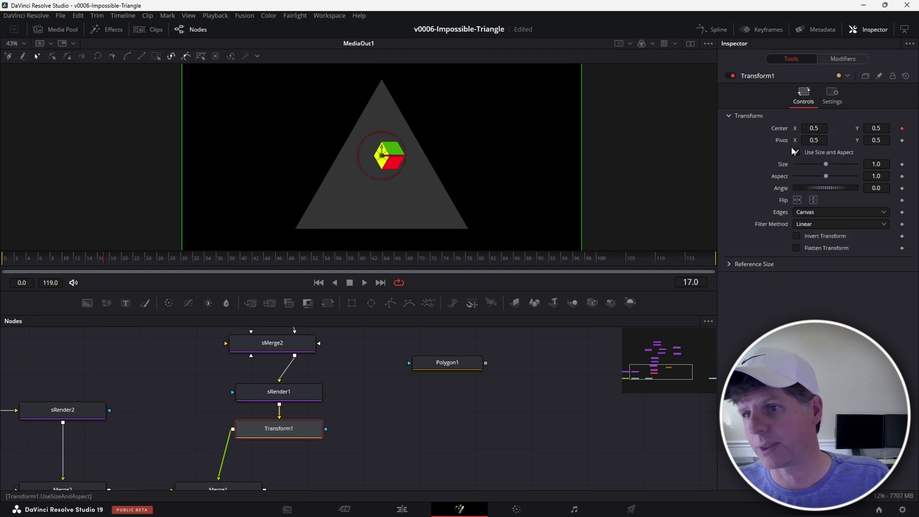
left_click(843, 59)
Step: Move Polygon1 closer to the Transform1 node, and connect Path1's shape animation to Polygon1's Polyline
left_click_drag(471, 365, 449, 398)
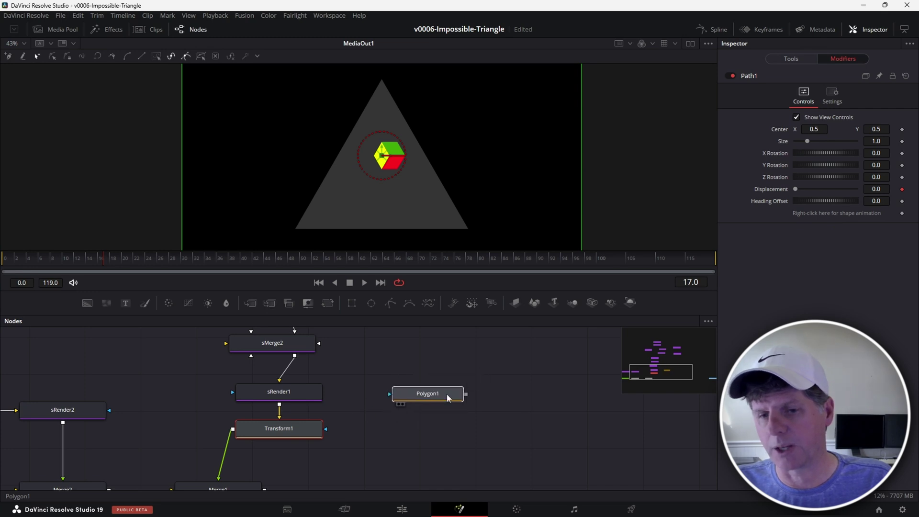
left_click(448, 397)
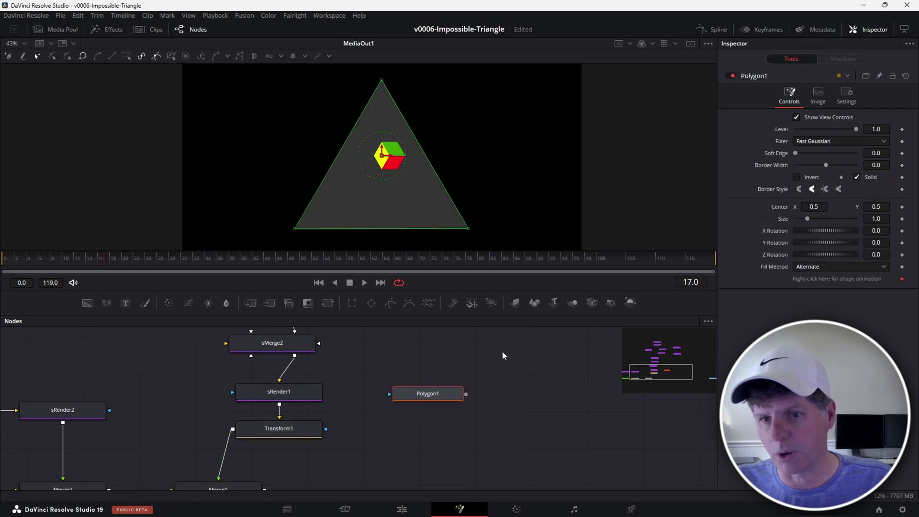
left_click(300, 425)
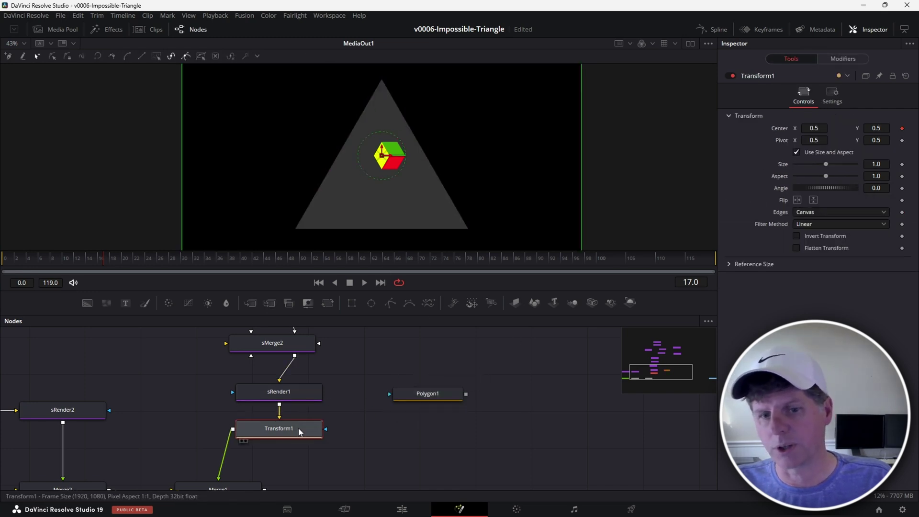
left_click(840, 59)
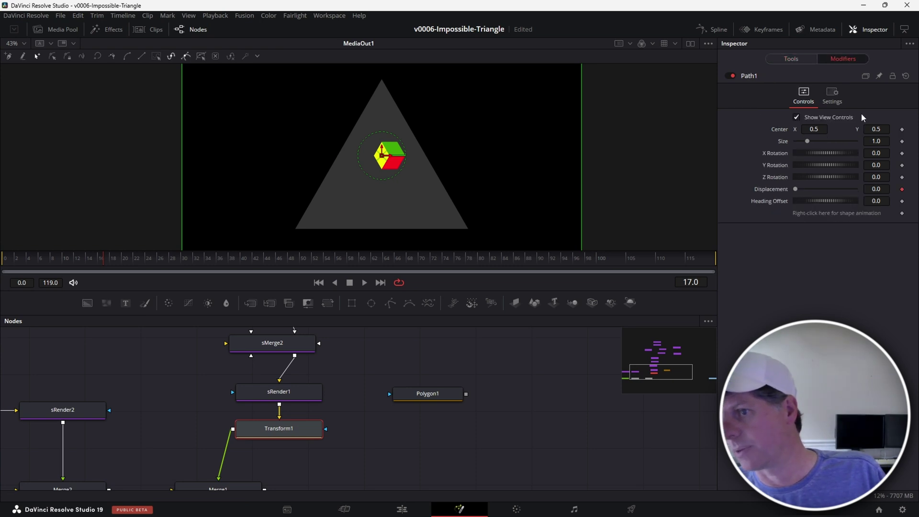
right_click(846, 212)
mouse_move(883, 285)
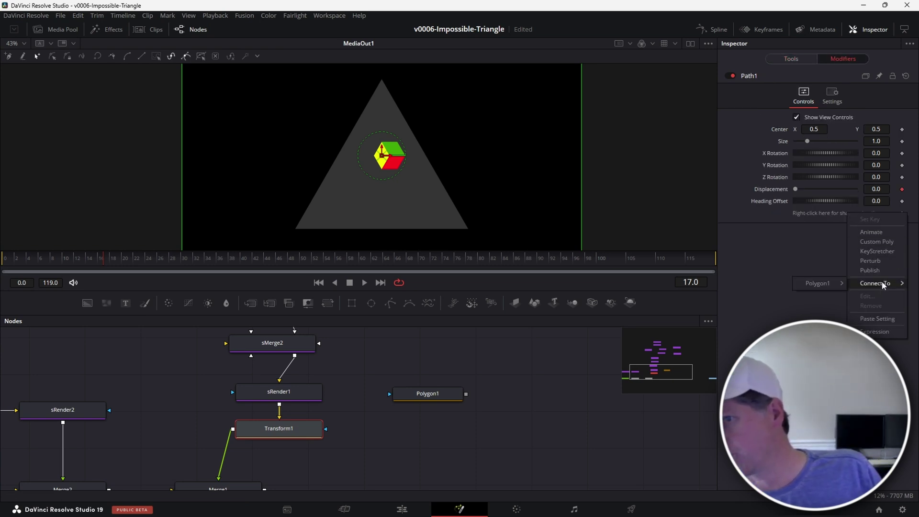
mouse_move(814, 287)
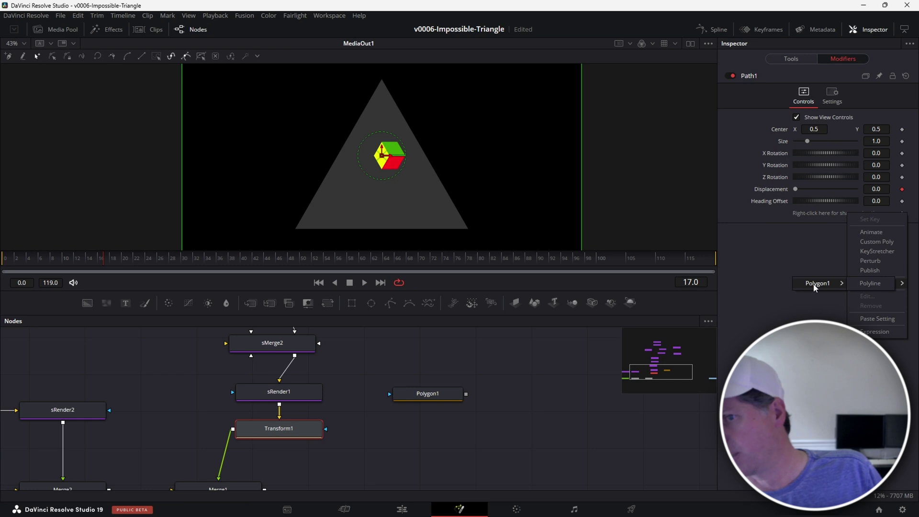
left_click(864, 285)
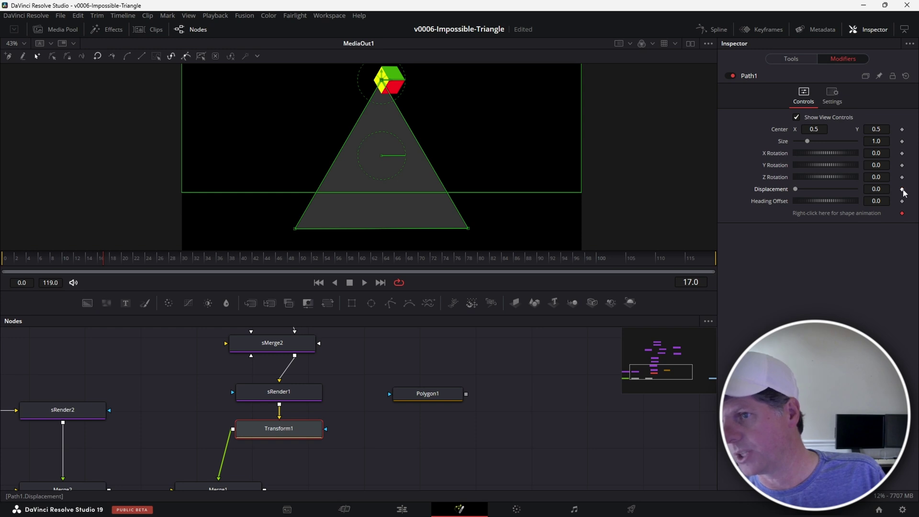
Step: Test the cube's travel along the triangle path with Displacement, and keyframe Displacement at 0.0 on frame 0
mouse_move(799, 189)
left_mouse_down()
mouse_move(861, 197)
mouse_move(795, 189)
left_mouse_up()
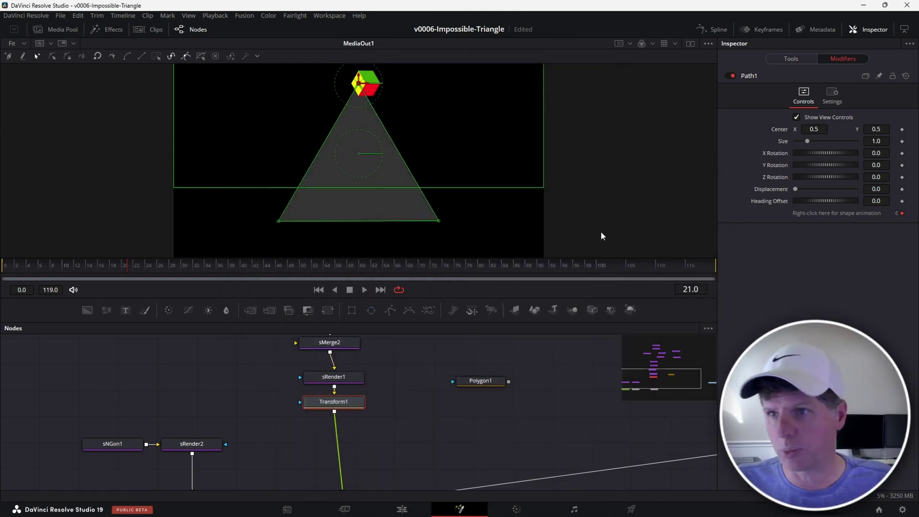
left_click(809, 59)
left_click(841, 62)
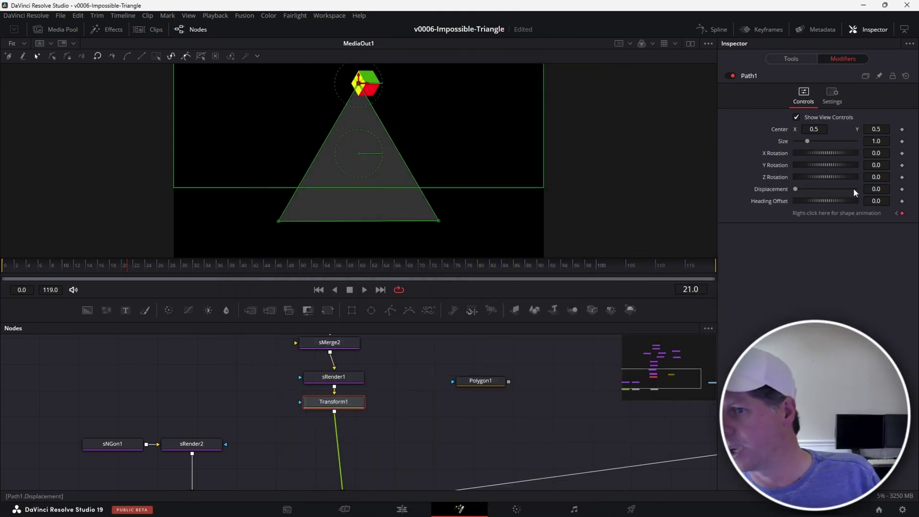
left_click_drag(797, 189, 774, 191)
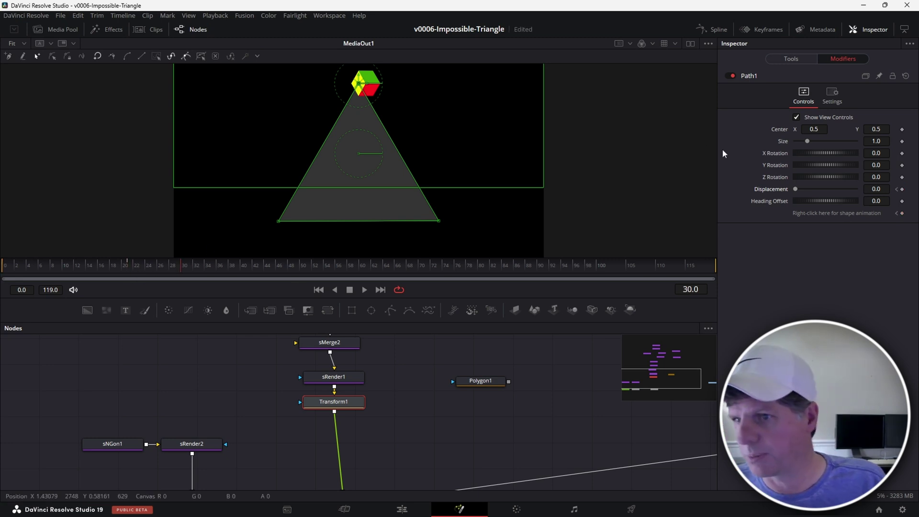
Step: Keyframe Path1's Displacement at 0.381 on frame 30, 0.618 on frame 60 and 1.0 on frame 89, and play back the cube's motion
left_click_drag(868, 185, 890, 189)
scroll(493, 220, "up", 2)
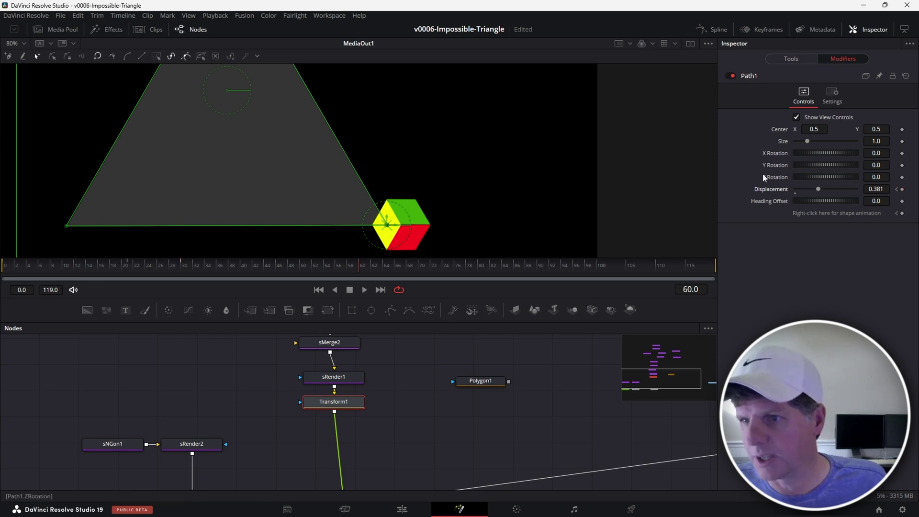
mouse_move(870, 191)
left_mouse_down()
mouse_move(915, 191)
mouse_move(876, 189)
left_mouse_up()
left_click_drag(209, 88, 253, 177)
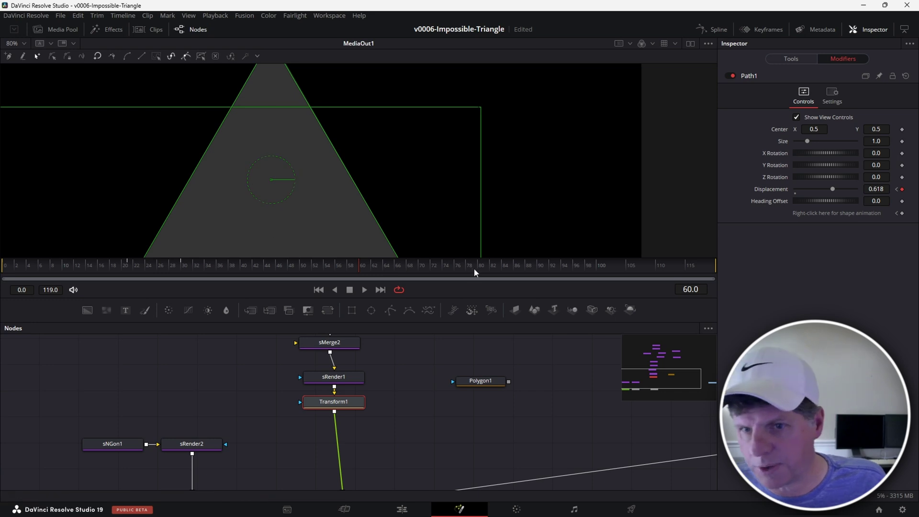
left_click_drag(504, 274, 534, 272)
scroll(537, 170, "up", 1)
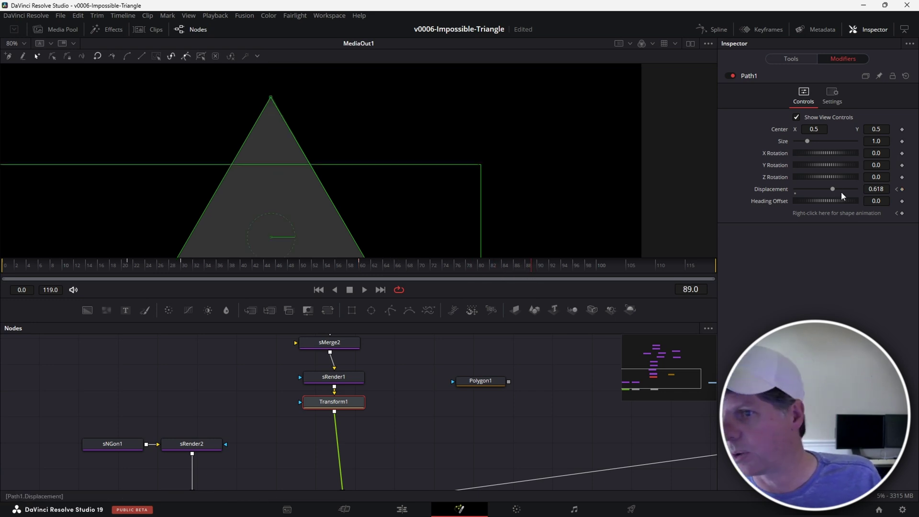
left_click_drag(836, 190, 857, 189)
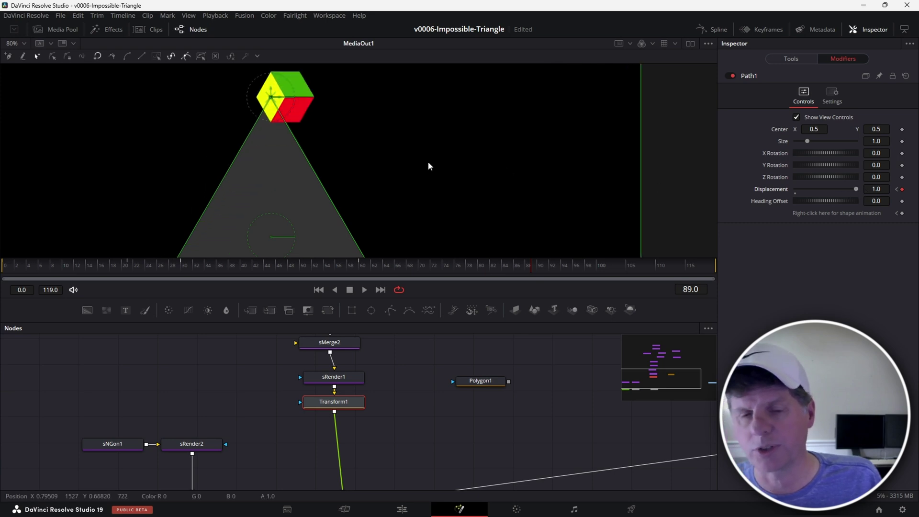
scroll(270, 101, "down", 2)
key("space")
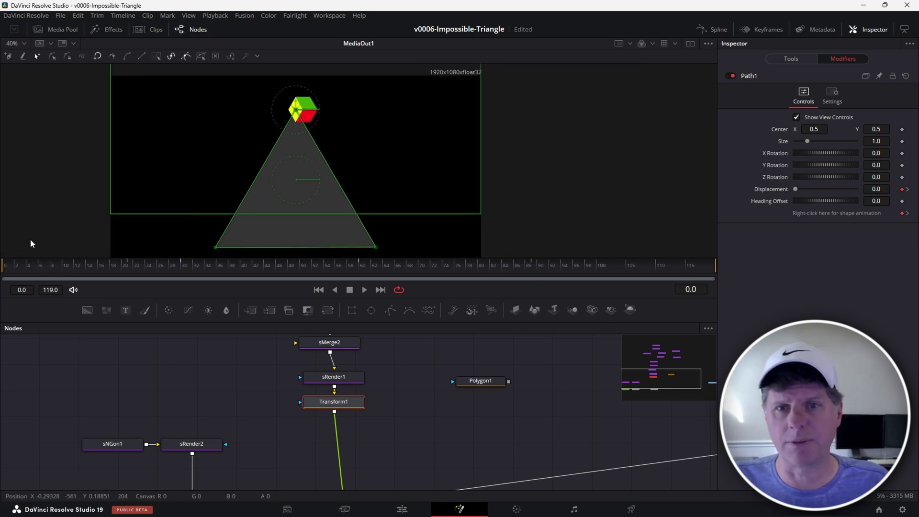
key("space")
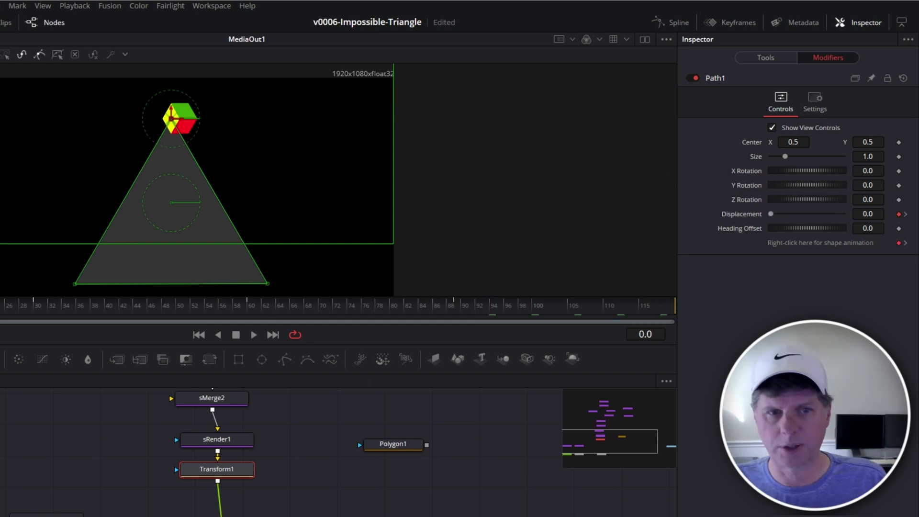
left_click_drag(0, 308, 53, 308)
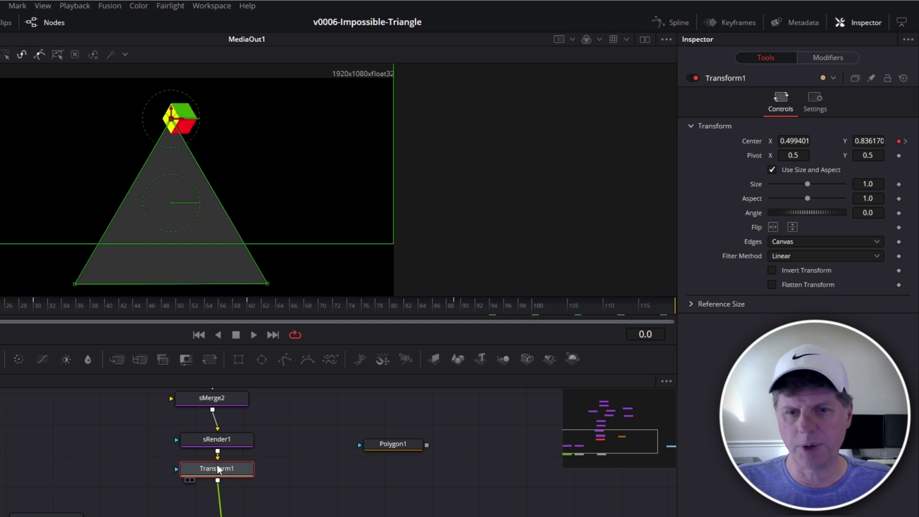
Step: Add a Duplicate node after Transform1
key("shift+space")
type("dp")
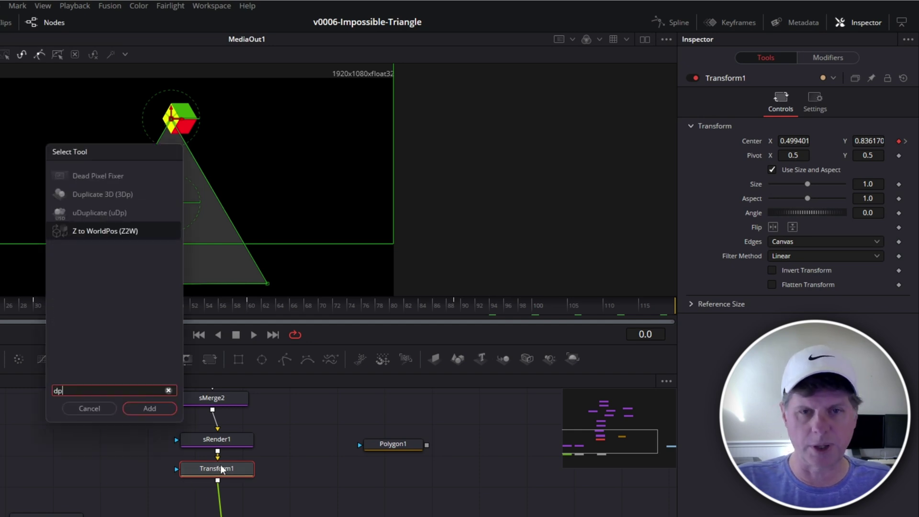
key("BackSpace")
type("up")
key("Return")
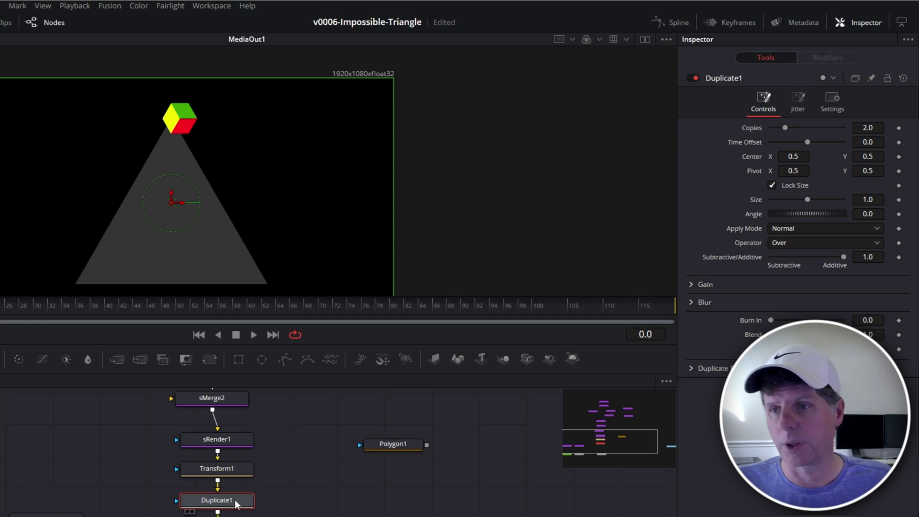
Step: Set Duplicate1's Copies to 10 and its Time Offset to 6 to spread the cubes along the path
left_click(881, 127)
type("10")
key("Return")
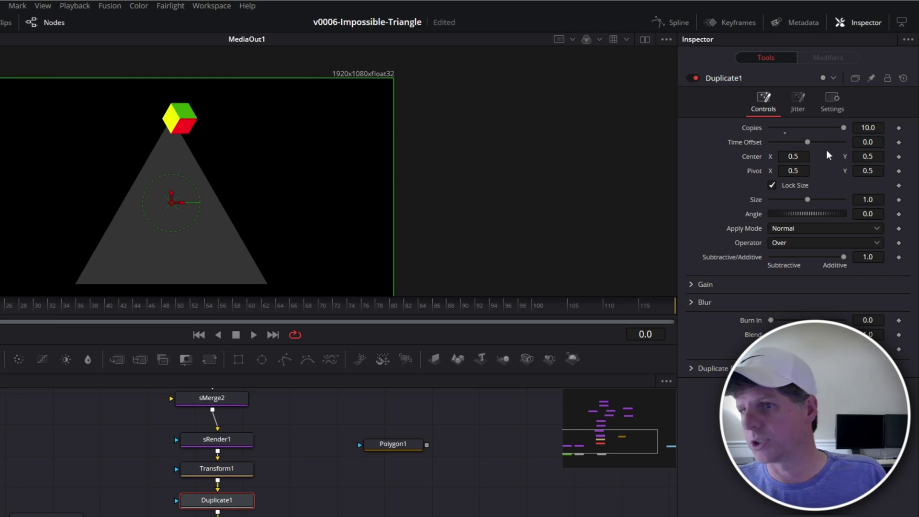
left_click(871, 143)
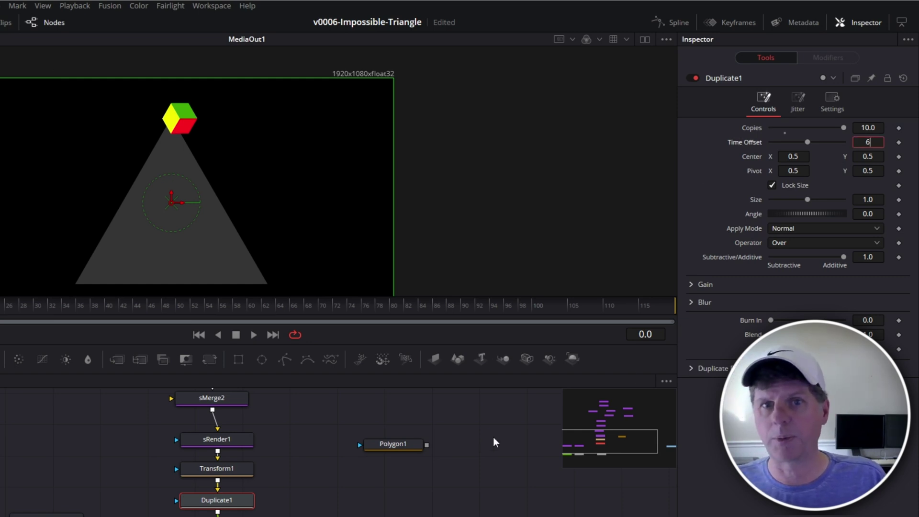
type("6")
key("Return")
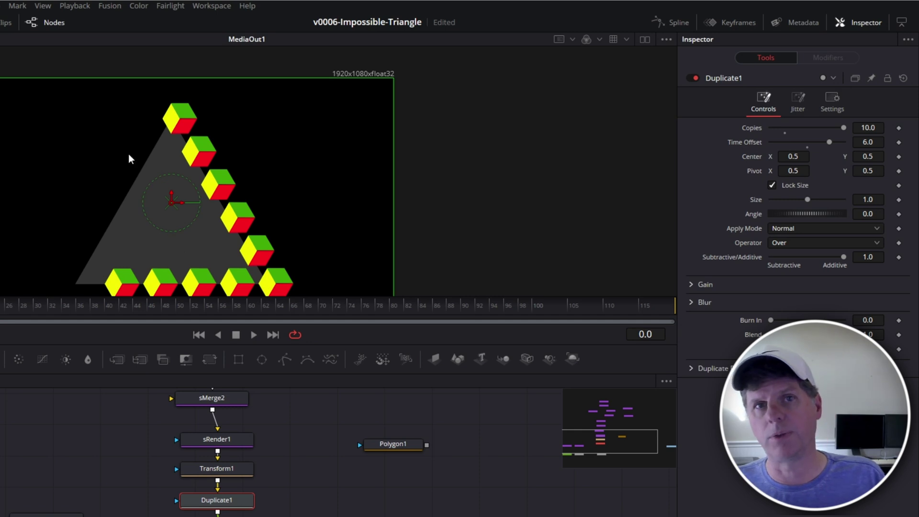
Step: Increase Duplicate1's Copies to 15 to fill the remaining side of the triangle with cubes
left_click(868, 128)
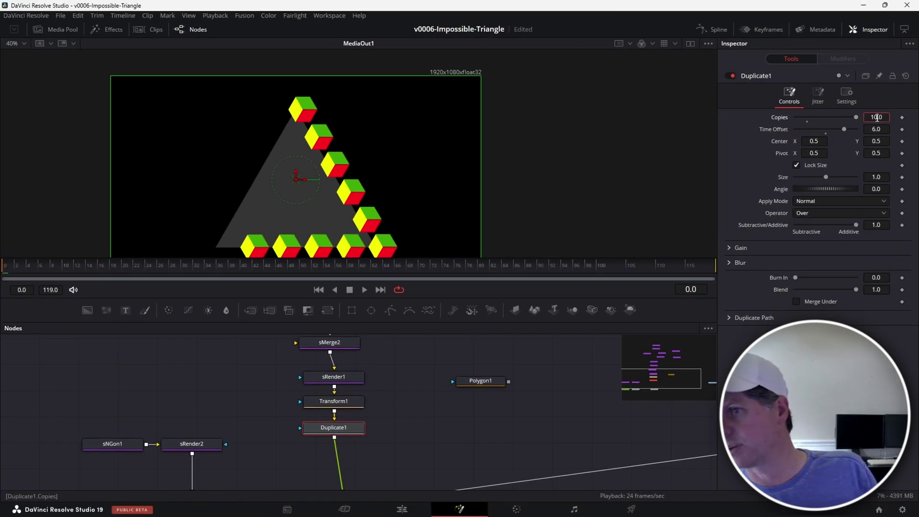
double_click(876, 118)
type("15")
key("Return")
scroll(599, 375, "down", 2)
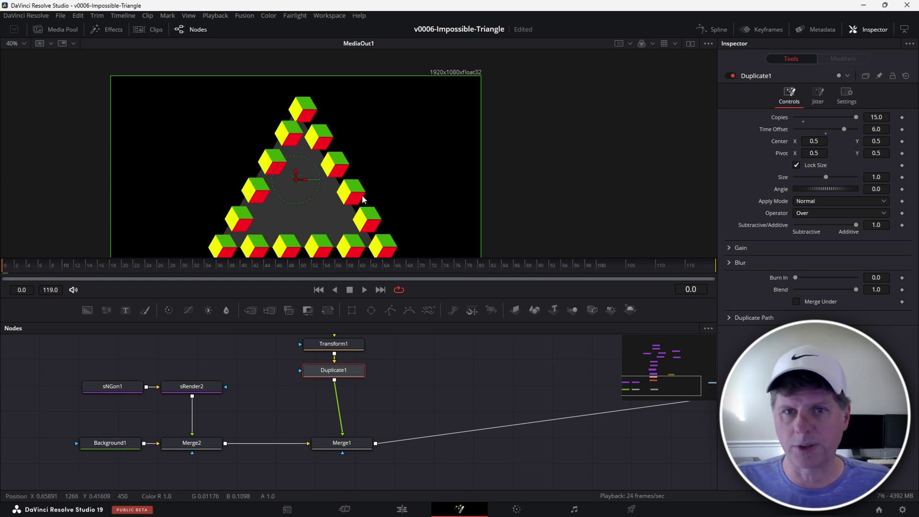
Step: Enlarge the cubes along the path by setting sTransform1's X Size to 0.708
scroll(315, 139, "down", 3)
scroll(325, 120, "up", 3)
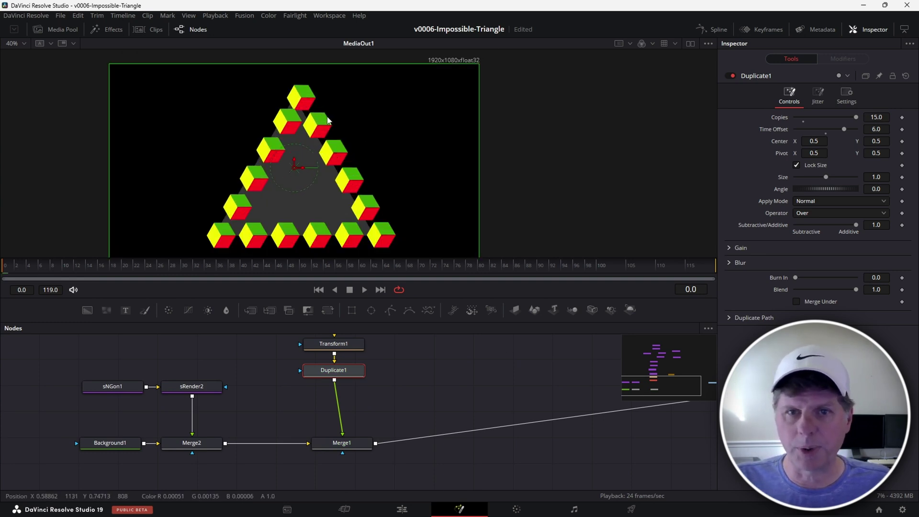
left_click_drag(407, 367, 383, 473)
left_click_drag(384, 393, 364, 413)
left_click(313, 393)
left_click_drag(876, 141, 890, 141)
Step: Play back the motion of the enlarged cubes and replay it from the first frame
key("space")
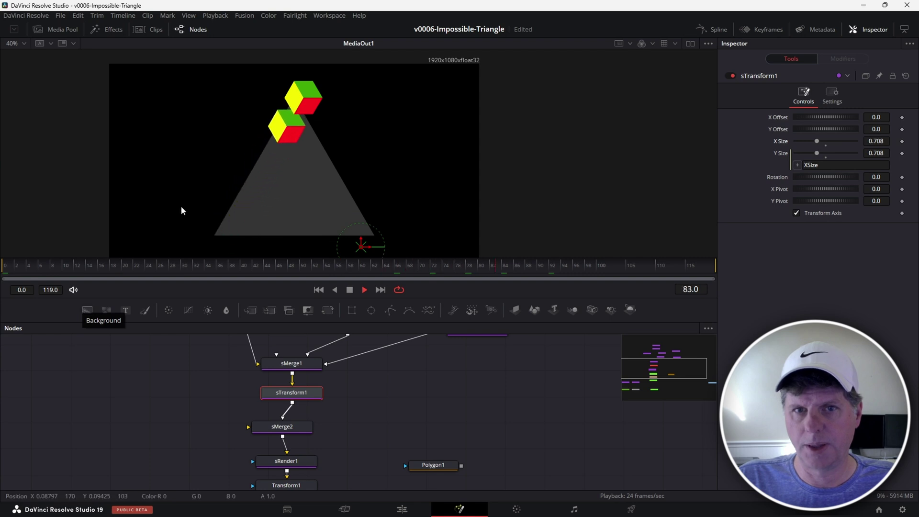
key("space")
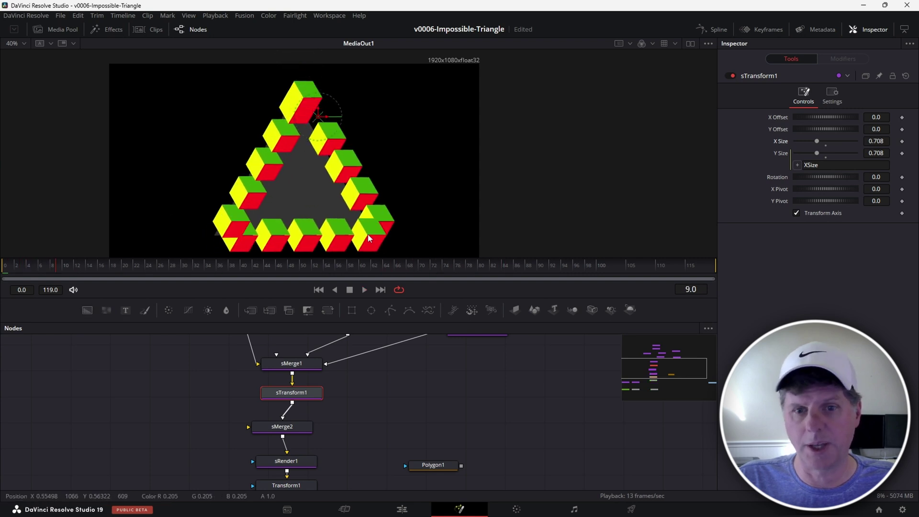
scroll(344, 394, "down", 3)
left_click(312, 428)
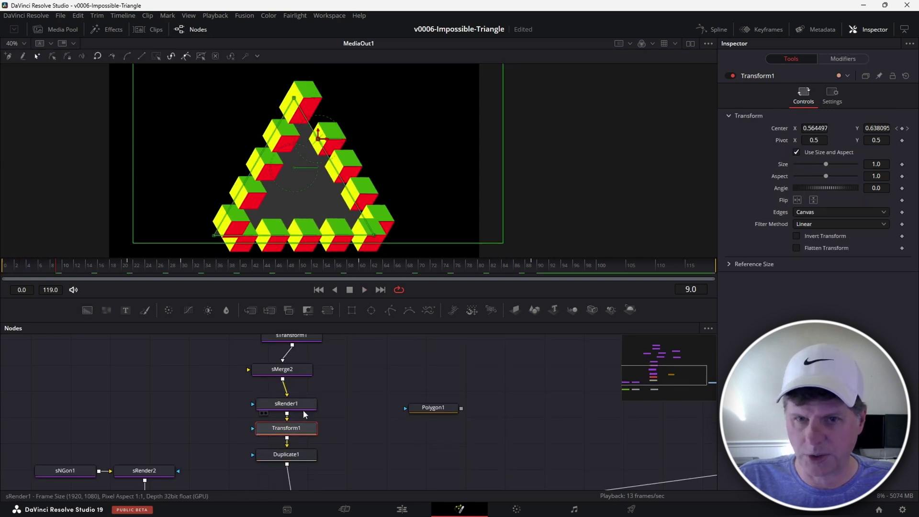
left_click(319, 290)
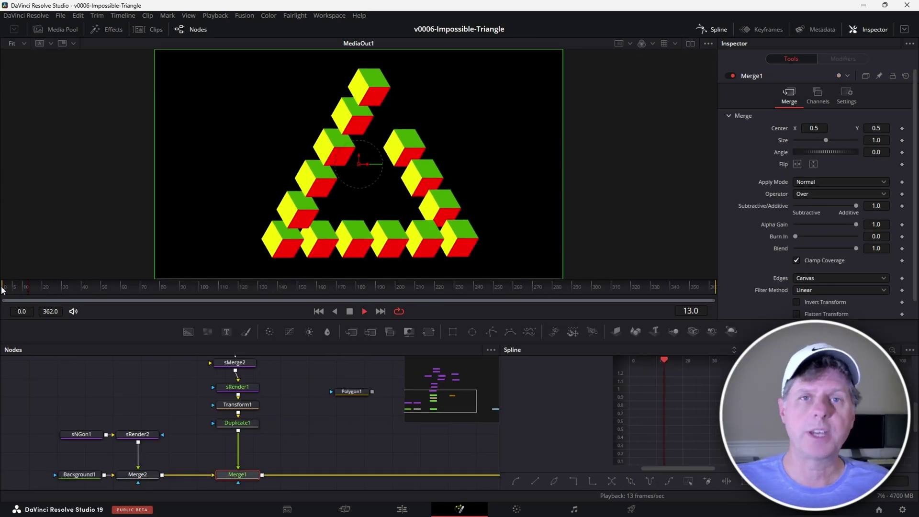
key("space")
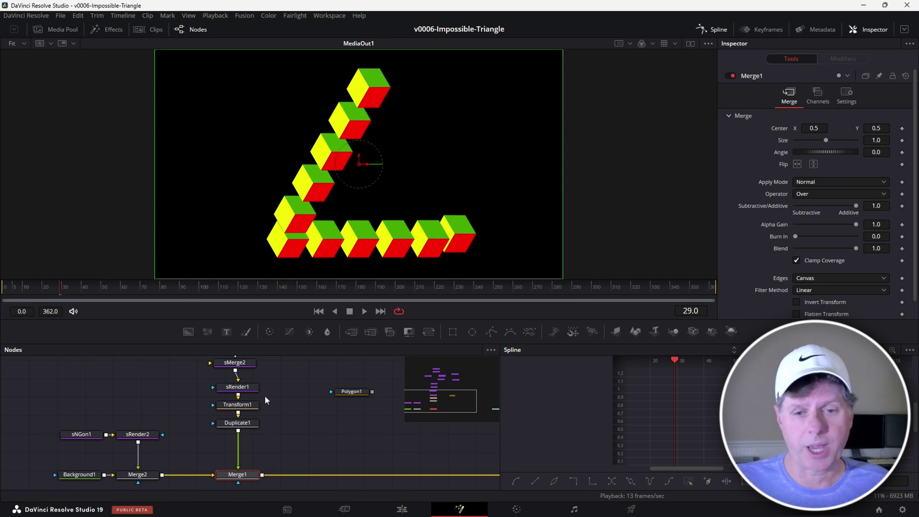
Step: Try to continue the motion past its last keyframe by setting all keyframes of Transform1's Displacement spline to Relative
left_click(238, 406)
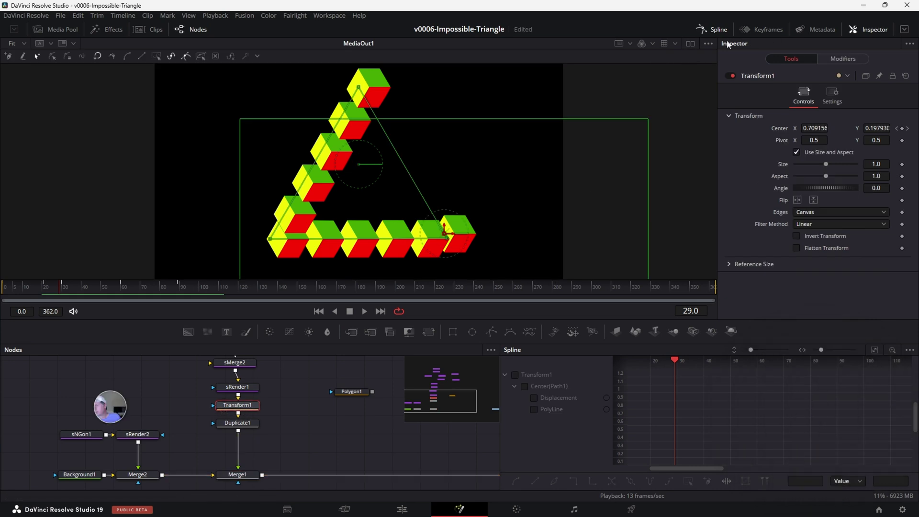
left_click(548, 399)
left_click(877, 353)
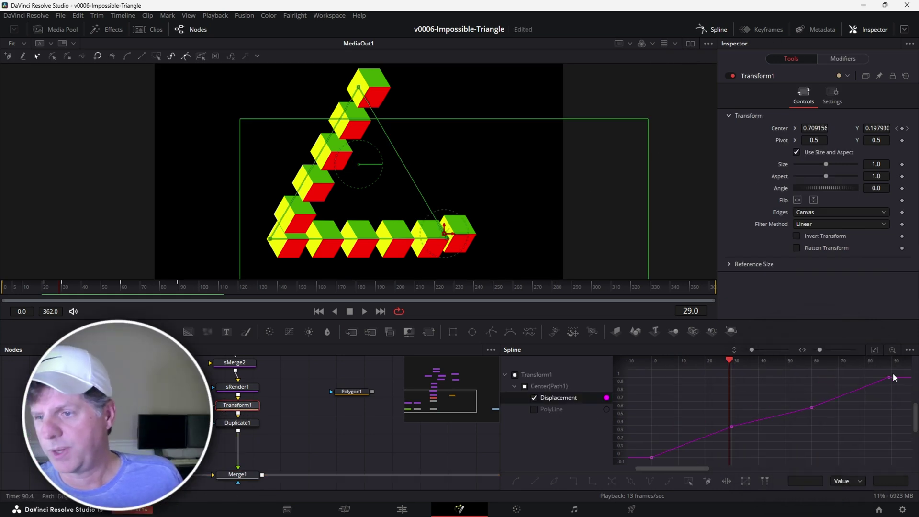
left_click_drag(904, 370, 634, 477)
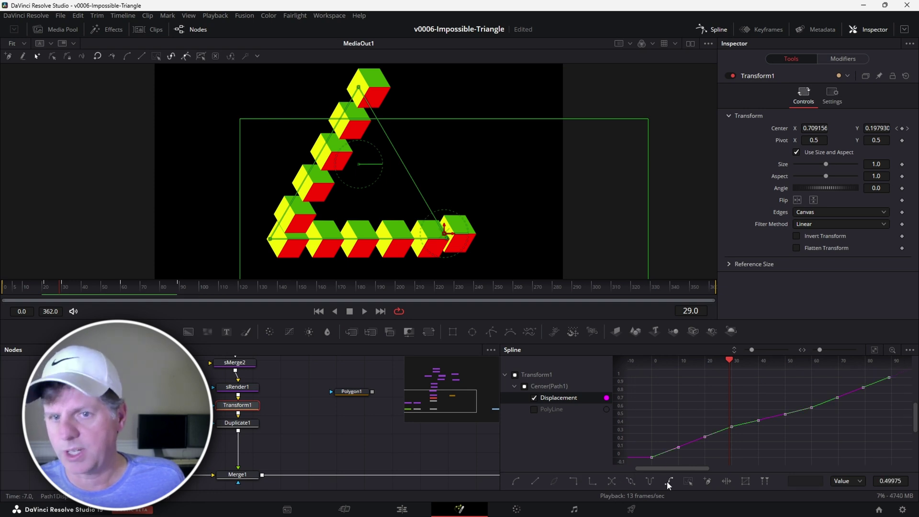
Step: Play the animation from frame 0 and scrub to frame 75 to examine the cubes' travel direction and overlap
left_click_drag(87, 288, 2, 288)
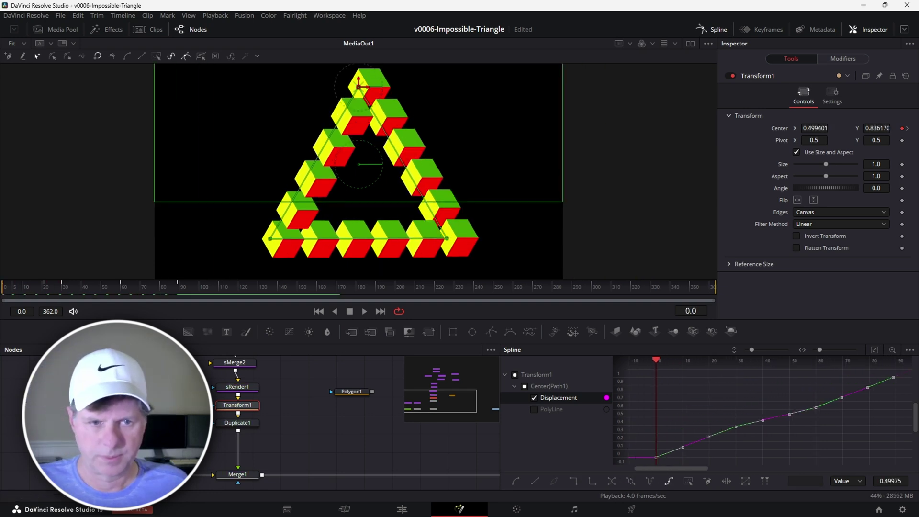
key("space")
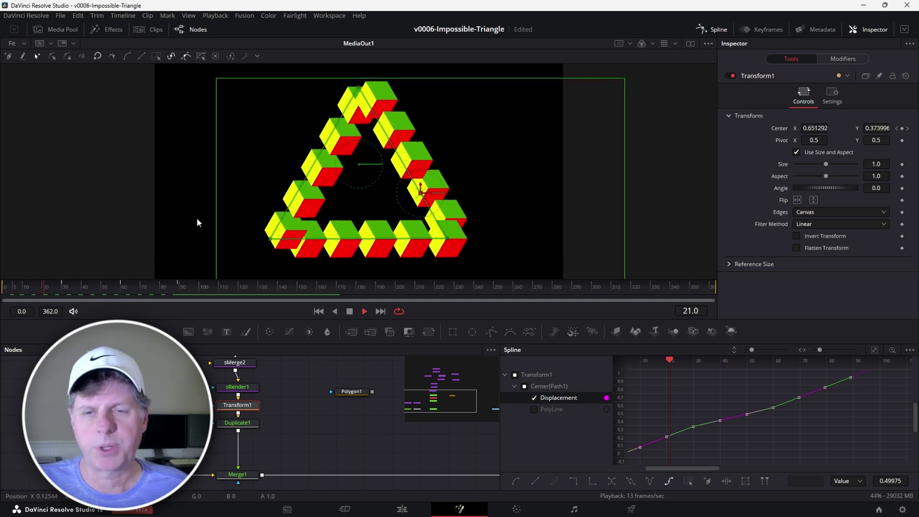
key("space")
left_click_drag(38, 291, 2, 290)
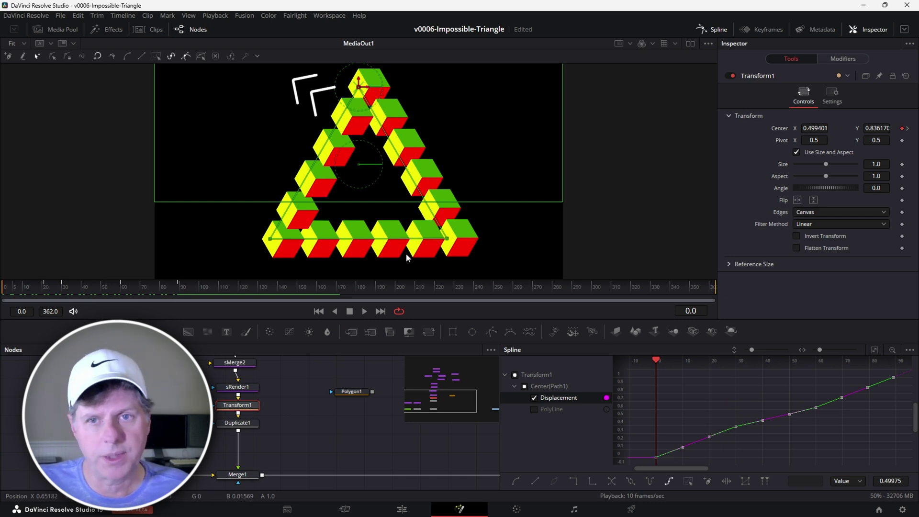
left_click_drag(35, 293, 150, 282)
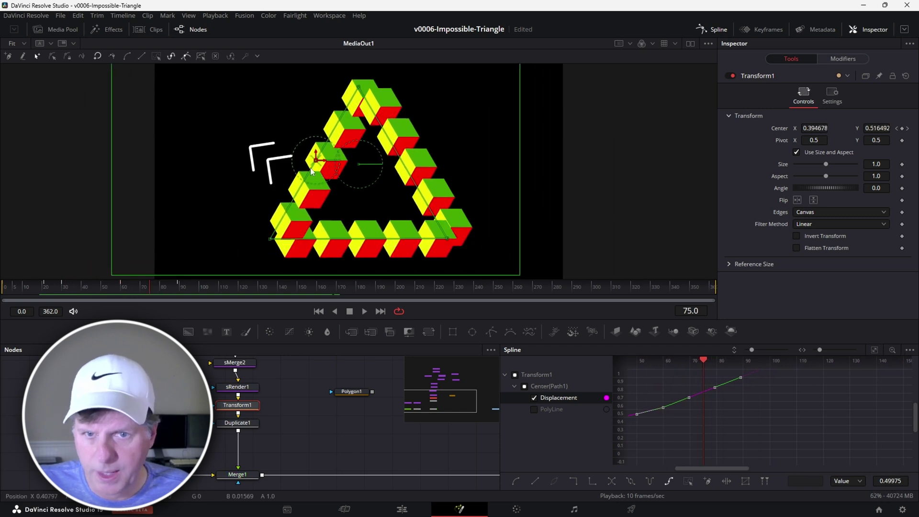
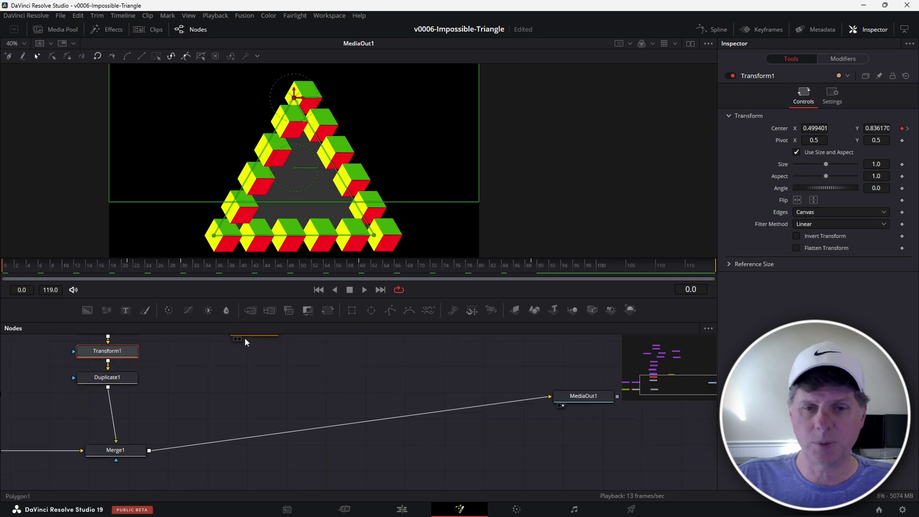
Step: Tidy the node tree by lining up MediaOut1 level with Merge1 and Merge1 directly below Duplicate1
left_click_drag(584, 397, 643, 451)
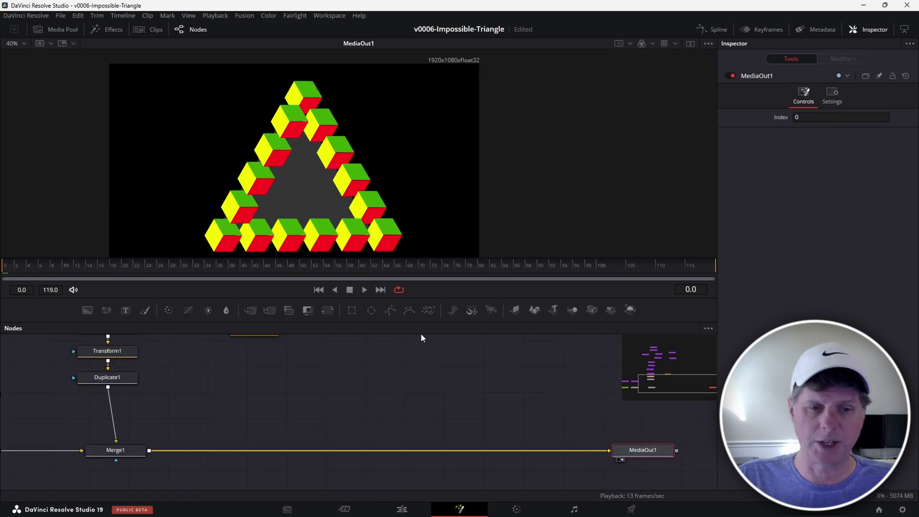
left_click_drag(125, 451, 113, 452)
left_click(103, 379)
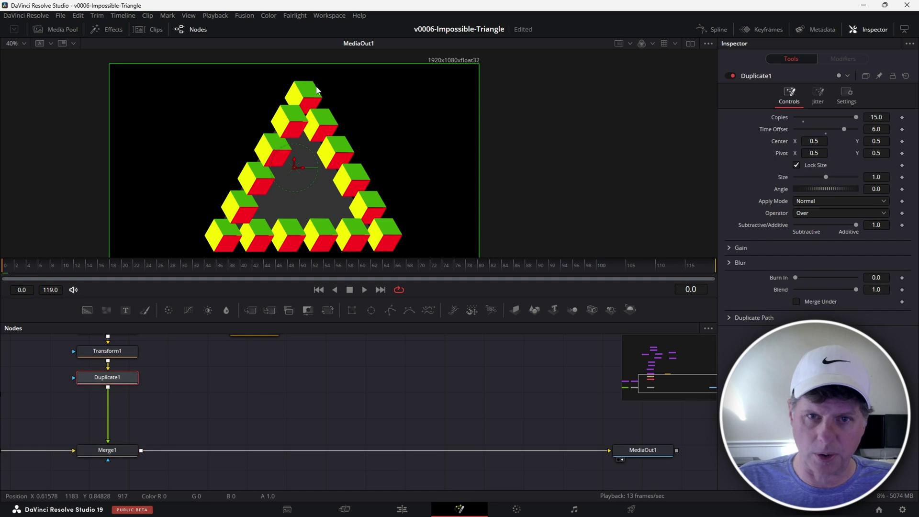
Step: Insert a TimeSpeed node between Merge1 and MediaOut1
left_click(122, 453)
key("shift+space")
type("dup")
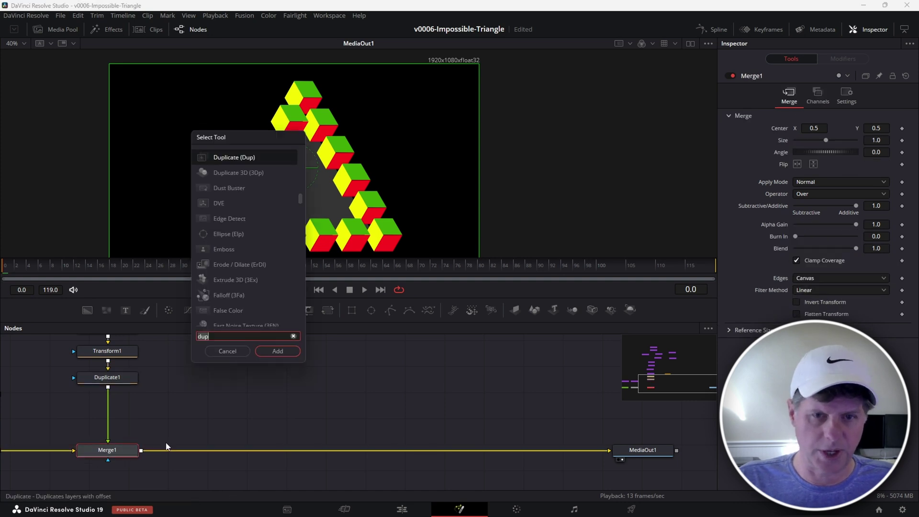
key("BackSpace")
key("BackSpace")
key("BackSpace")
type("time")
key("Return")
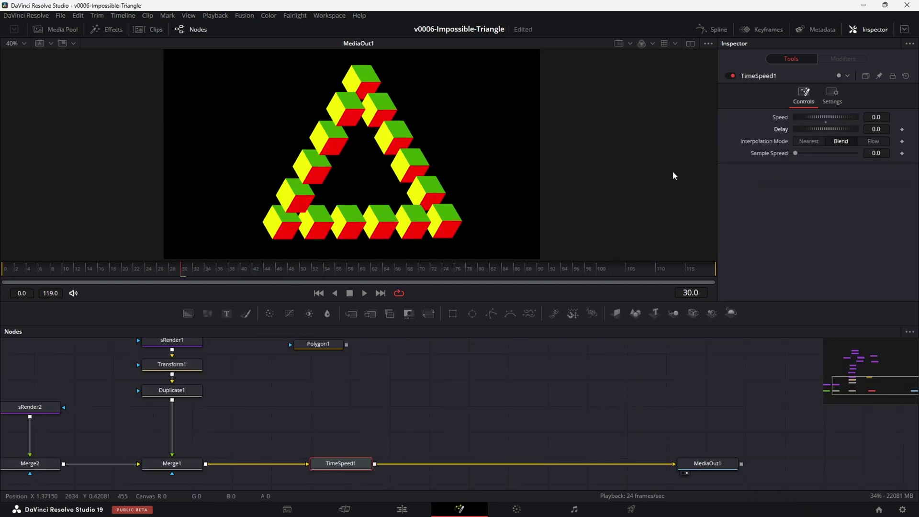
Step: Keyframe TimeSpeed1's Delay at 0 on frame 0 and at 6 on frame 6
scroll(420, 205, "up", 4)
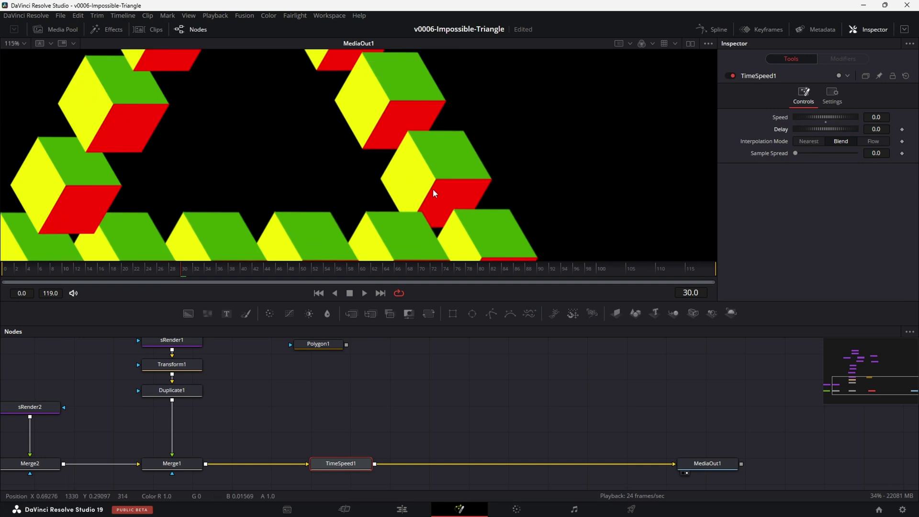
scroll(432, 189, "down", 2)
scroll(467, 185, "down", 2)
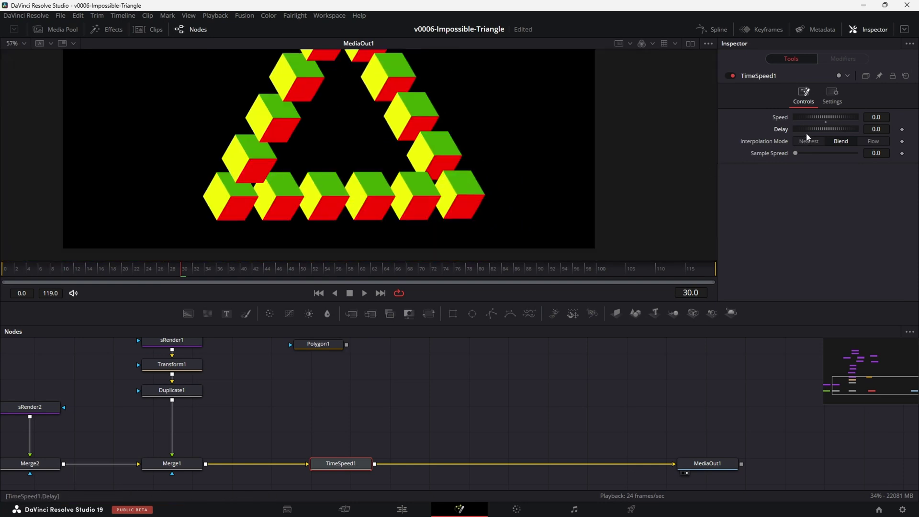
mouse_move(807, 128)
left_mouse_down()
mouse_move(833, 132)
mouse_move(810, 131)
left_mouse_up()
double_click(786, 129)
left_click(41, 274)
type("6")
key("Return")
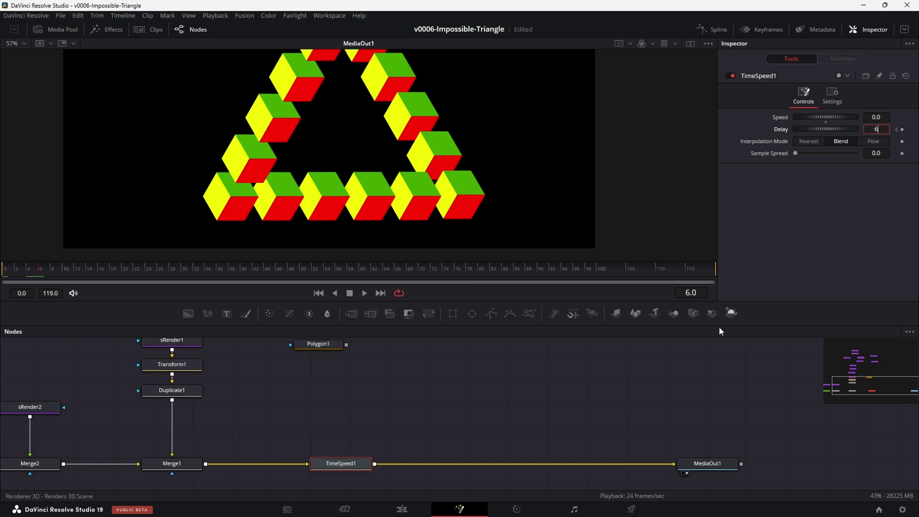
Step: Play back the delayed animation from frame 0 and add another Delay keyframe of 6 on frame 12
left_click_drag(37, 273, 4, 272)
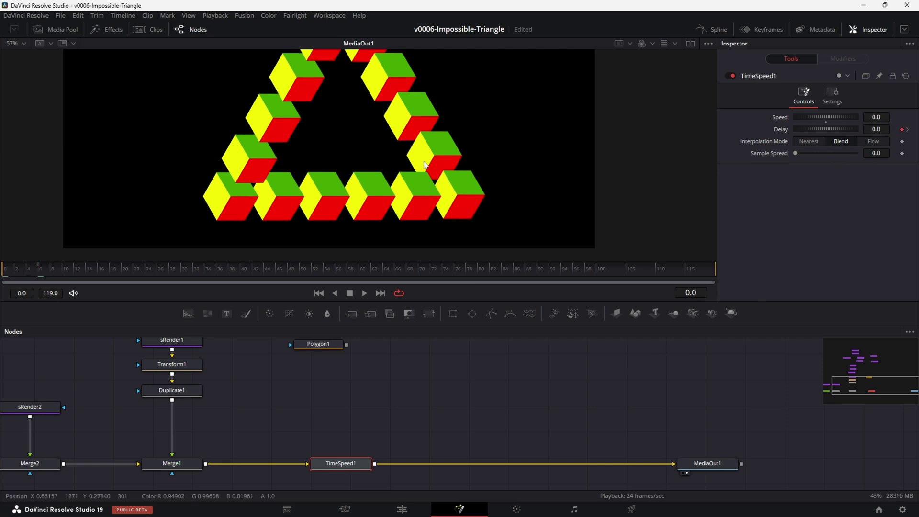
key("space")
key("space")
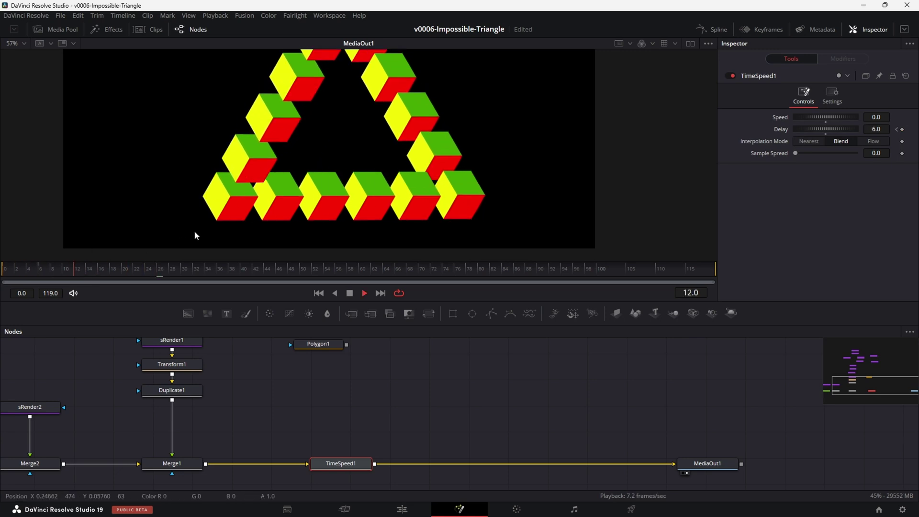
left_click(56, 276)
left_click(41, 273)
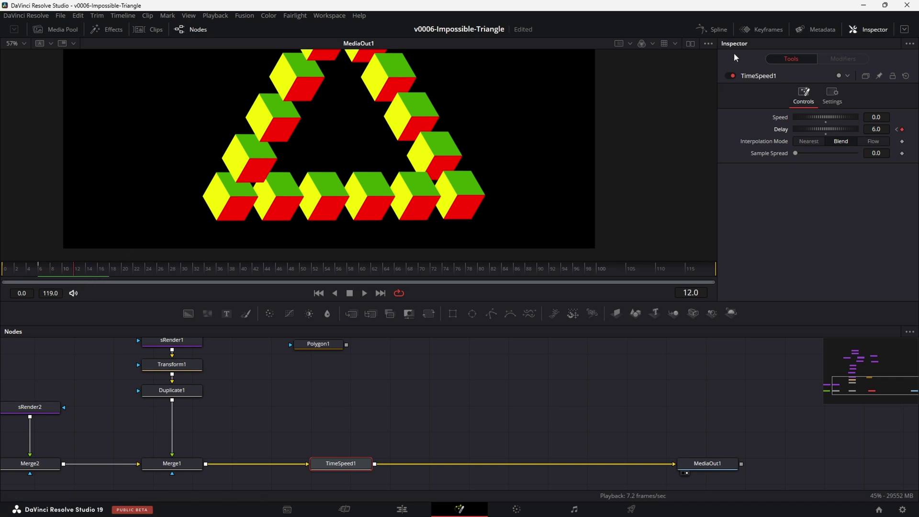
Step: Show TimeSpeed1's Delay curve in the Spline editor, select all its keyframes and set them to Loop
left_click(718, 33)
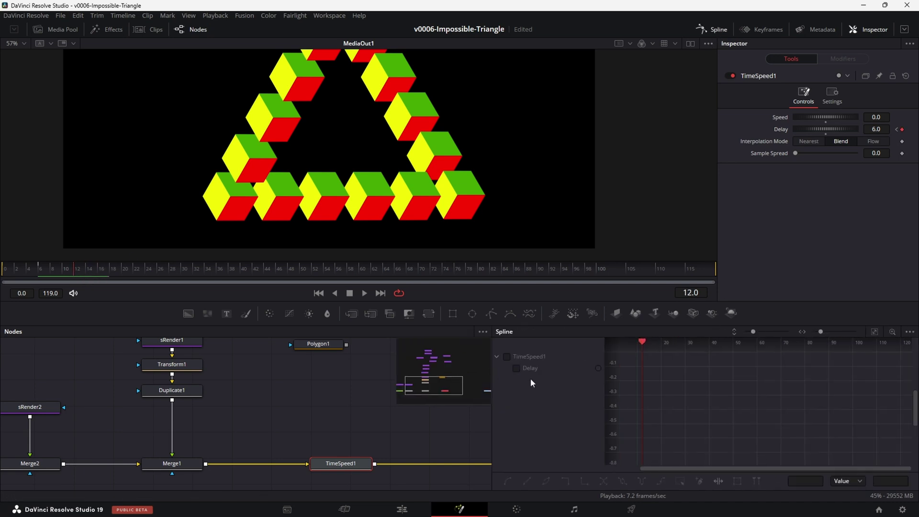
left_click(525, 373)
left_click(872, 332)
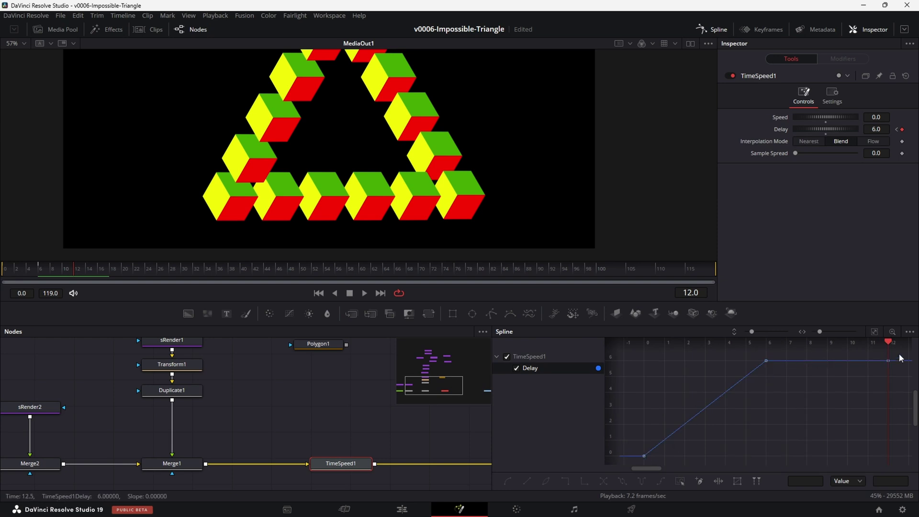
left_click_drag(900, 358, 633, 462)
left_click(622, 481)
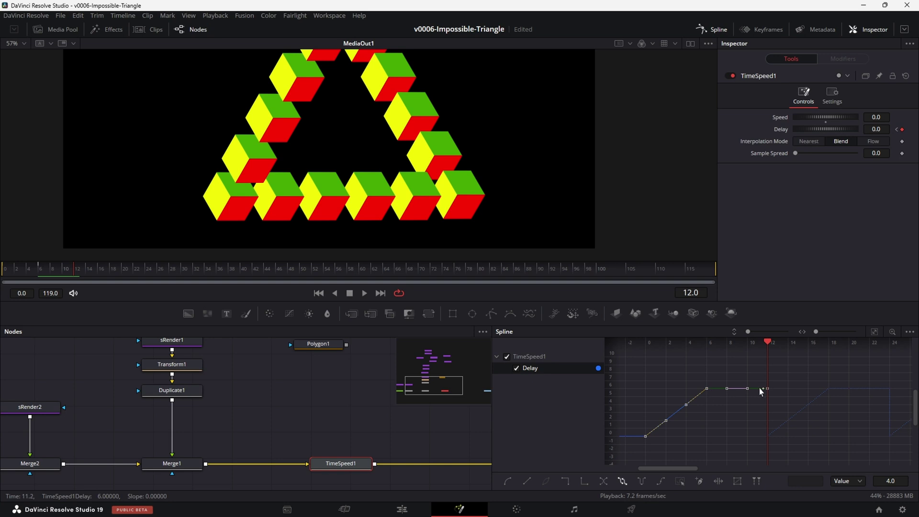
Step: Play back the looping triangle in an enlarged viewer and examine the cubes' motion and corners closely
key("space")
scroll(435, 196, "down", 4)
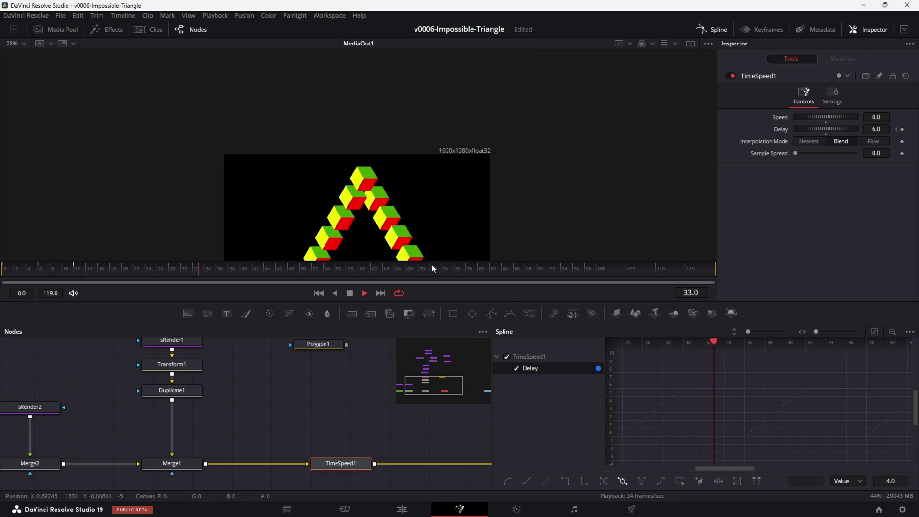
scroll(441, 187, "up", 4)
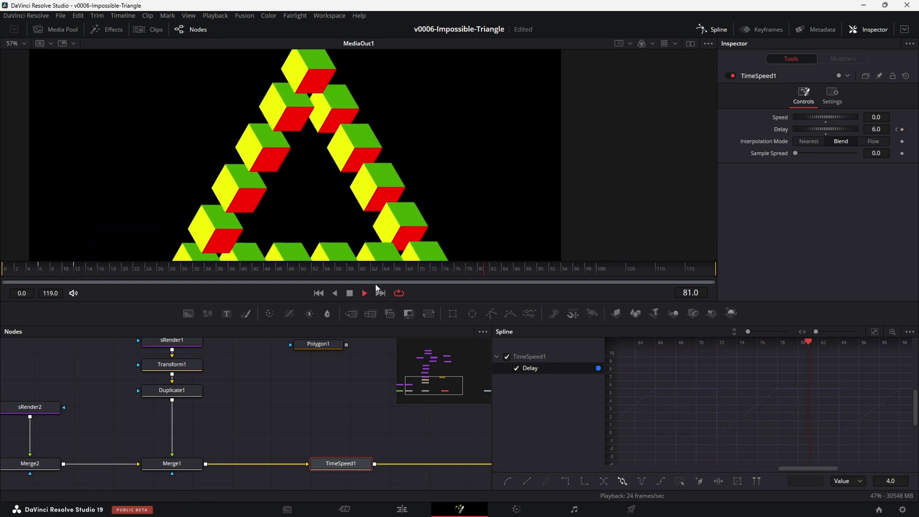
left_click_drag(374, 325, 375, 391)
scroll(492, 244, "down", 2)
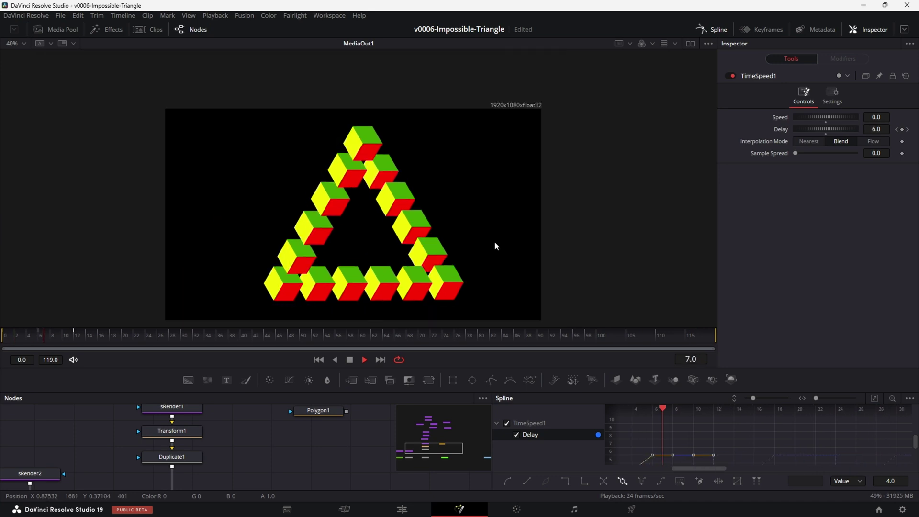
scroll(489, 230, "up", 2)
scroll(311, 160, "up", 2)
scroll(383, 160, "down", 2)
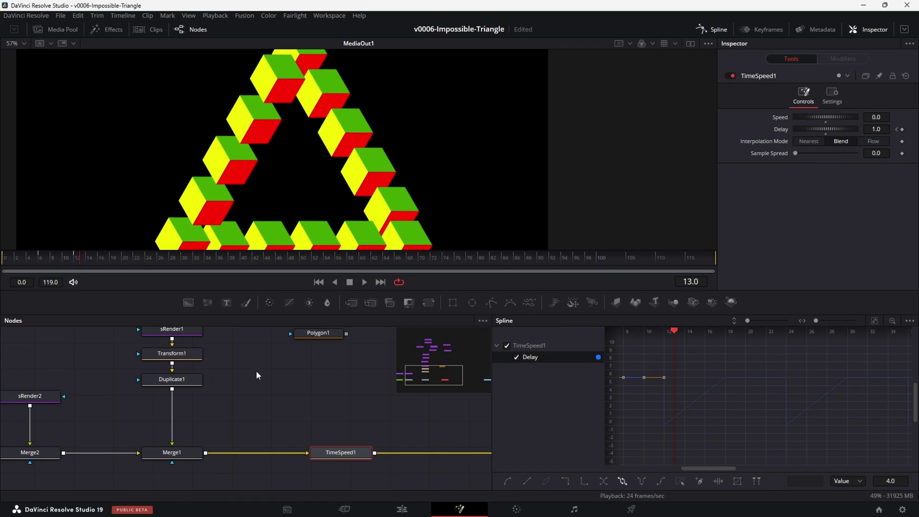
Step: Place a copy of Duplicate1 beside the original, feed it from Transform1 and show it in the viewer
left_click(178, 380)
key("ctrl+c")
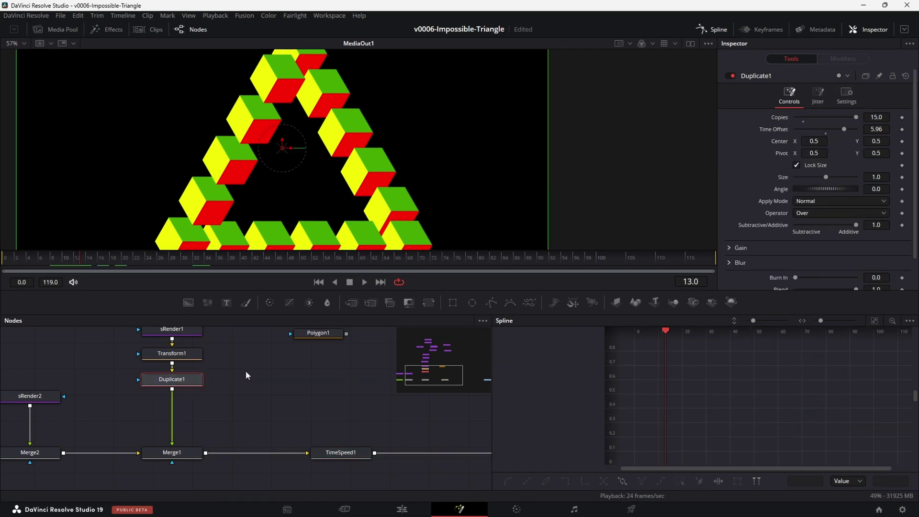
left_click(248, 372)
key("ctrl+v")
left_click_drag(255, 378, 278, 385)
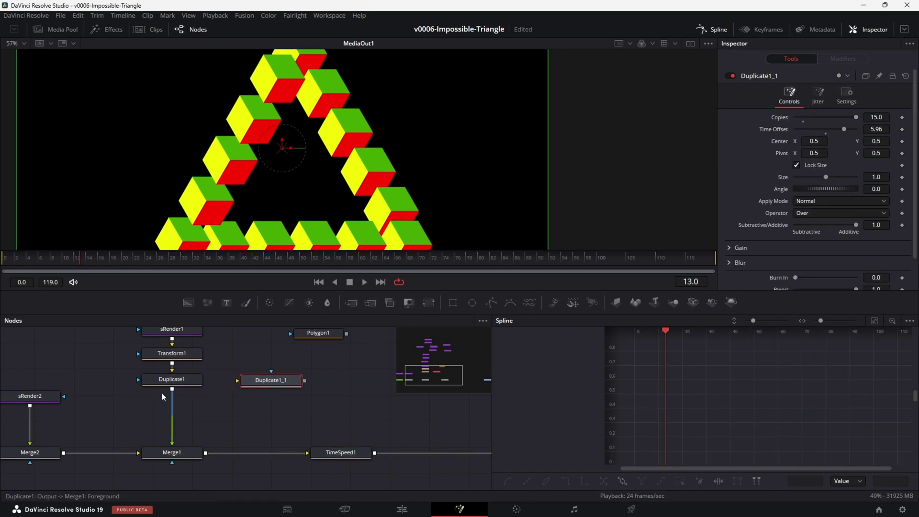
left_click_drag(172, 364, 241, 381)
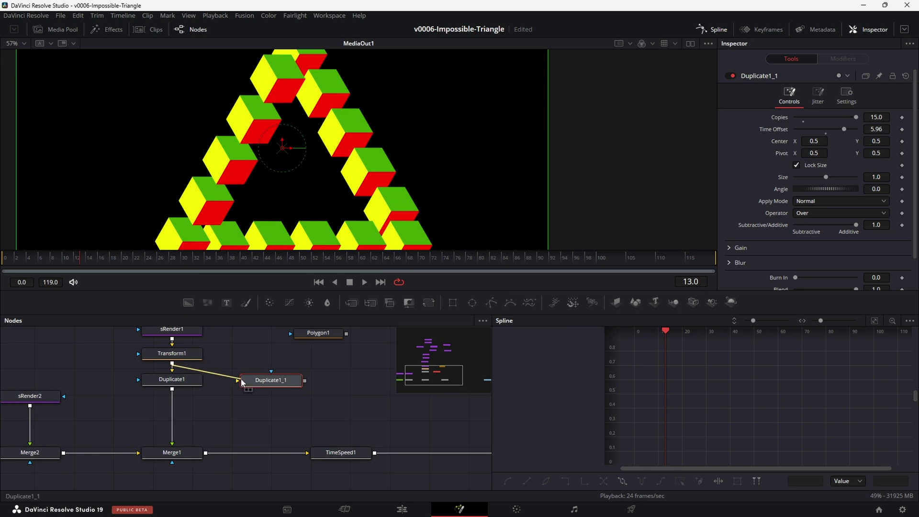
key("1")
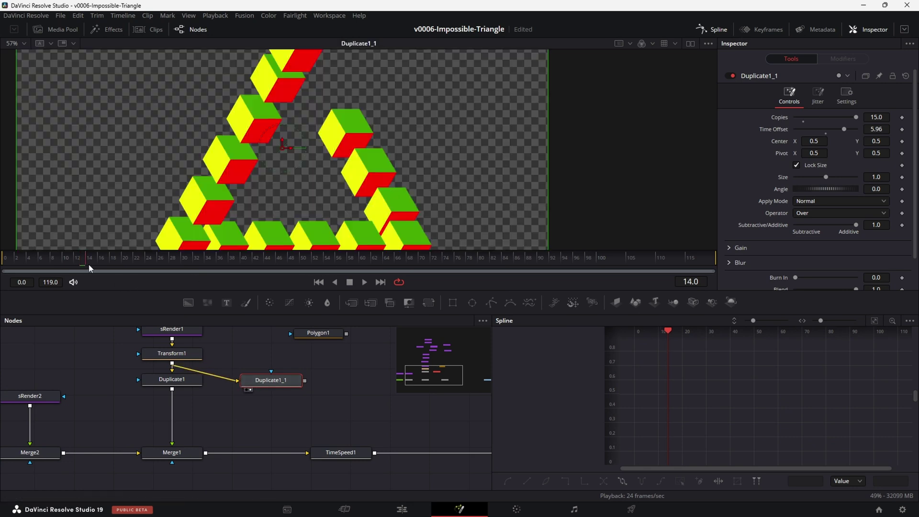
Step: Return to frame 0, reduce Duplicate1_1 to 3 copies and show TimeSpeed1 in the viewer
left_click_drag(89, 266, 3, 264)
scroll(465, 173, "up", 1)
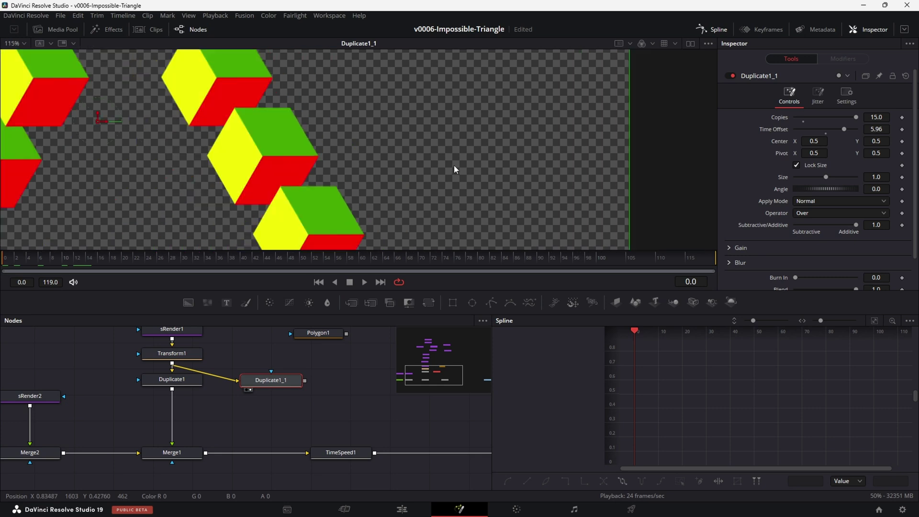
scroll(451, 166, "down", 1)
scroll(397, 126, "down", 3)
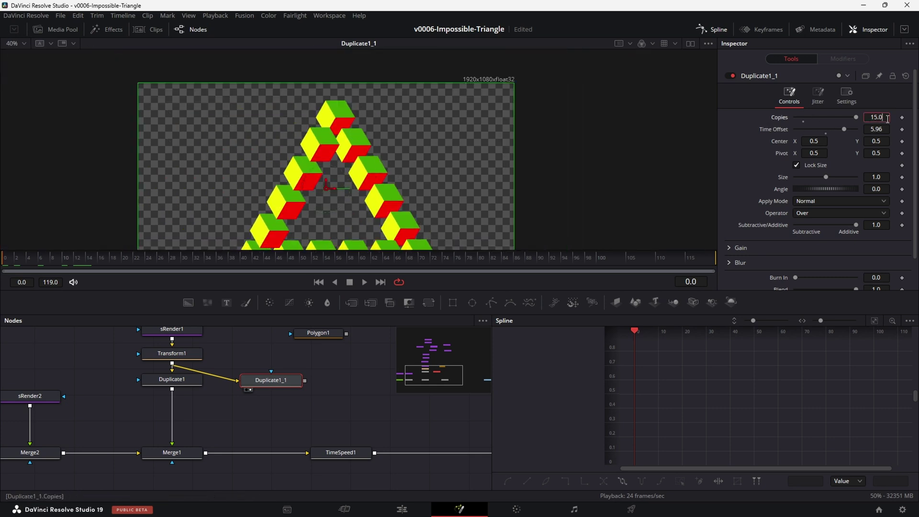
left_click(326, 456)
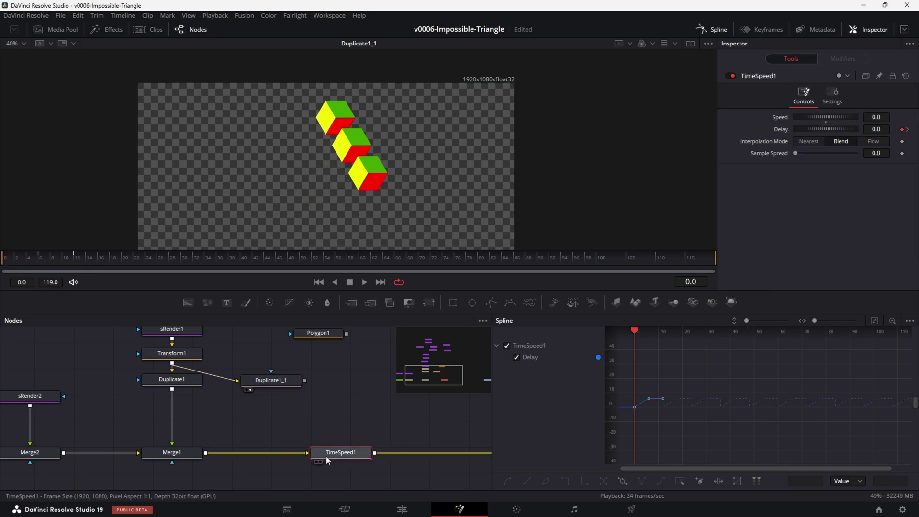
key("1")
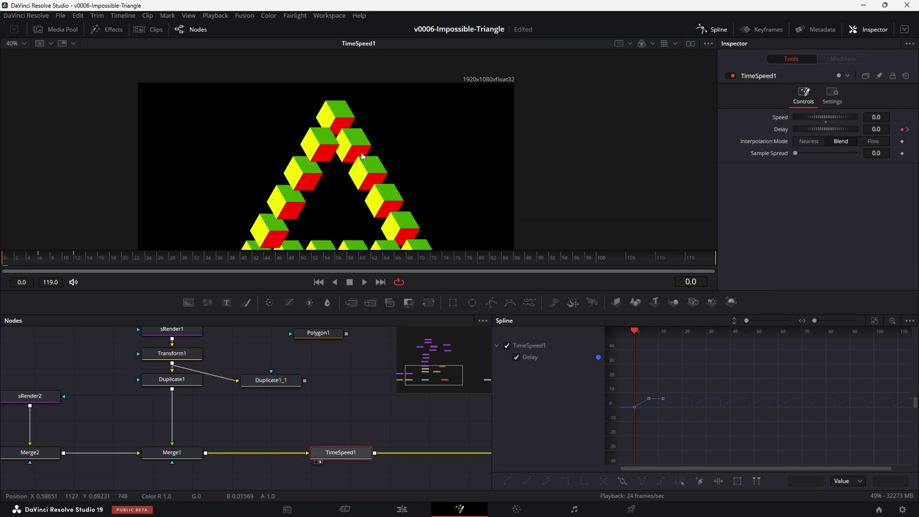
Step: Merge Duplicate1_1 over Merge1's output ahead of TimeSpeed1, detaching and reconnecting it as the foreground to compare the result
left_click_drag(283, 383, 276, 413)
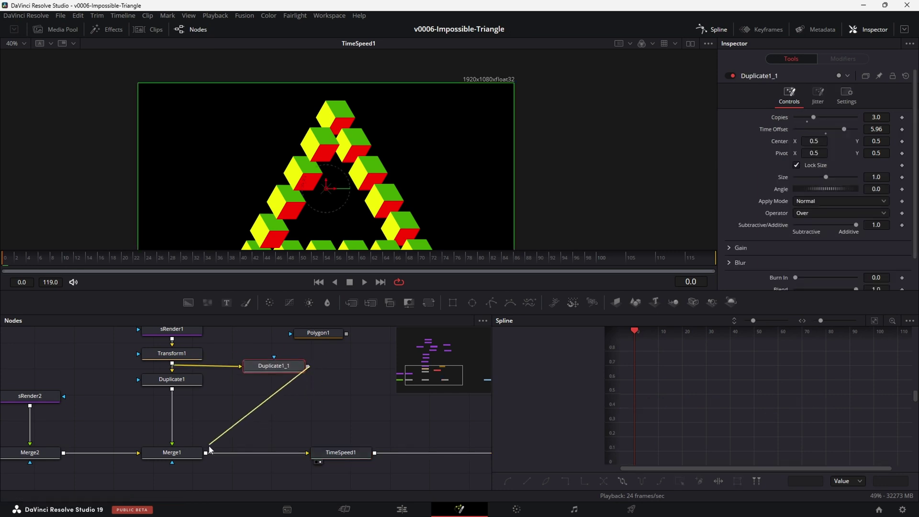
left_click_drag(209, 449, 207, 455)
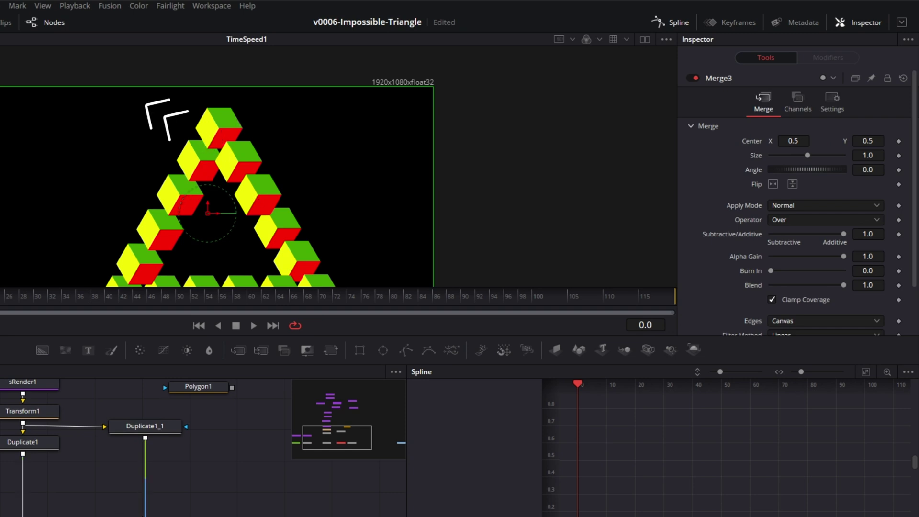
left_click_drag(145, 516, 170, 508)
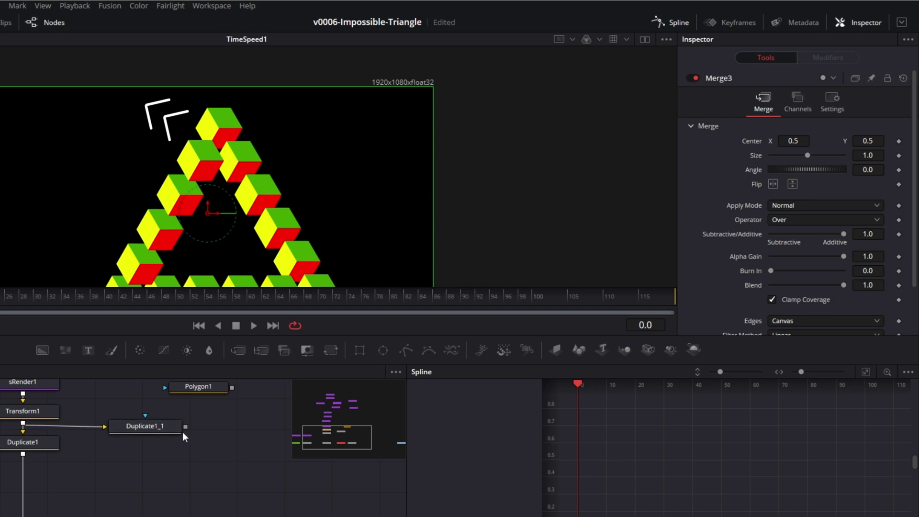
left_click_drag(184, 428, 145, 516)
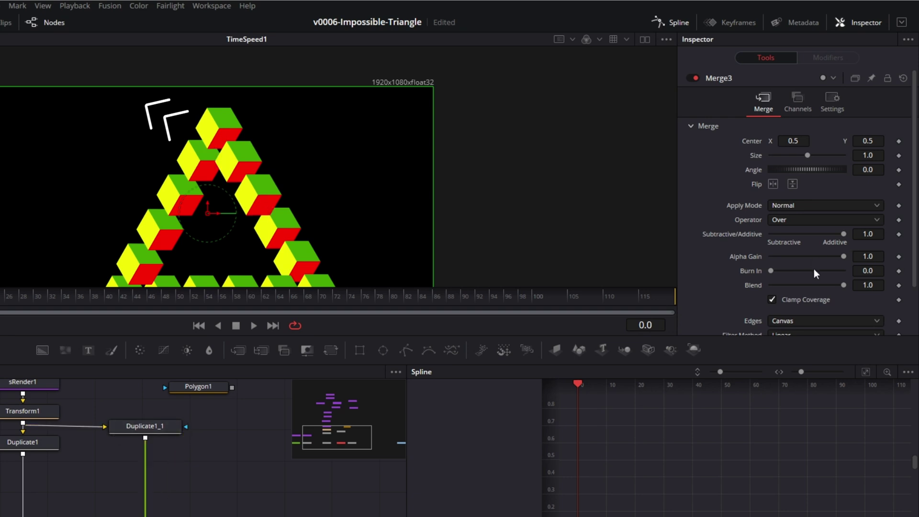
Step: Examine closely how Merge3's Blend affects the overlap of the cubes at the apex and down the right side
left_click_drag(842, 286, 867, 273)
scroll(285, 193, "up", 3)
left_click_drag(285, 193, 321, 131)
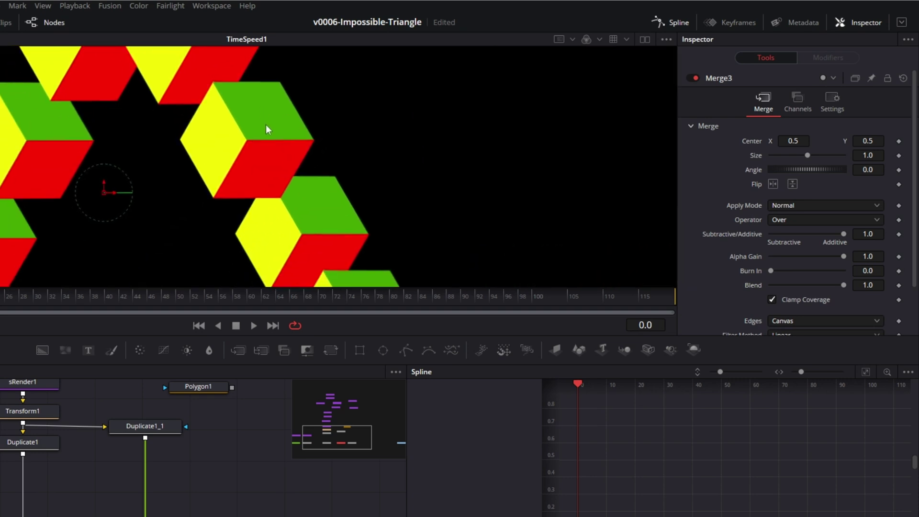
scroll(278, 123, "down", 1)
scroll(316, 212, "down", 2)
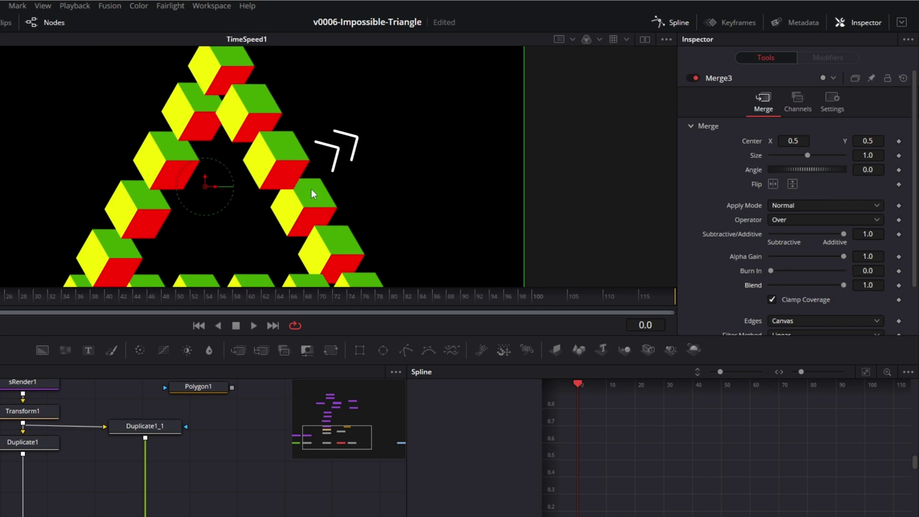
scroll(312, 190, "down", 1)
Step: Add a Polygon node below Merge3 and draw a closed outline around the apex cubes, bounded by the upper edges of the right side's fourth cube
left_click_drag(235, 444, 224, 408)
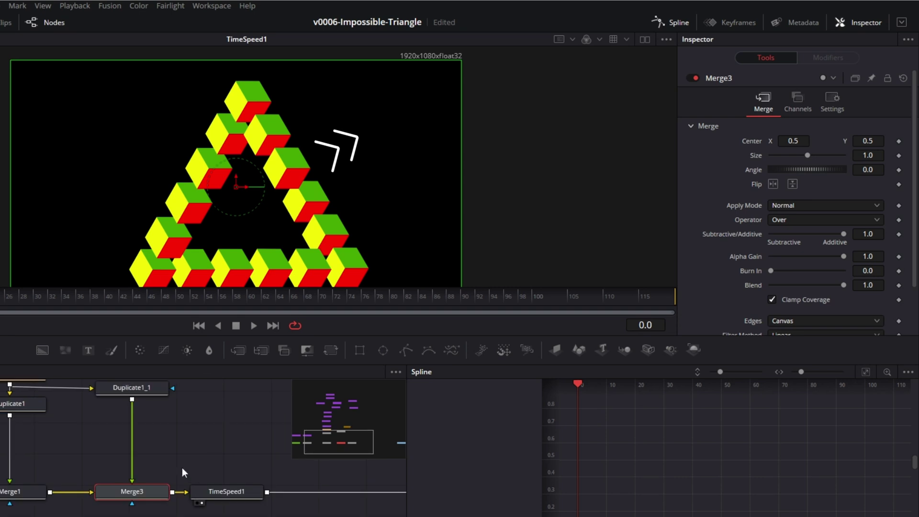
left_click_drag(406, 346, 255, 466)
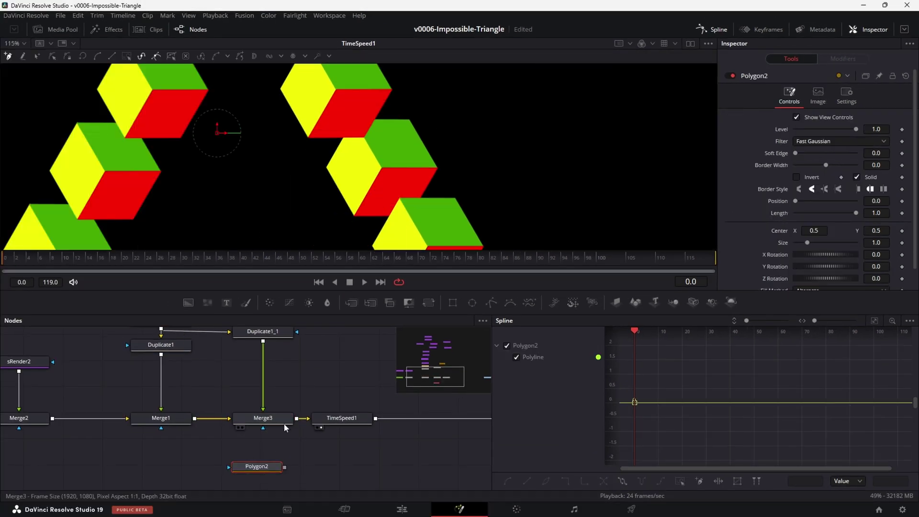
left_click(412, 119)
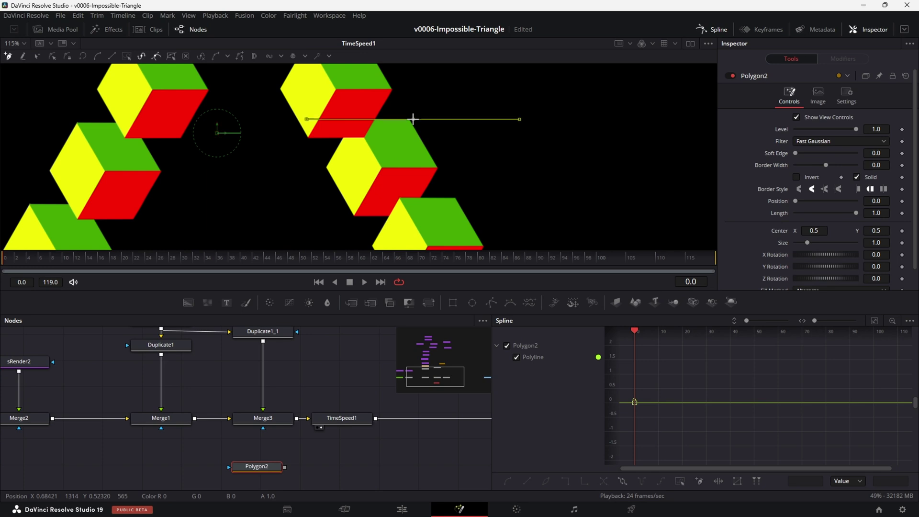
left_click(354, 117)
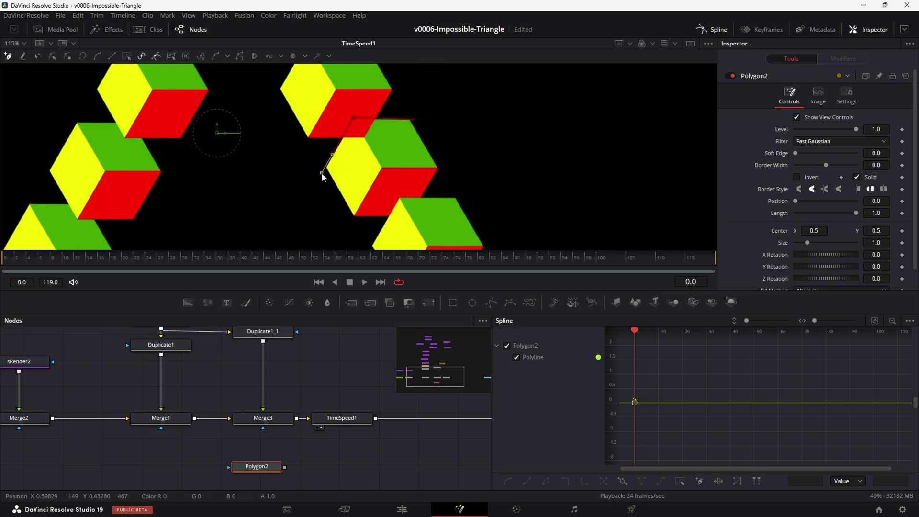
scroll(322, 177, "down", 3)
left_click(254, 90)
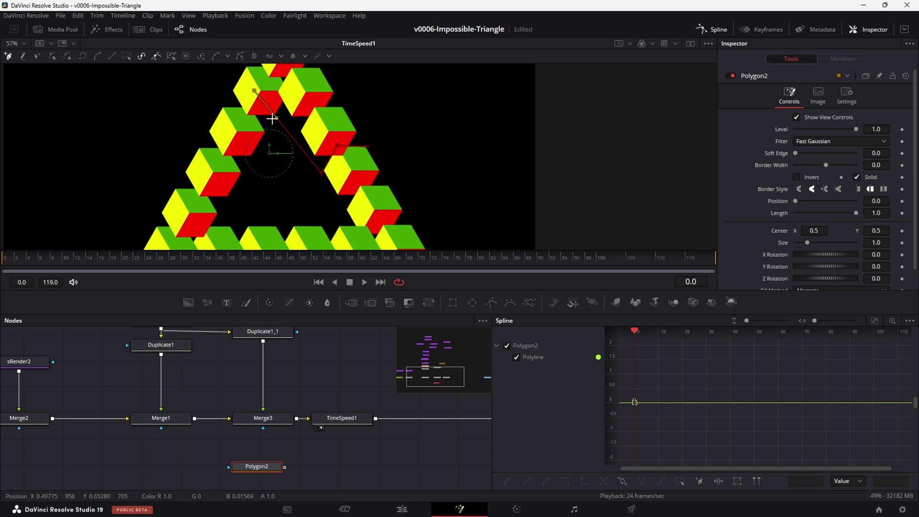
left_click_drag(273, 119, 269, 236)
left_click(232, 145)
left_click(294, 113)
left_click(345, 171)
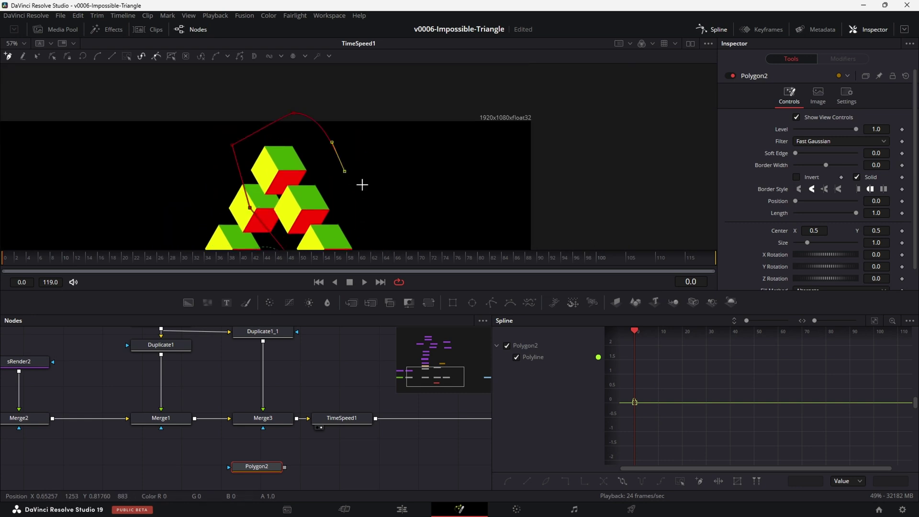
scroll(365, 187, "down", 3)
left_click(377, 165)
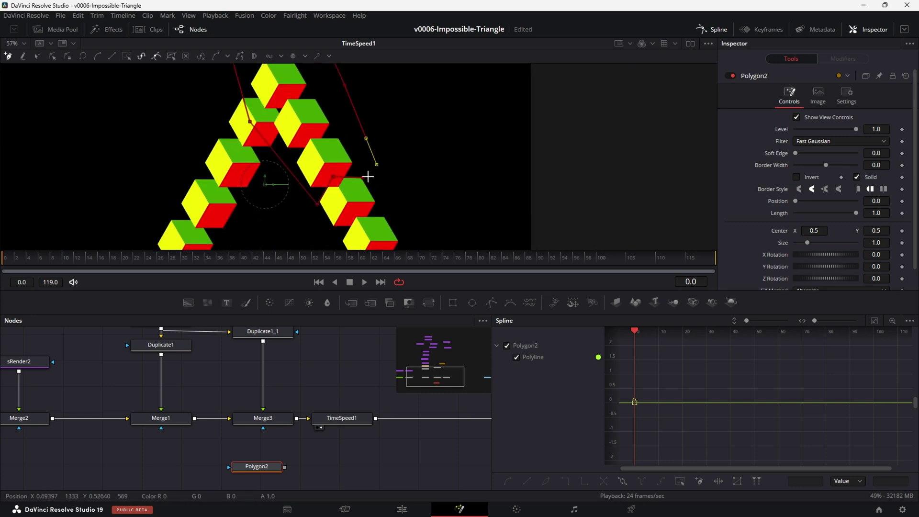
left_click(365, 178)
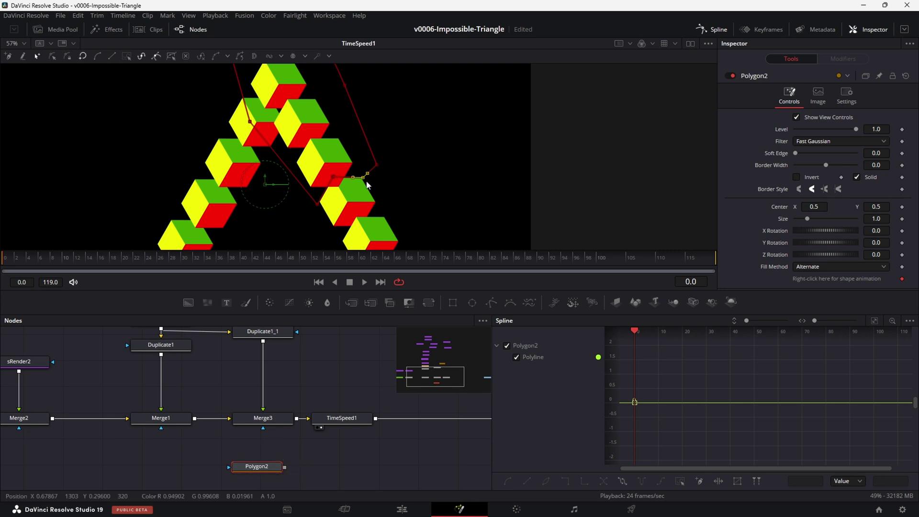
Step: Connect Polygon2 as Merge3's mask and fit its points closely to the upper-left edge and corner of the right side's fourth cube
scroll(367, 184, "up", 3)
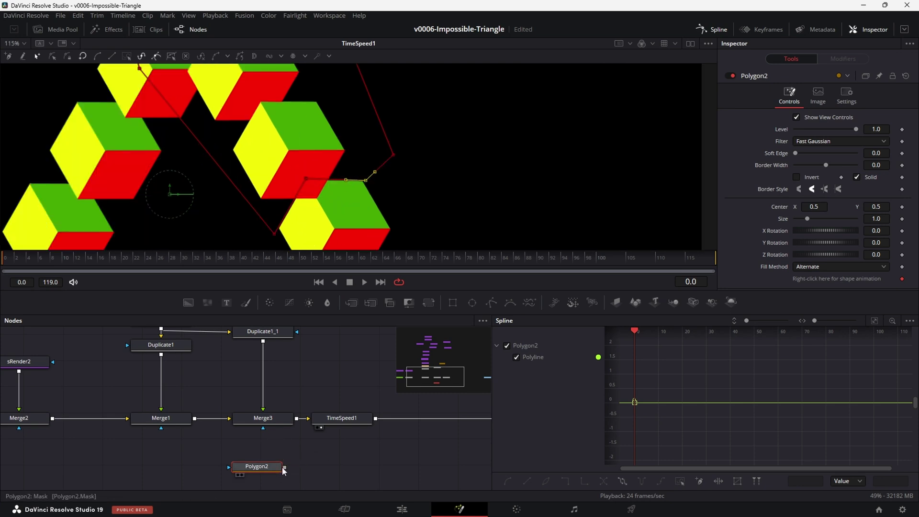
left_click_drag(284, 469, 263, 427)
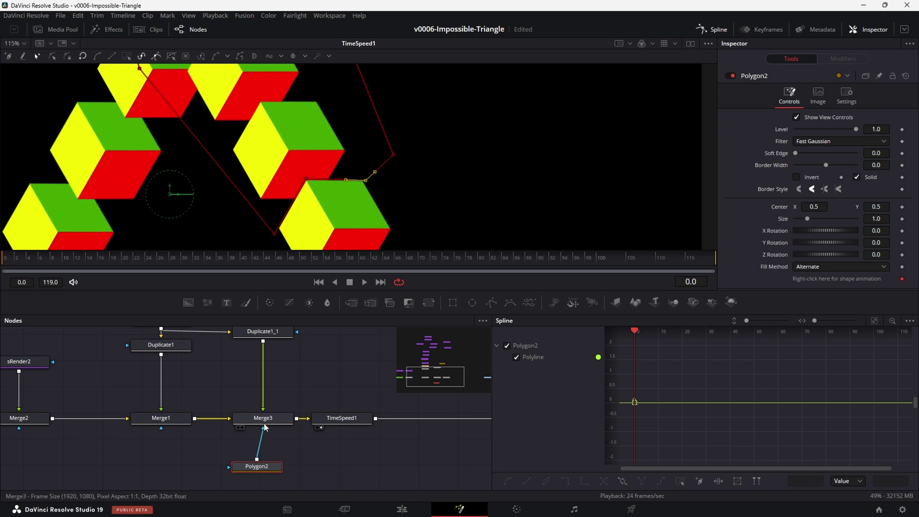
scroll(355, 148, "up", 5)
scroll(376, 140, "down", 3)
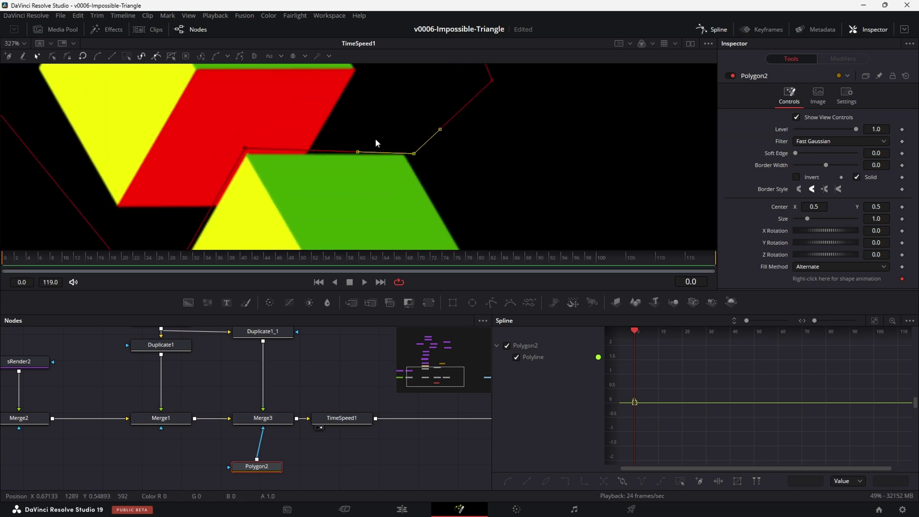
left_click_drag(245, 152, 249, 156)
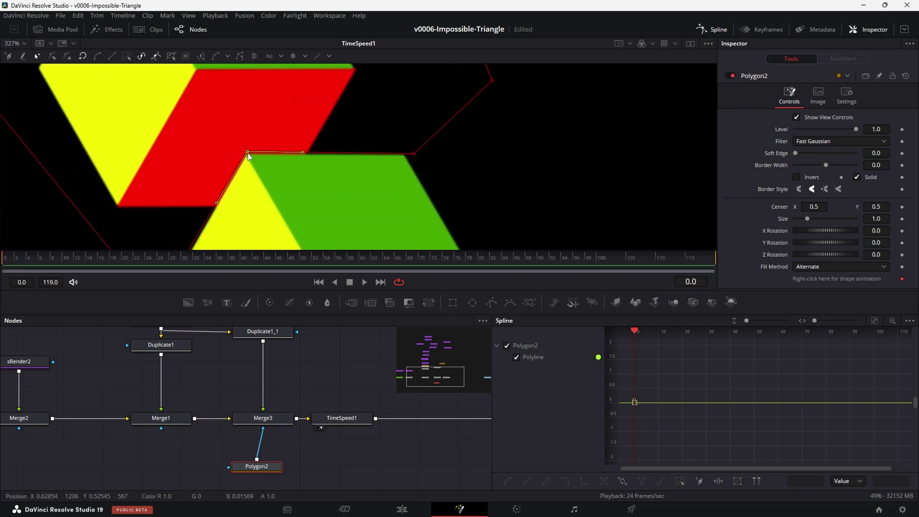
scroll(312, 195, "down", 3)
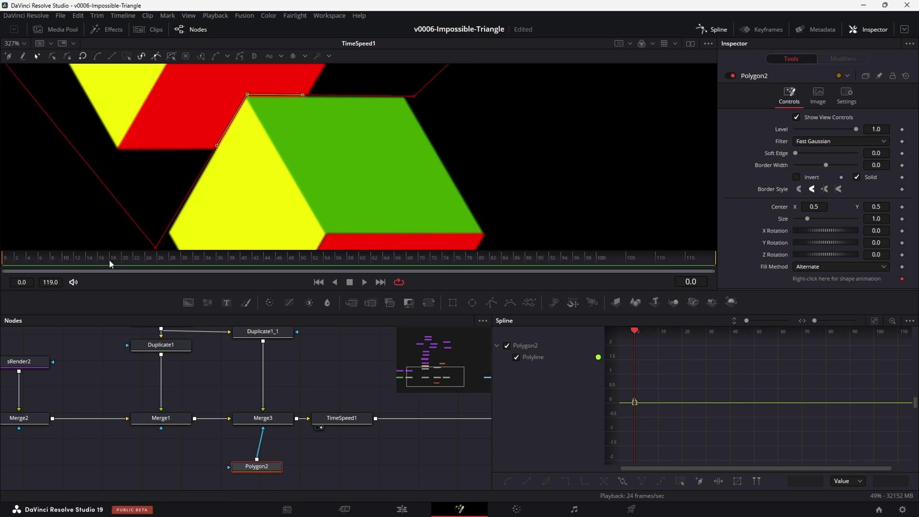
scroll(493, 165, "down", 5)
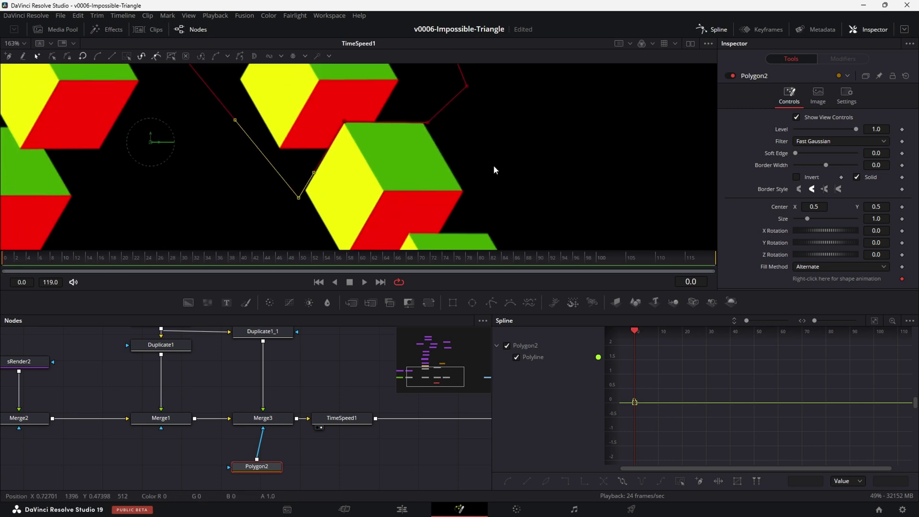
scroll(468, 166, "down", 5)
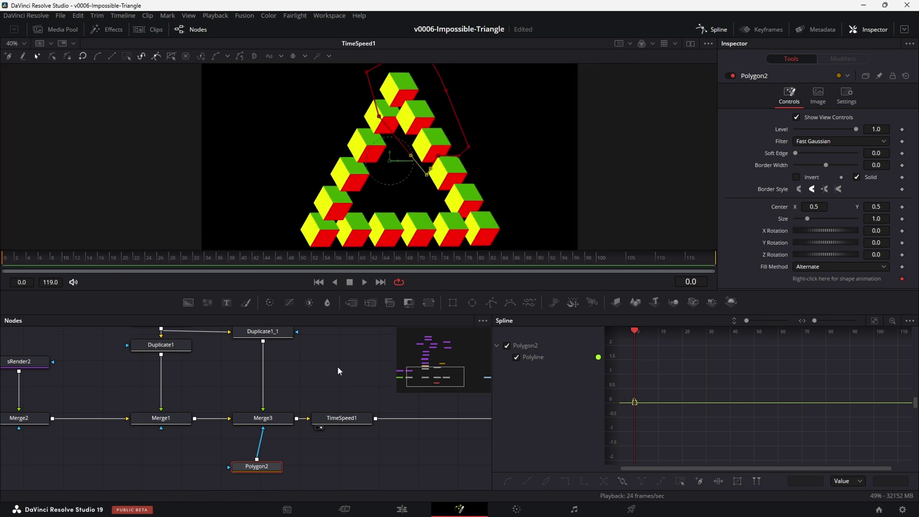
Step: Align Polygon2 directly beneath Merge3 and play back the masked triangle in an enlarged viewer
left_click_drag(270, 467, 277, 466)
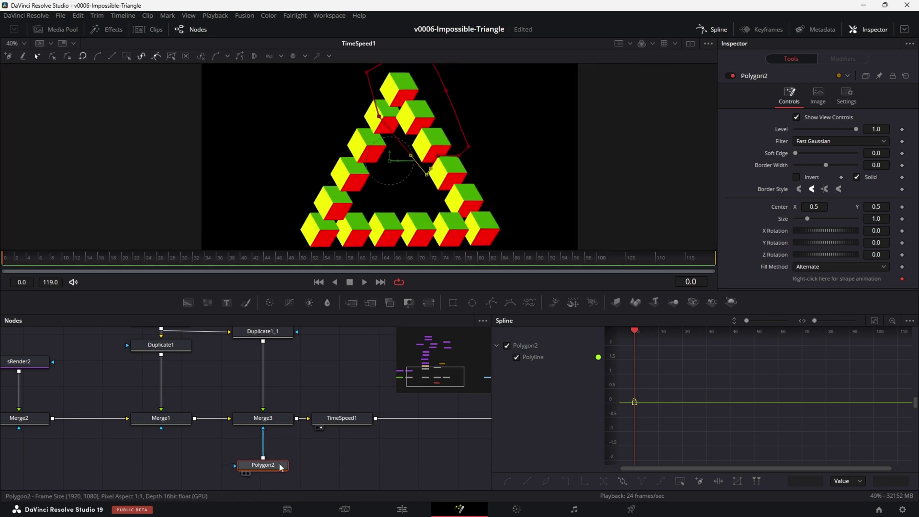
left_click(362, 379)
left_click_drag(309, 311, 409, 376)
key("space")
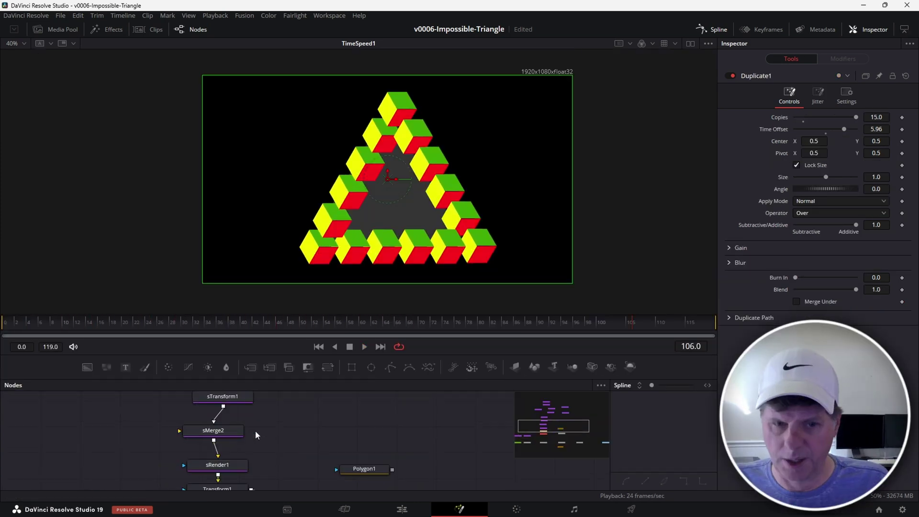
Step: Set the X Size of sTransform1 to 0.727 to shrink the cubes slightly
scroll(253, 428, "up", 2)
left_click(236, 426)
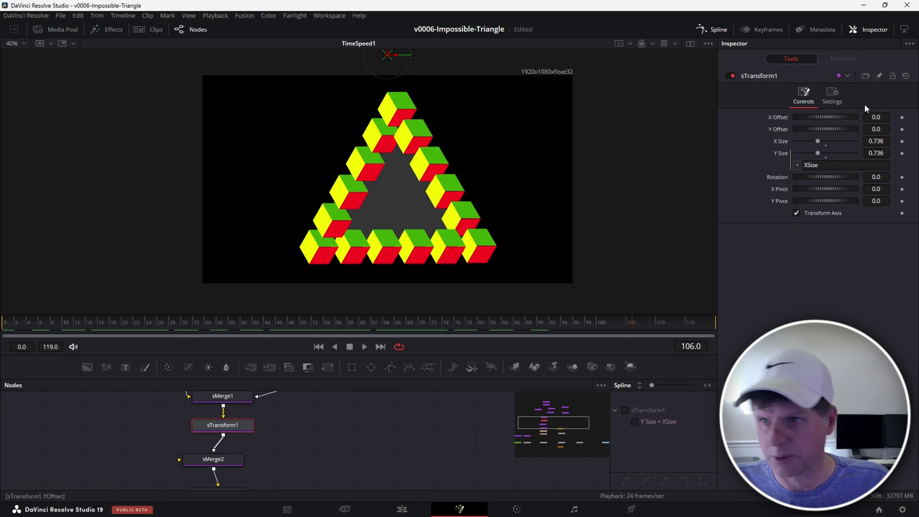
left_click_drag(875, 141, 918, 141)
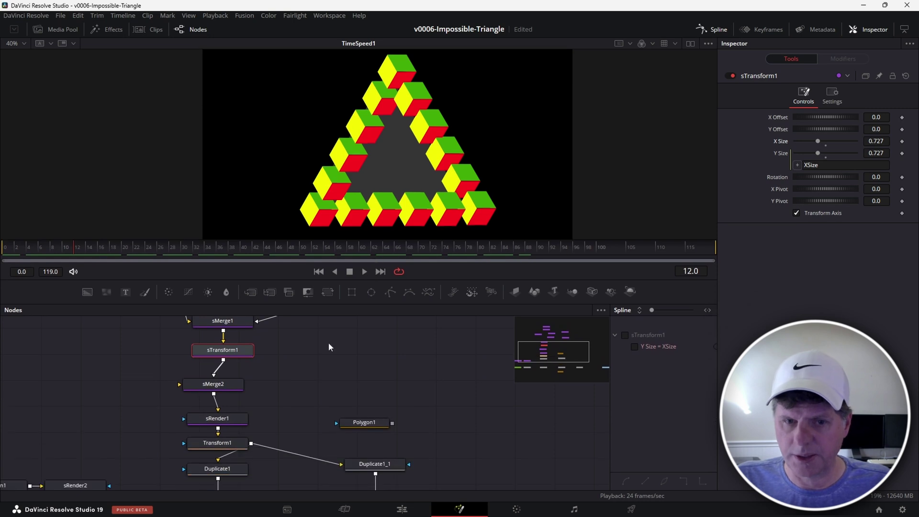
Step: Change sChangeStyle1's yellow face color to bright blue with Red 0.113725, Green 0.513725 and Blue 1.0
left_click_drag(352, 407, 338, 453)
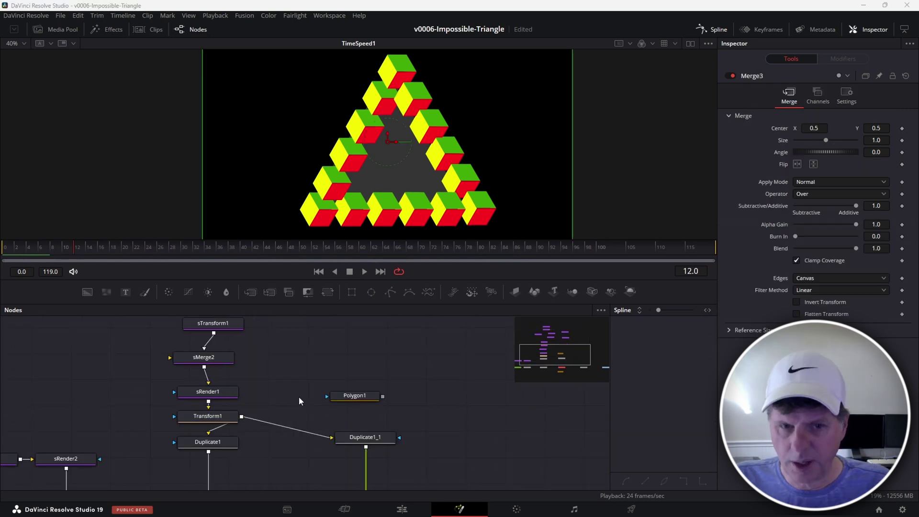
scroll(299, 398, "up", 8)
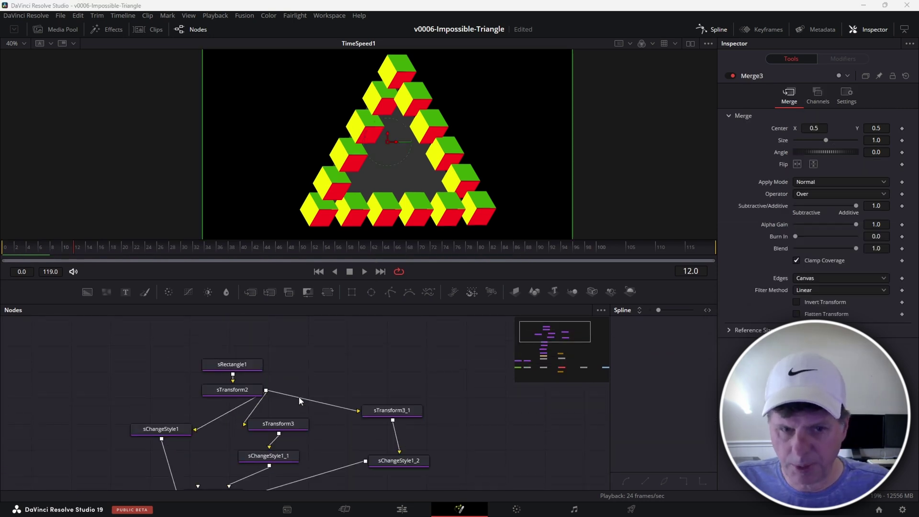
scroll(298, 397, "down", 2)
scroll(299, 396, "down", 2)
left_click(161, 400)
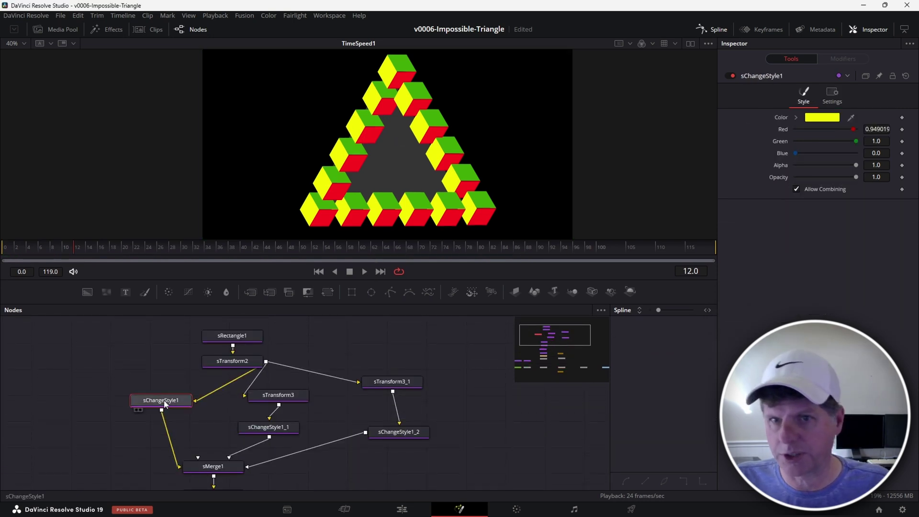
left_click(822, 117)
left_click(494, 183)
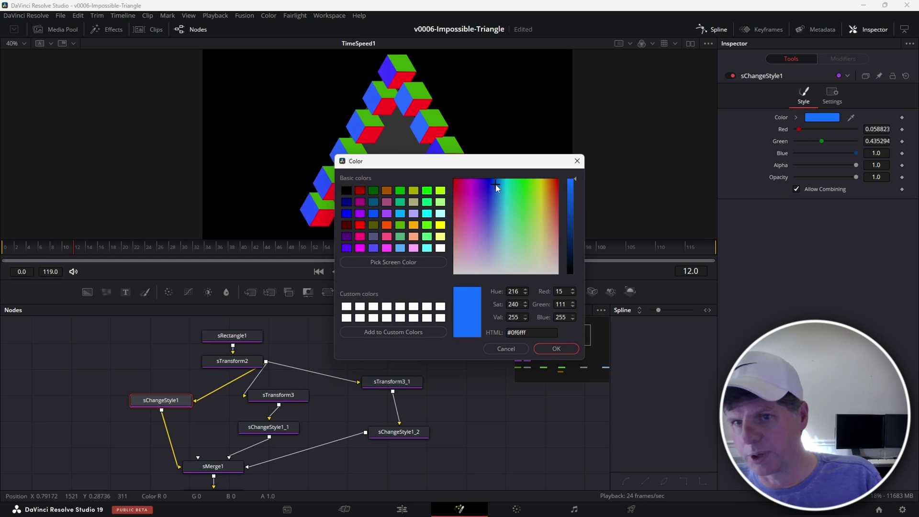
left_click_drag(493, 182, 494, 183)
left_click_drag(506, 192, 497, 189)
left_click(564, 347)
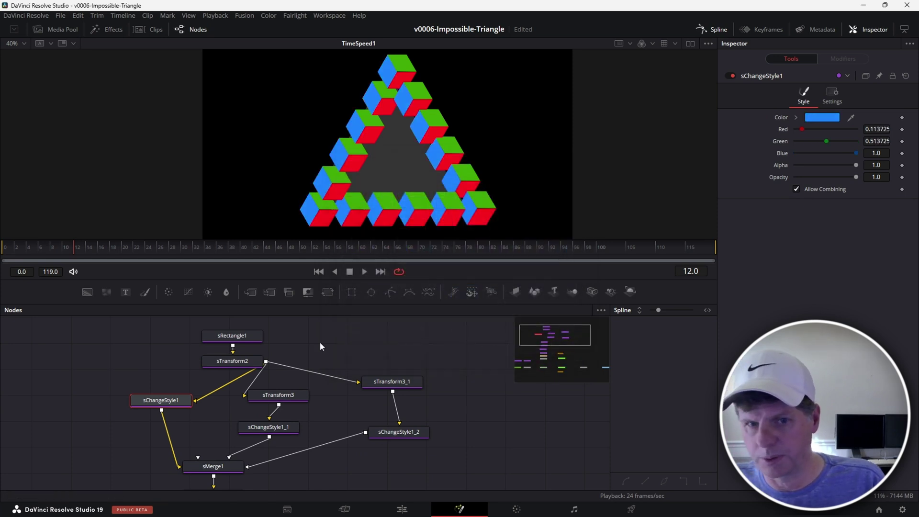
Step: Change sChangeStyle1_2's red face color to dark blue with Red 0.082352, Green 0.117647 and Blue 0.635294
left_click(400, 433)
left_click(824, 118)
left_click(511, 189)
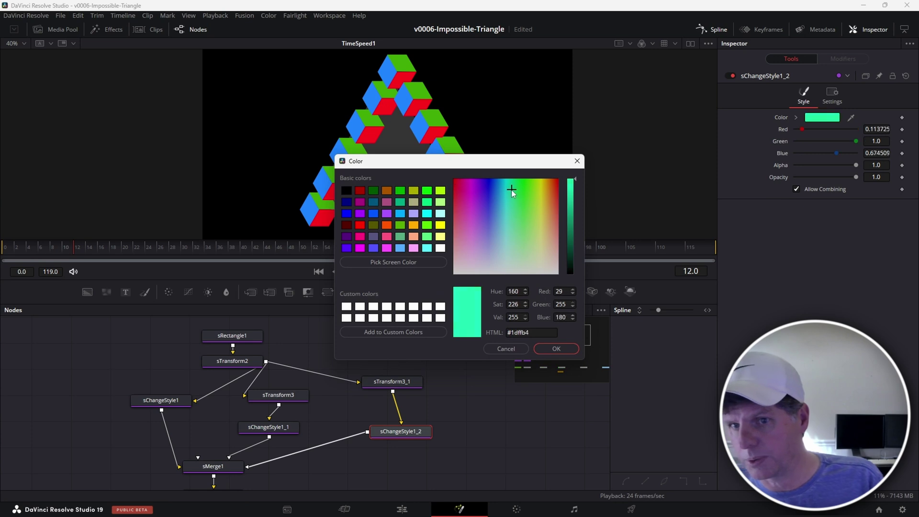
left_click(566, 232)
left_click(563, 348)
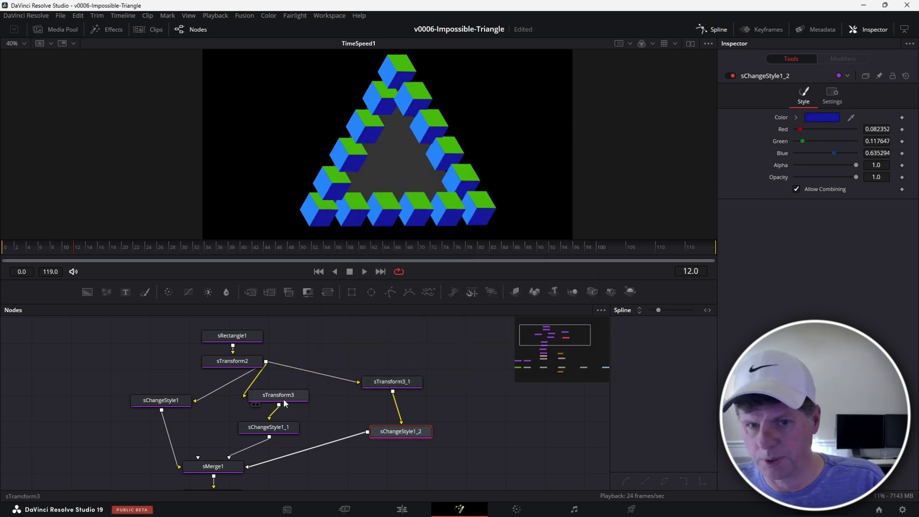
Step: Change sChangeStyle1_1's green face color to cyan with Red 0.070588, Green 0.960784 and Blue 0.886274
left_click_drag(284, 402, 274, 431)
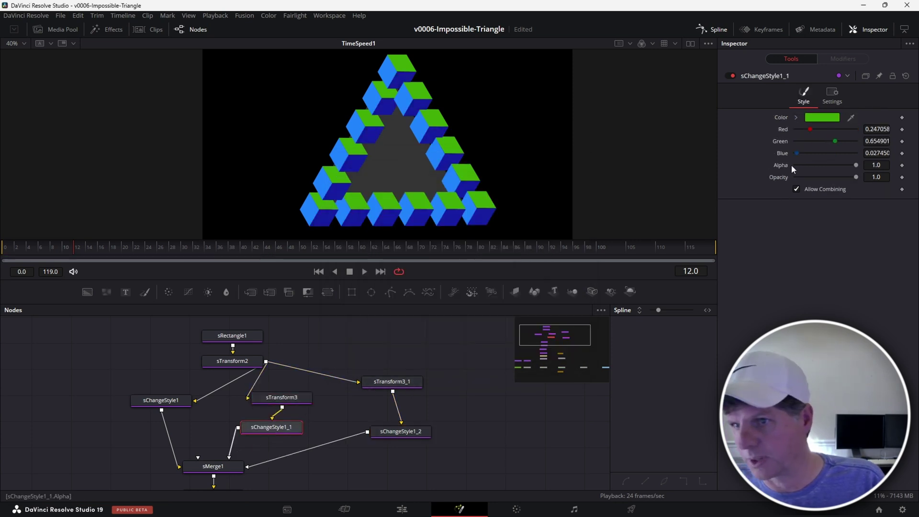
left_click(824, 117)
left_click(508, 185)
left_click(569, 184)
left_click(556, 349)
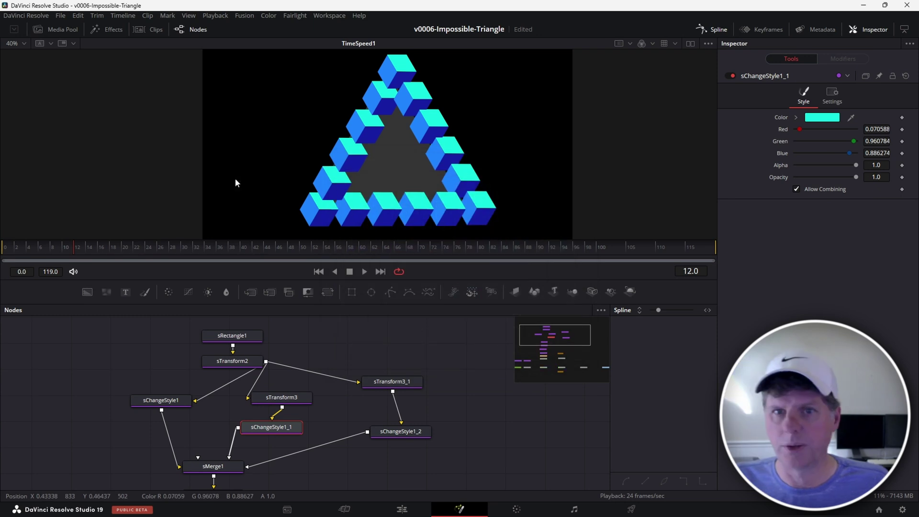
Step: Play back the recolored triangle and darken sChangeStyle1's bright blue face color to a medium blue
key("space")
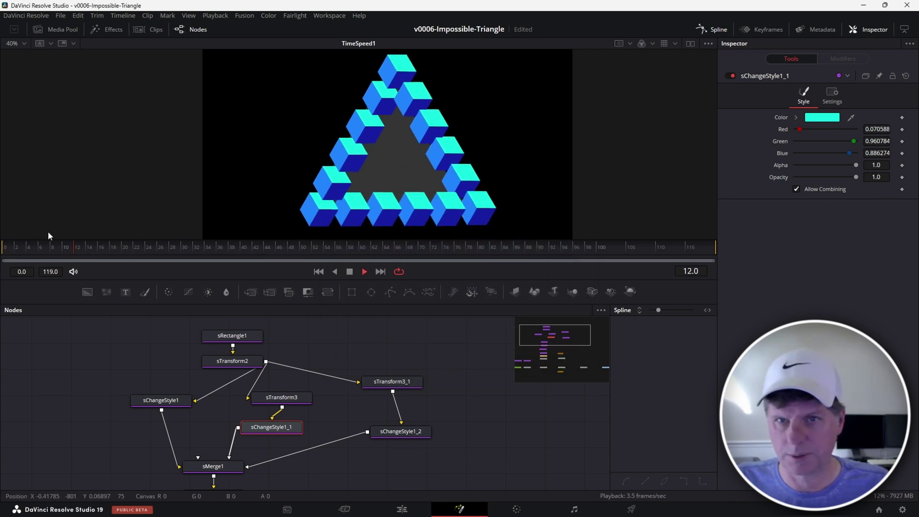
left_click(172, 401)
key("space")
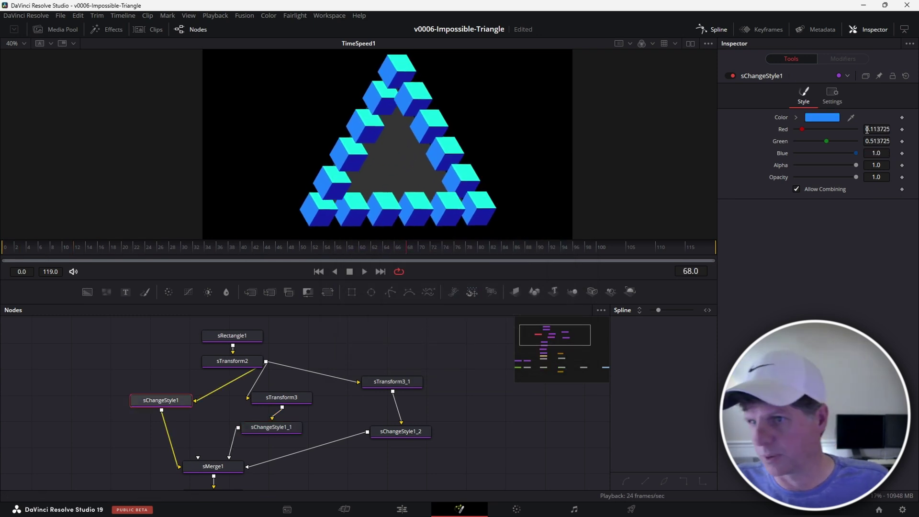
left_click(810, 120)
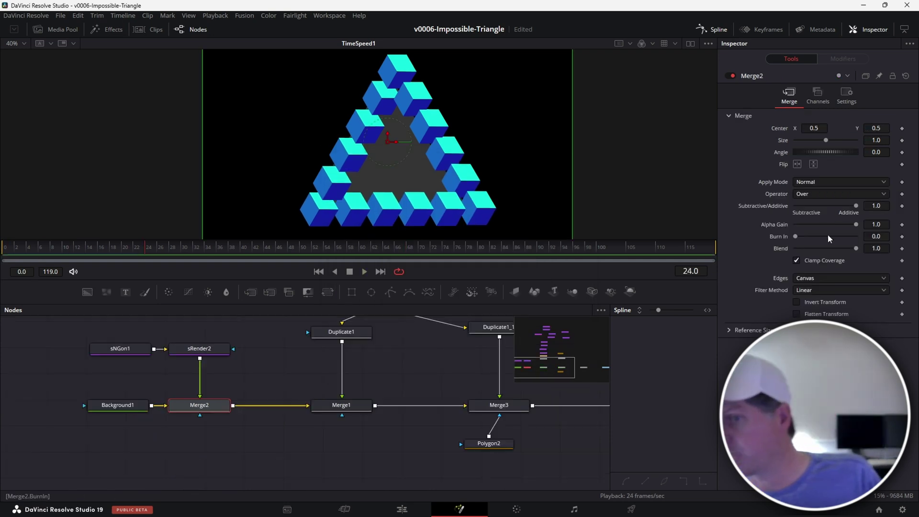
Step: Set Merge2's Blend to 0.0 to hide the gray triangle behind the cubes
left_click_drag(856, 249, 789, 254)
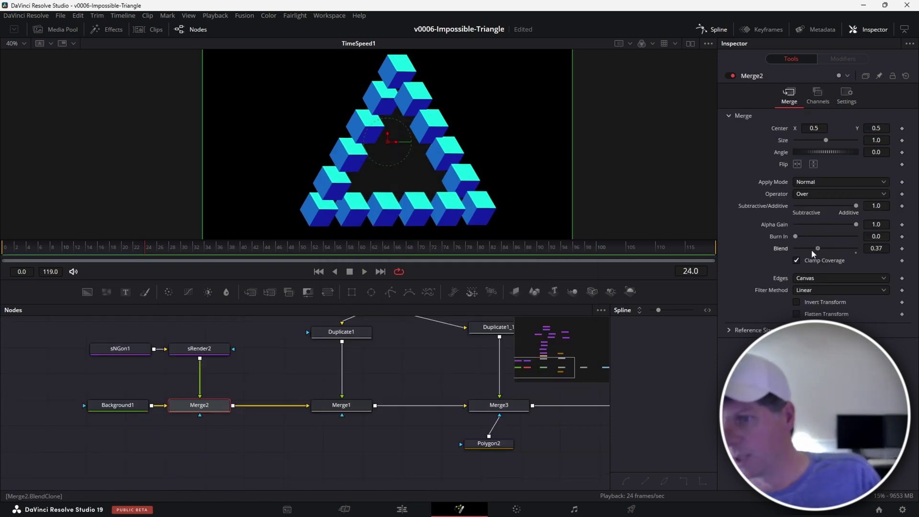
left_click_drag(452, 352, 285, 357)
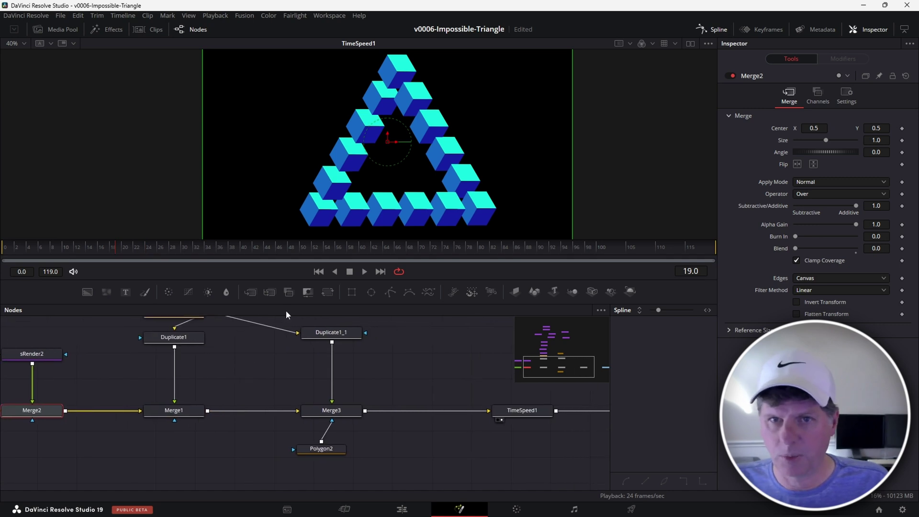
scroll(326, 215, "up", 1)
scroll(331, 216, "down", 1)
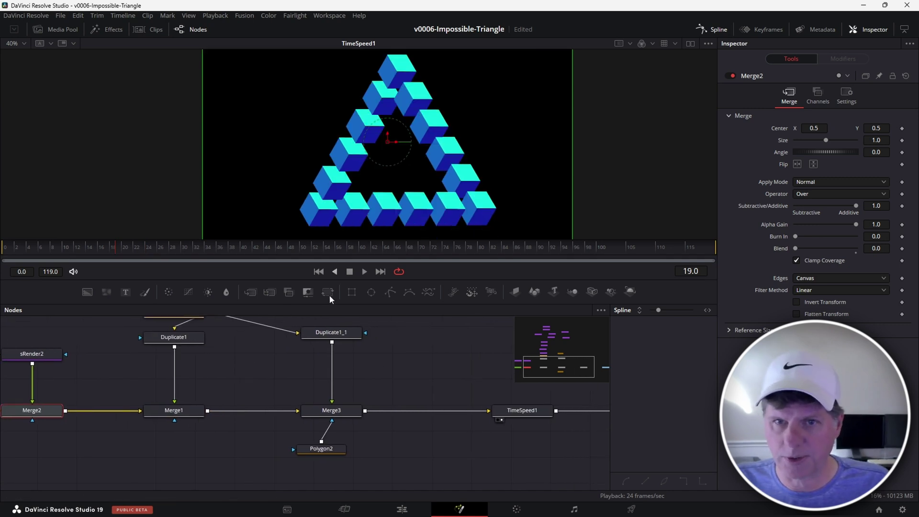
Step: Add a Color Corrector after Merge3 and shift its Hue slightly toward green
left_click(333, 411)
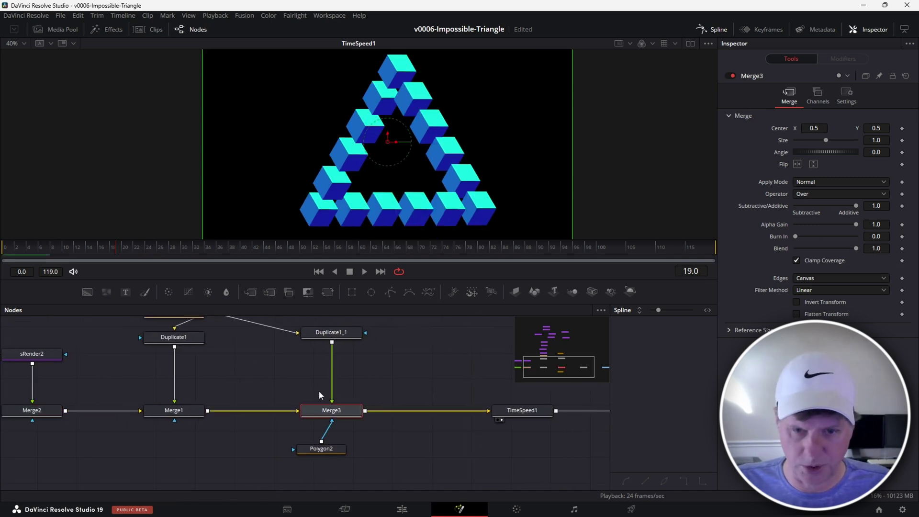
key("shift+space")
type("cc")
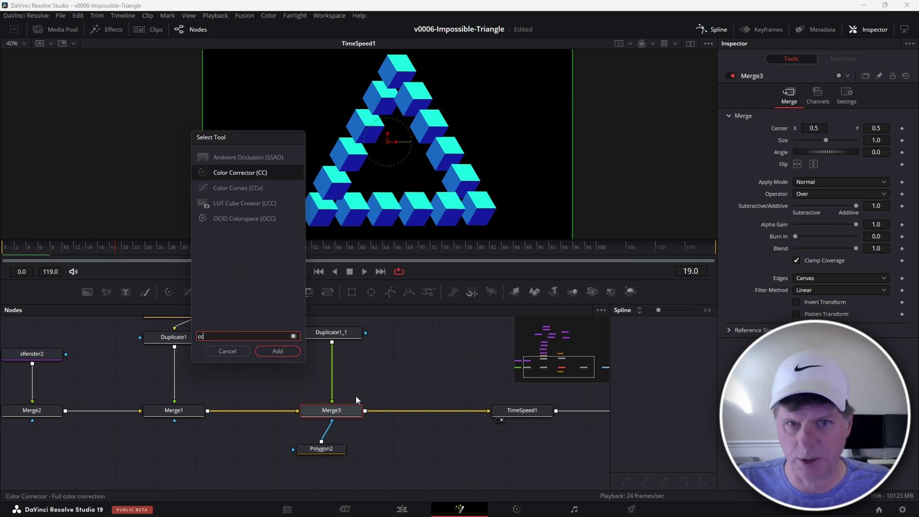
key("Return")
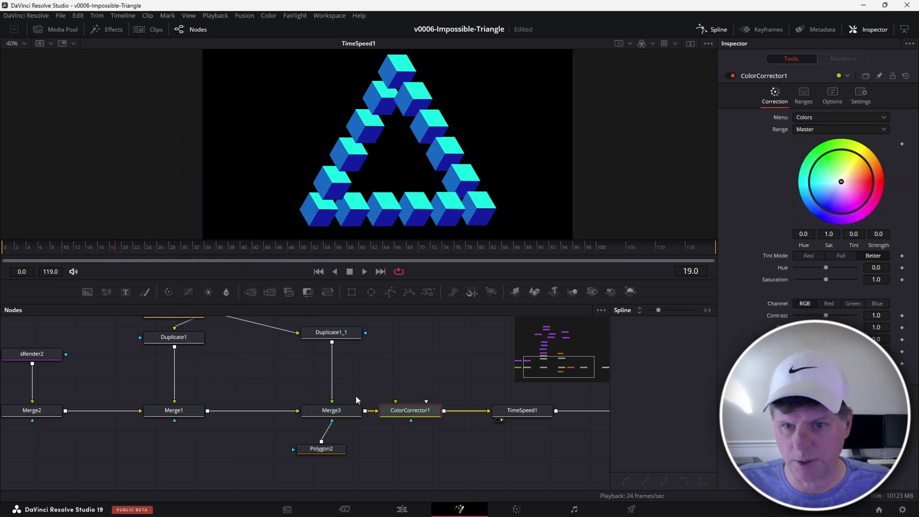
mouse_move(825, 266)
left_mouse_down()
mouse_move(840, 264)
mouse_move(814, 264)
left_mouse_up()
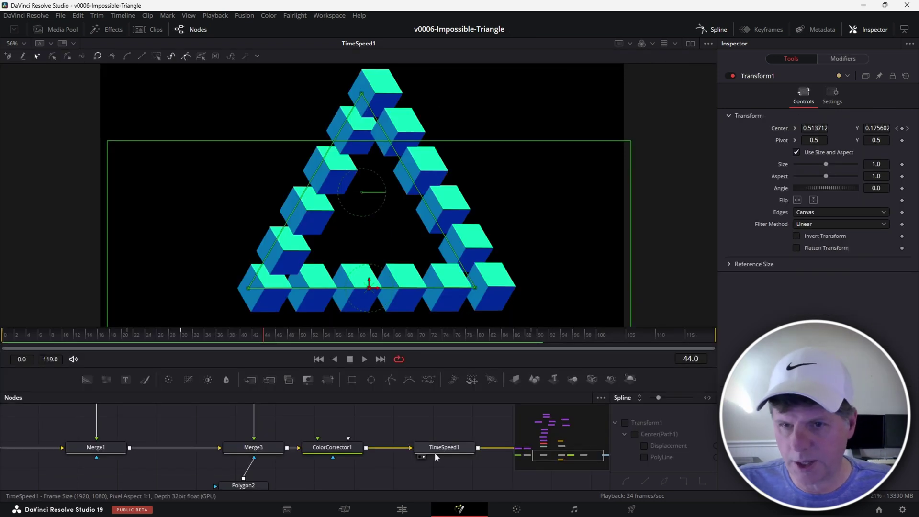
Step: Fit TimeSpeed1's Delay curve in an enlarged Spline editor and delete its keyframe at frame 12
left_click(437, 449)
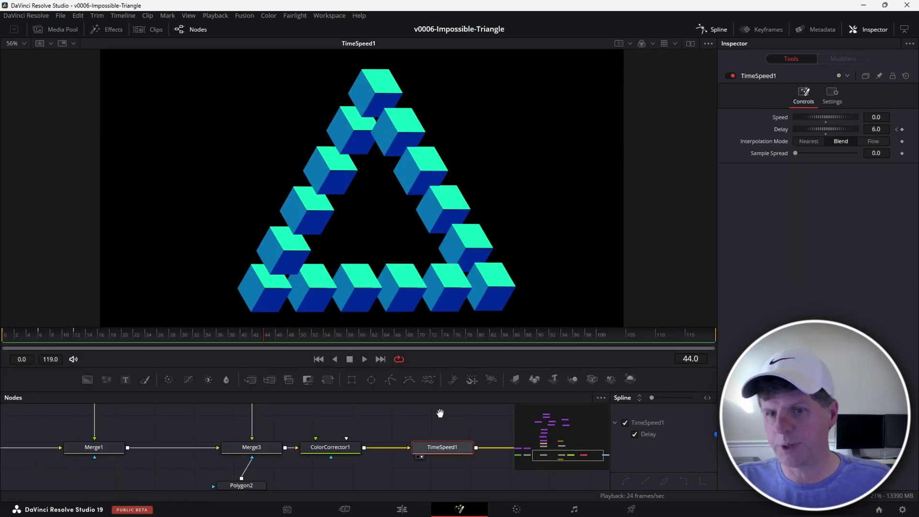
scroll(431, 450, "right", 2)
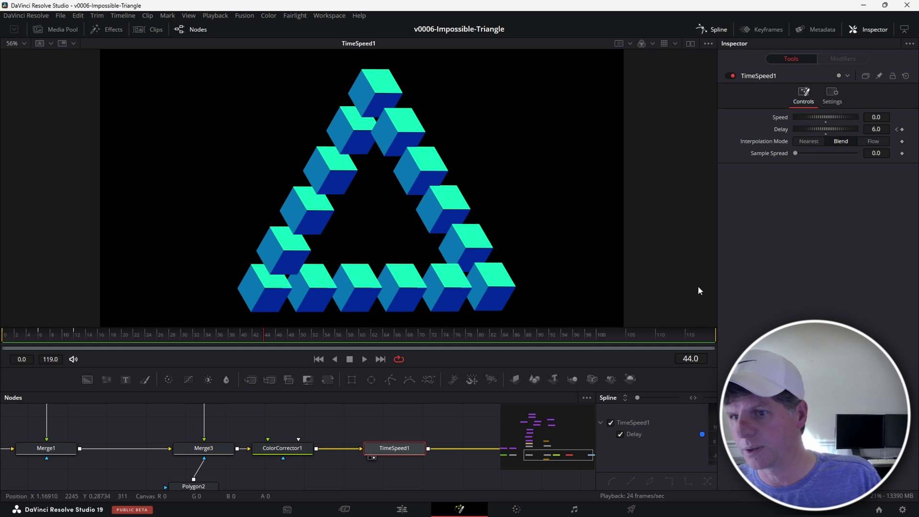
left_click_drag(610, 426, 489, 415)
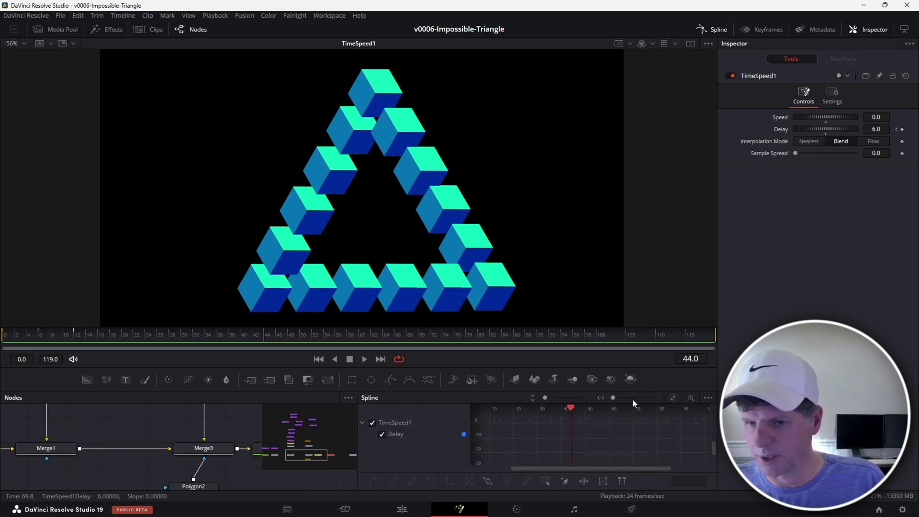
left_click_drag(625, 392, 620, 299)
left_click_drag(553, 379, 593, 419)
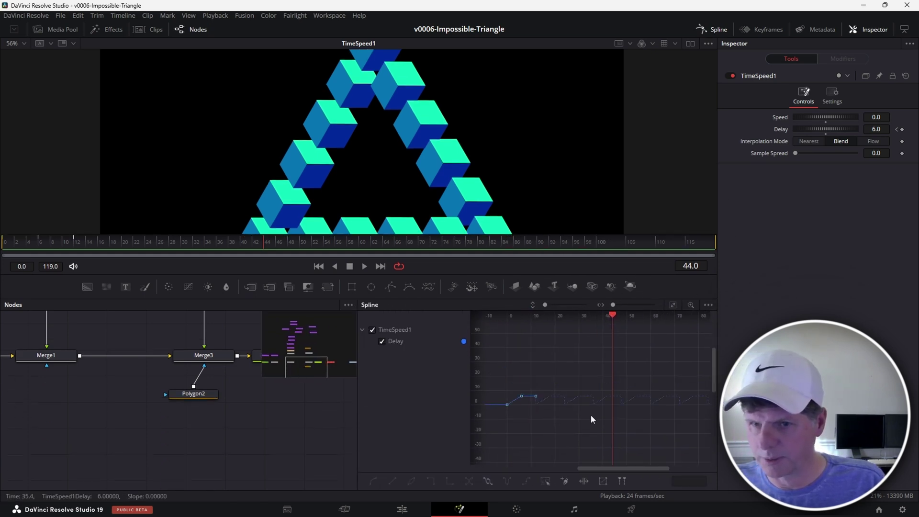
key("ctrl+f")
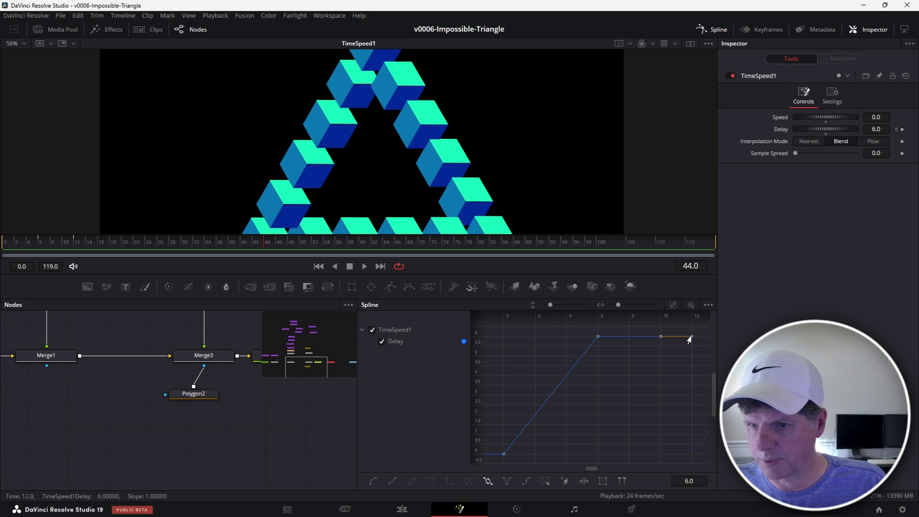
key("Delete")
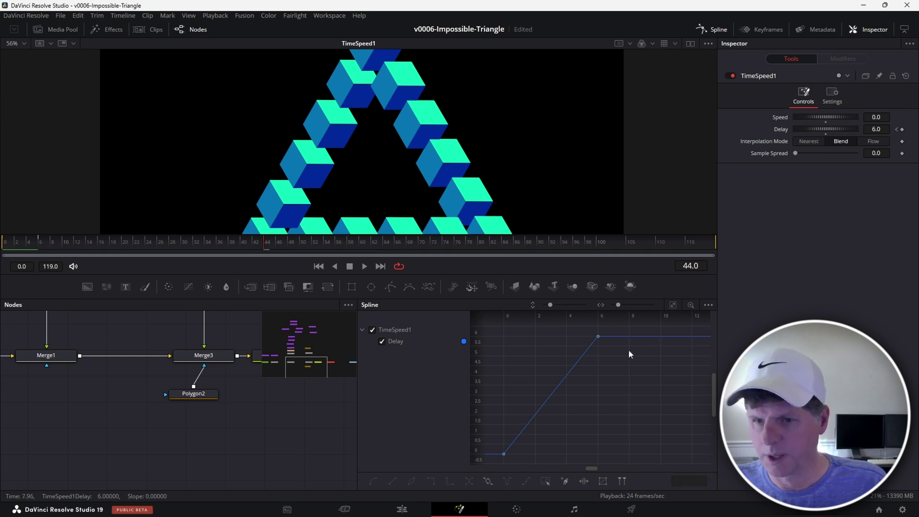
Step: Loop TimeSpeed1's Delay keyframes at frames 0 and 6, and play back the animation from frame 0 in an enlarged viewer
left_click_drag(632, 328, 493, 468)
left_click(488, 481)
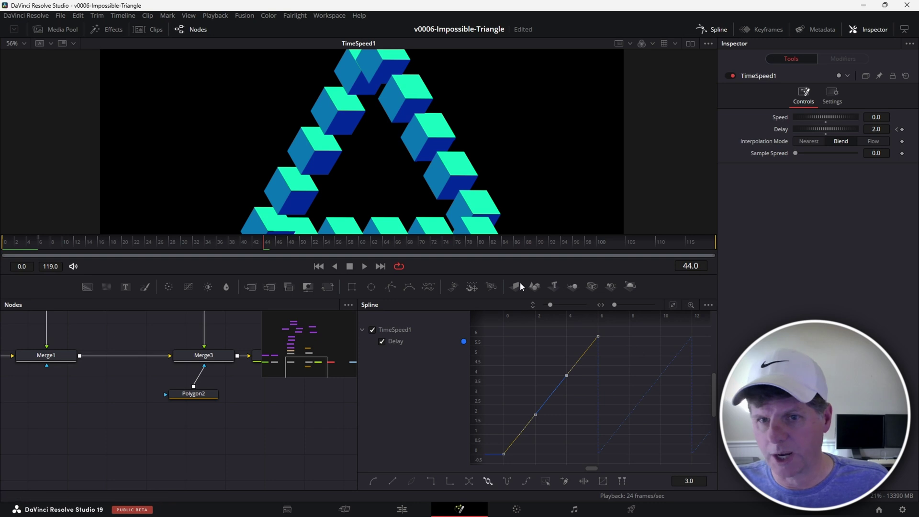
scroll(308, 131, "down", 2)
left_click_drag(27, 244, 3, 244)
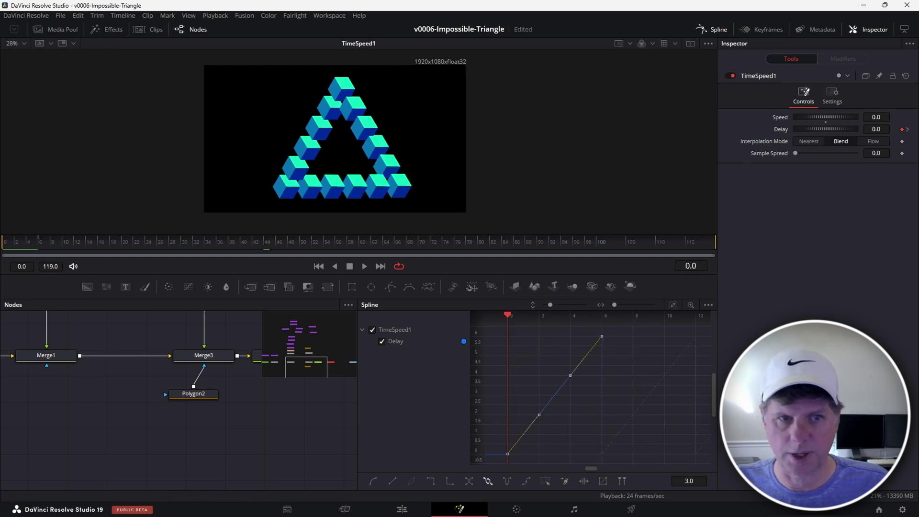
key("space")
scroll(381, 161, "up", 2)
left_click_drag(506, 288, 515, 407)
left_click_drag(456, 257, 474, 254)
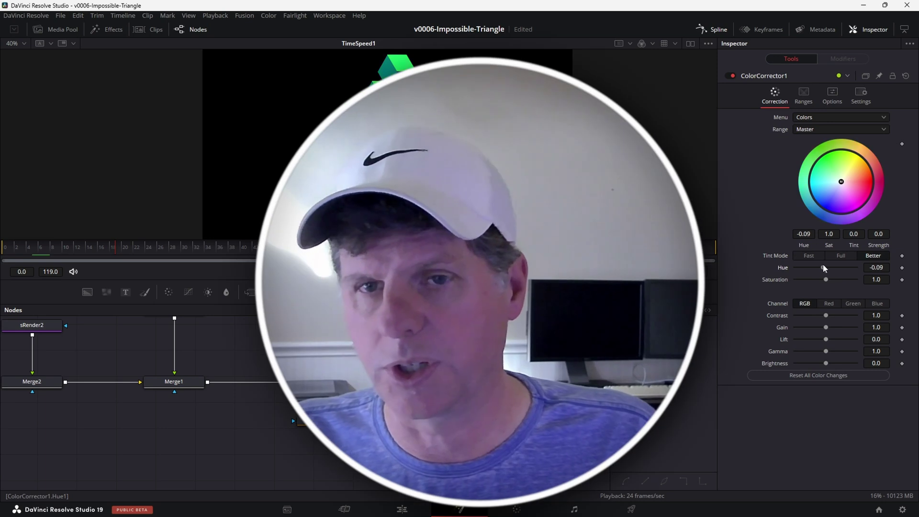
Step: Set ColorCorrector1's Hue to -0.03
left_click_drag(823, 267, 825, 267)
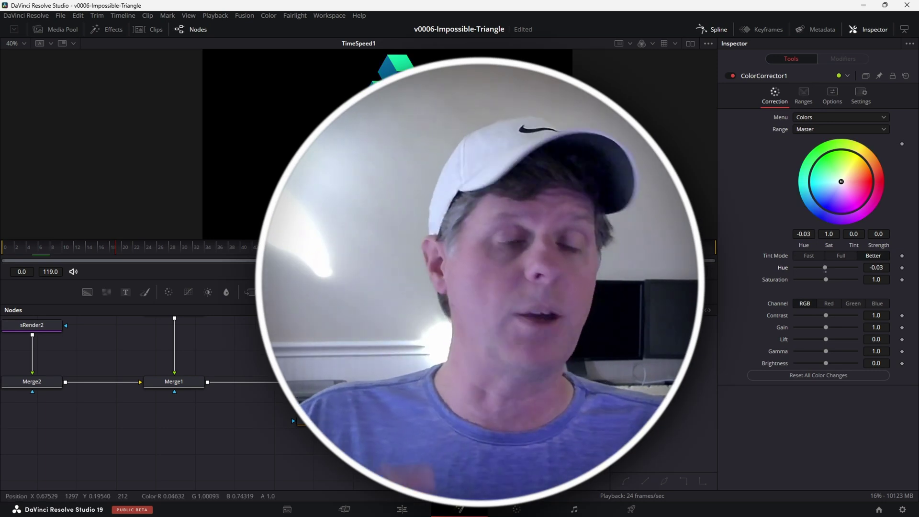